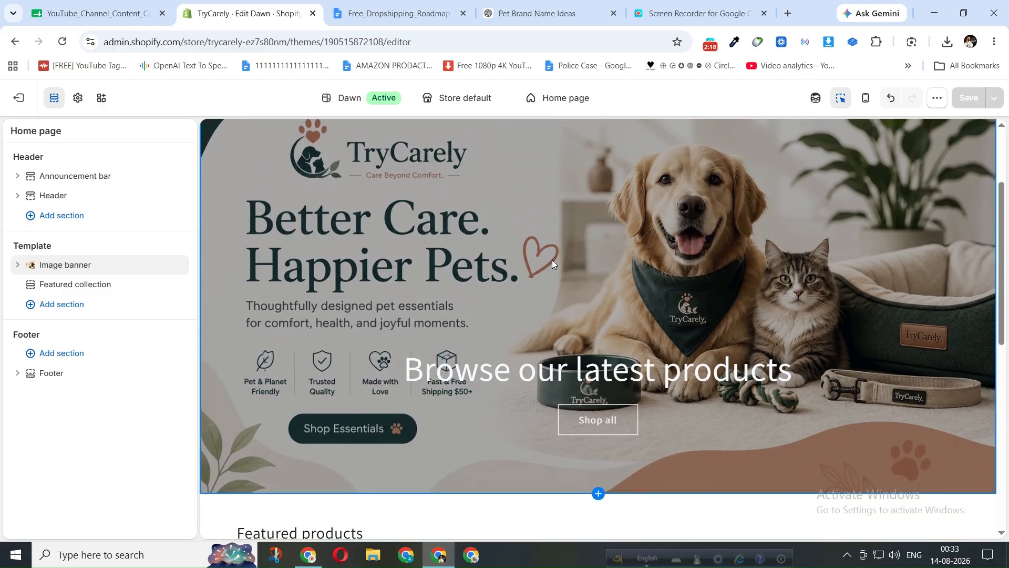
Step: Look over the store's home page preview, from the image banner to the featured products, and glance at the roadmap document
{"action": "scroll", "coordinate": [467, 253], "scroll_direction": "down", "scroll_amount": 2}
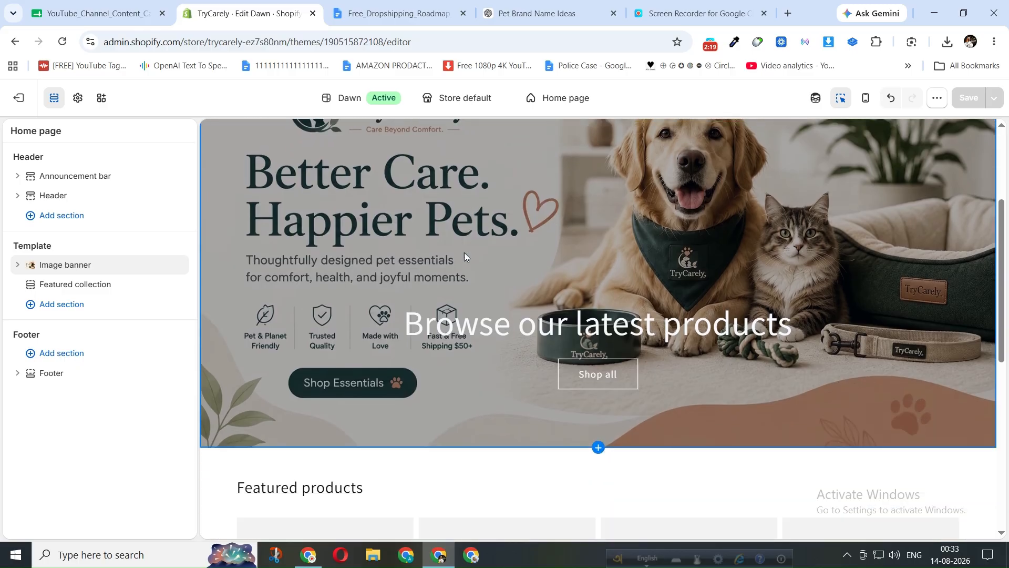
{"action": "scroll", "coordinate": [469, 251], "scroll_direction": "up", "scroll_amount": 3}
{"action": "left_click", "coordinate": [370, 14]}
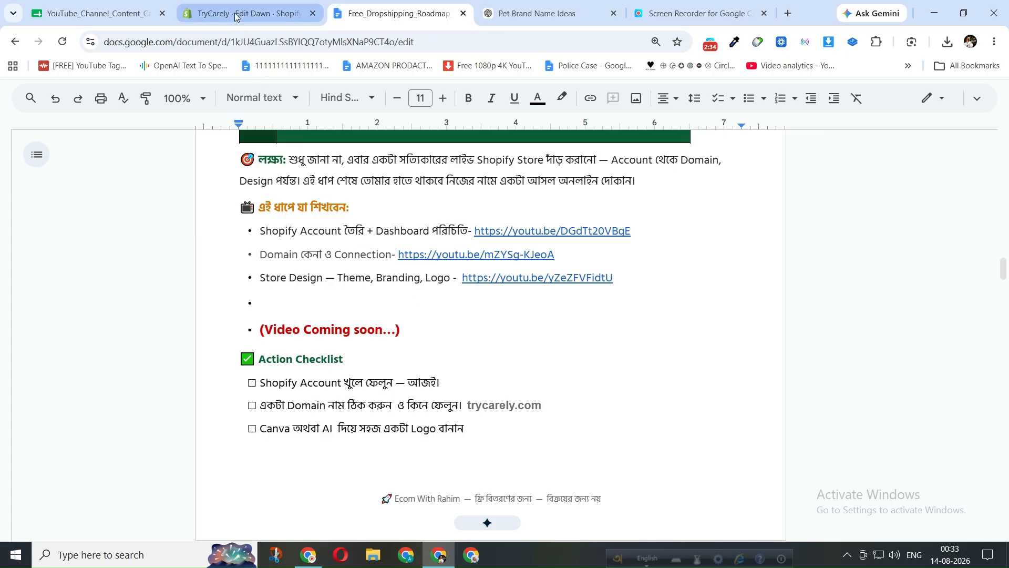
{"action": "left_click", "coordinate": [284, 13]}
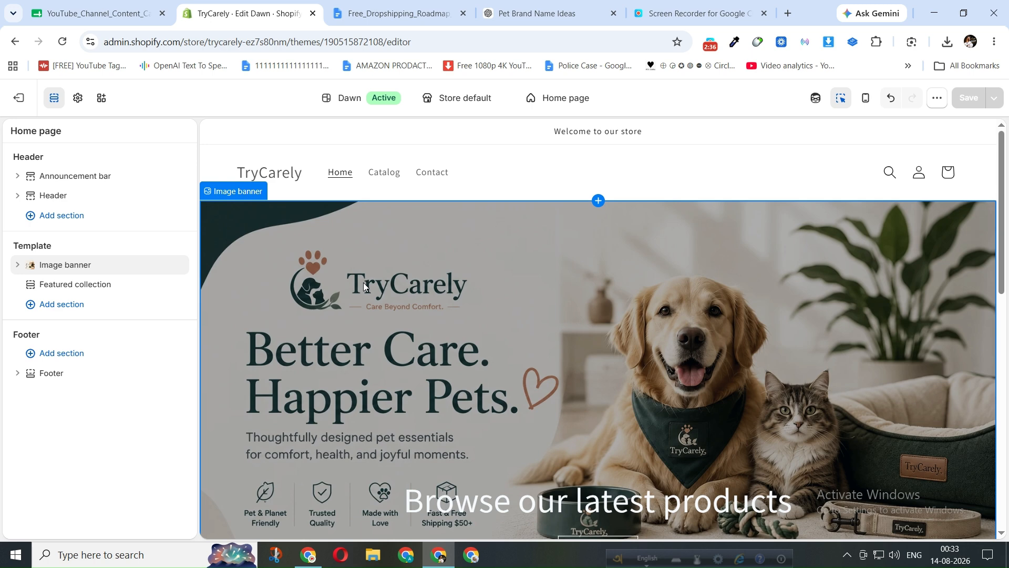
{"action": "scroll", "coordinate": [436, 306], "scroll_direction": "down", "scroll_amount": 5}
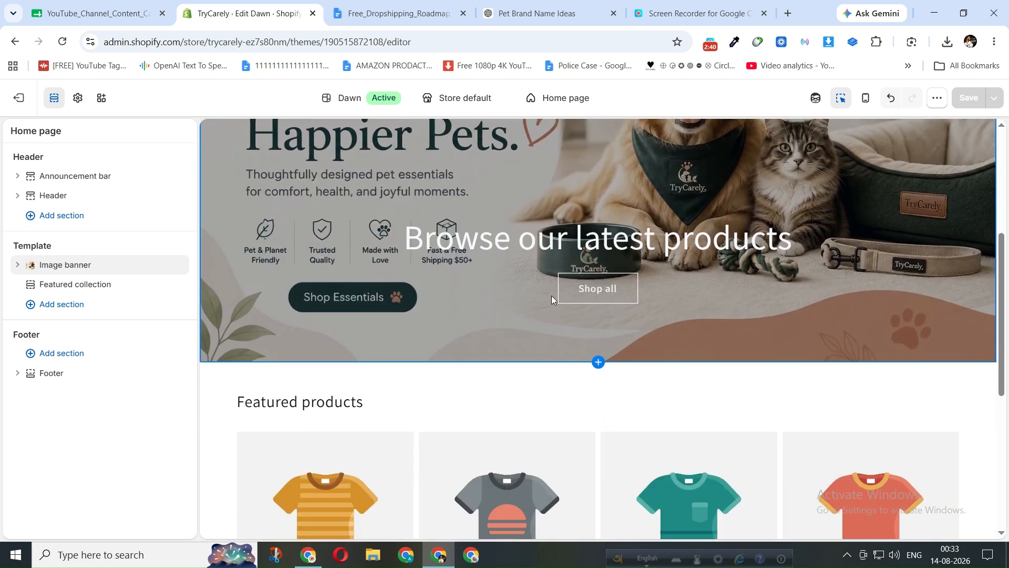
{"action": "scroll", "coordinate": [551, 295], "scroll_direction": "up", "scroll_amount": 3}
Step: Switch to the dropshipping roadmap in Google Docs and read the Phase 2 Store Setup topics and action checklist
{"action": "left_click", "coordinate": [394, 19]}
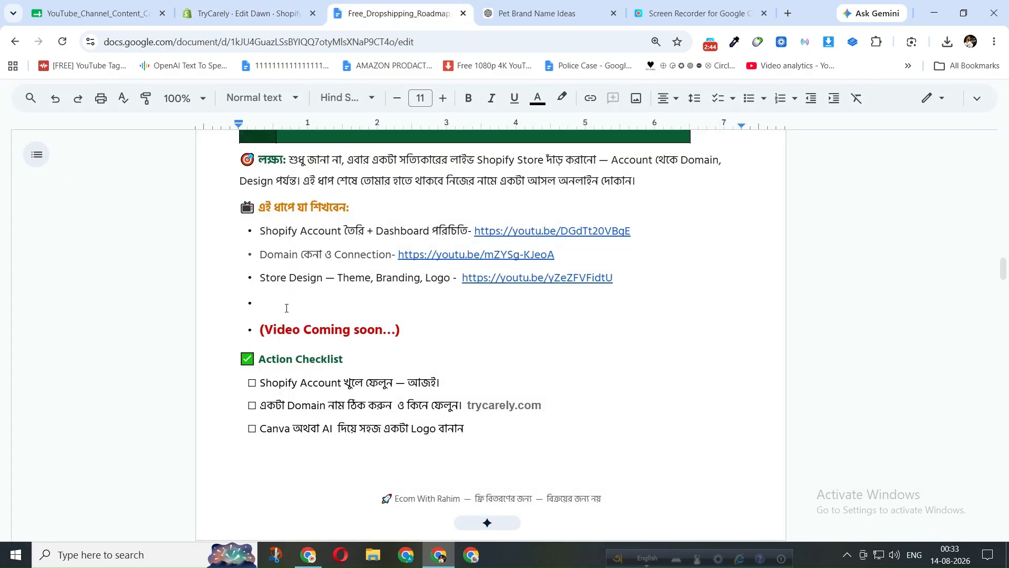
{"action": "scroll", "coordinate": [362, 324], "scroll_direction": "up", "scroll_amount": 1}
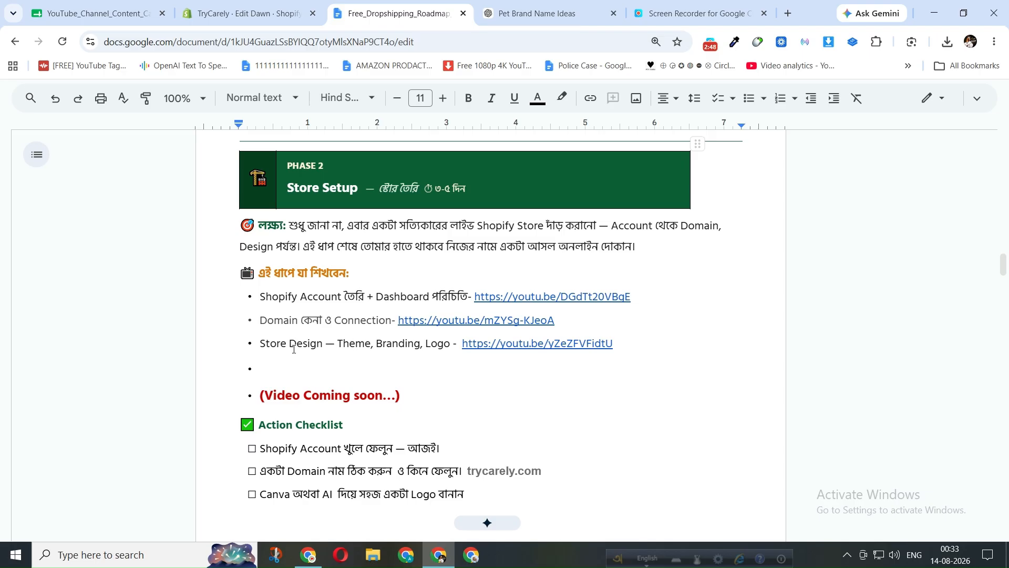
{"action": "scroll", "coordinate": [419, 385], "scroll_direction": "up", "scroll_amount": 1}
{"action": "scroll", "coordinate": [419, 386], "scroll_direction": "down", "scroll_amount": 1}
{"action": "scroll", "coordinate": [437, 382], "scroll_direction": "up", "scroll_amount": 2}
{"action": "scroll", "coordinate": [437, 382], "scroll_direction": "down", "scroll_amount": 1}
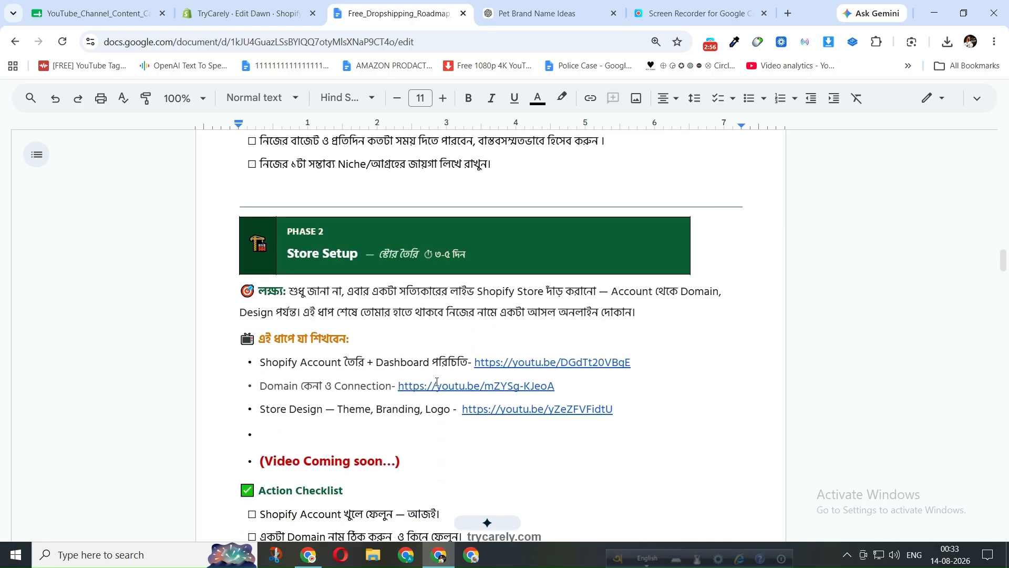
{"action": "scroll", "coordinate": [438, 381], "scroll_direction": "down", "scroll_amount": 2}
{"action": "scroll", "coordinate": [515, 370], "scroll_direction": "up", "scroll_amount": 1}
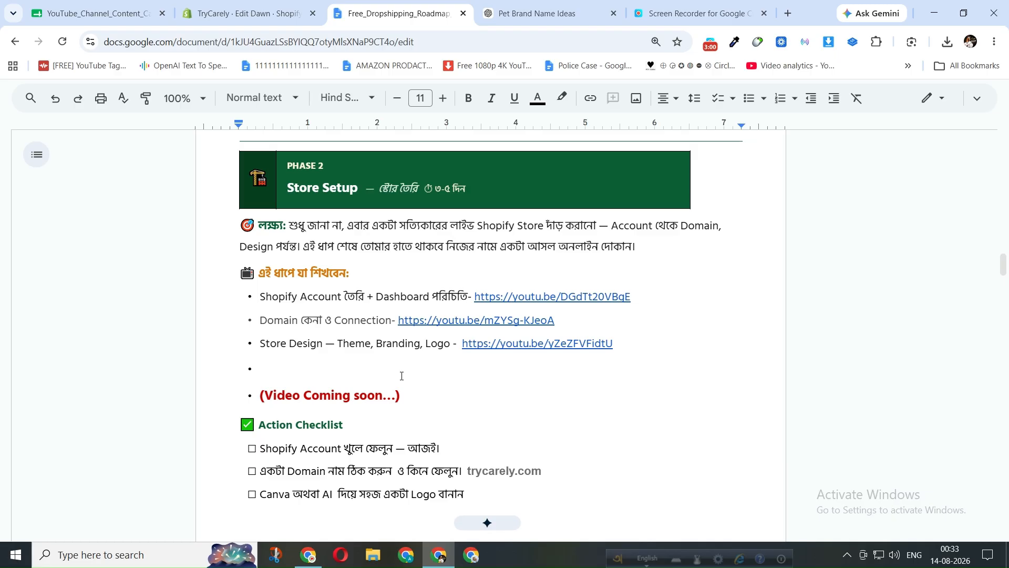
{"action": "scroll", "coordinate": [405, 376], "scroll_direction": "up", "scroll_amount": 1}
{"action": "scroll", "coordinate": [407, 376], "scroll_direction": "down", "scroll_amount": 1}
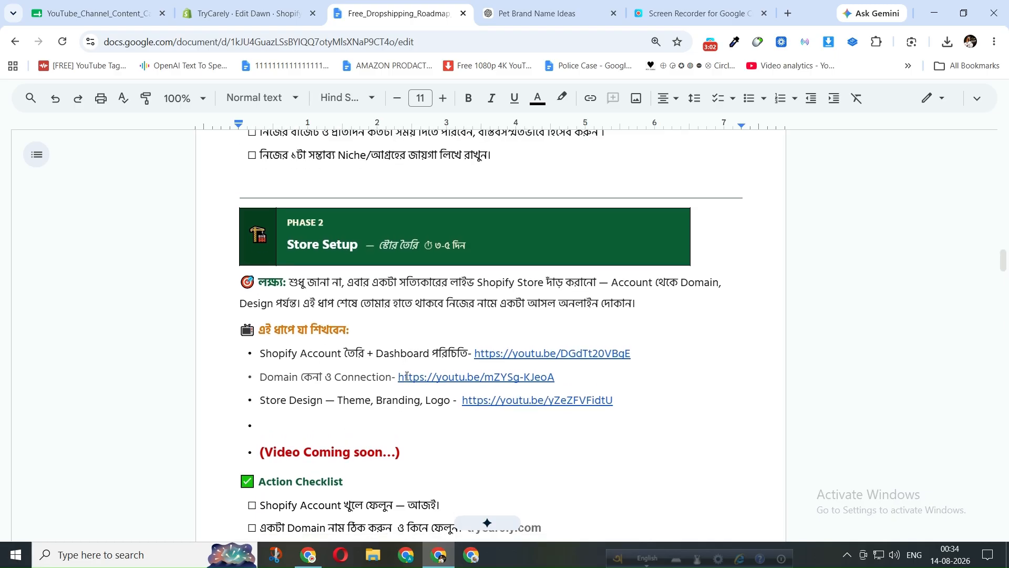
Step: Switch back to the Shopify theme editor and examine the home page's header, image banner and featured products
{"action": "key", "text": "ctrl+shift+Tab"}
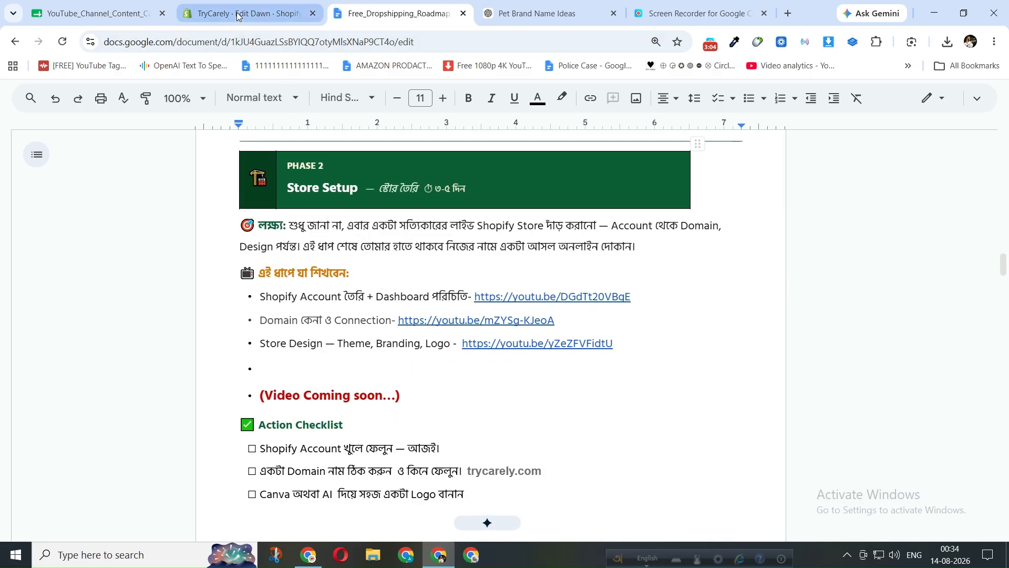
{"action": "scroll", "coordinate": [508, 361], "scroll_direction": "up", "scroll_amount": 1}
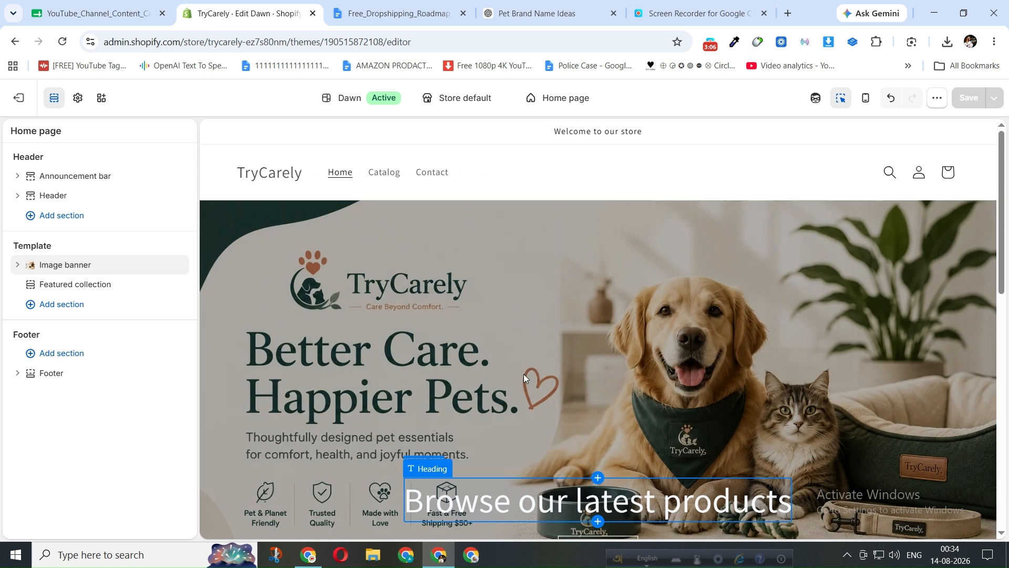
{"action": "scroll", "coordinate": [510, 343], "scroll_direction": "down", "scroll_amount": 1}
{"action": "scroll", "coordinate": [536, 369], "scroll_direction": "down", "scroll_amount": 1}
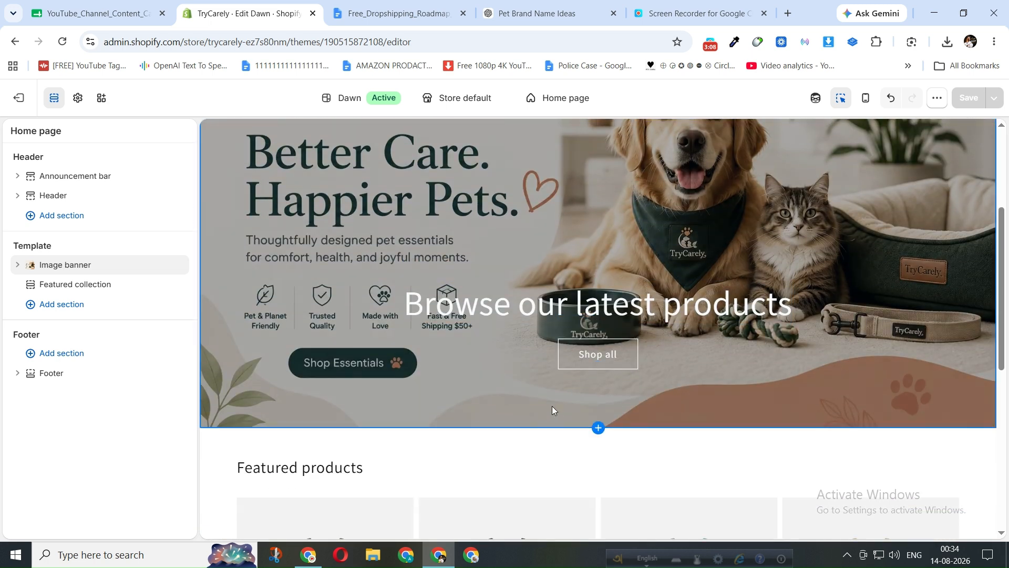
{"action": "scroll", "coordinate": [418, 412], "scroll_direction": "up", "scroll_amount": 3}
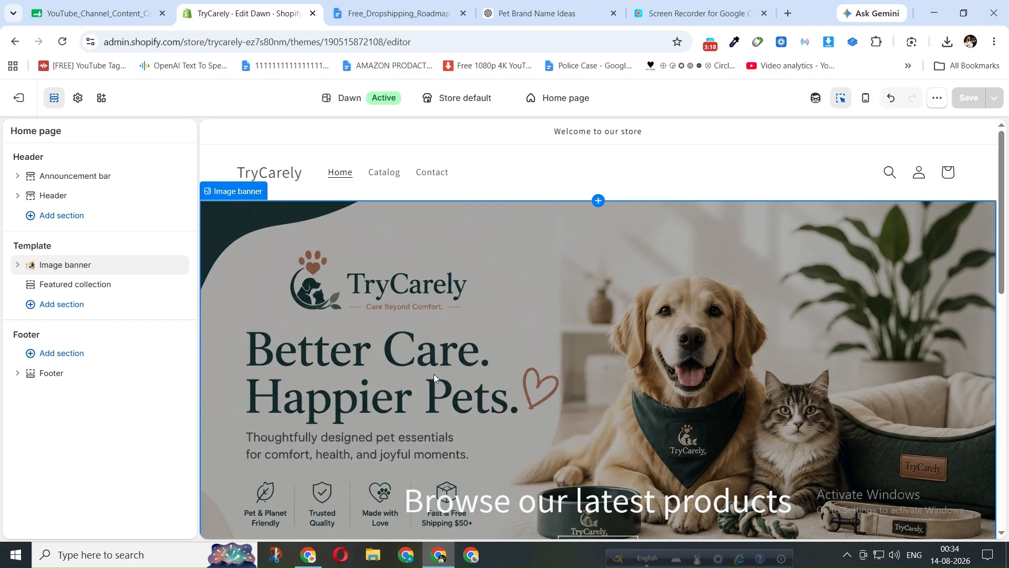
{"action": "scroll", "coordinate": [437, 373], "scroll_direction": "down", "scroll_amount": 4}
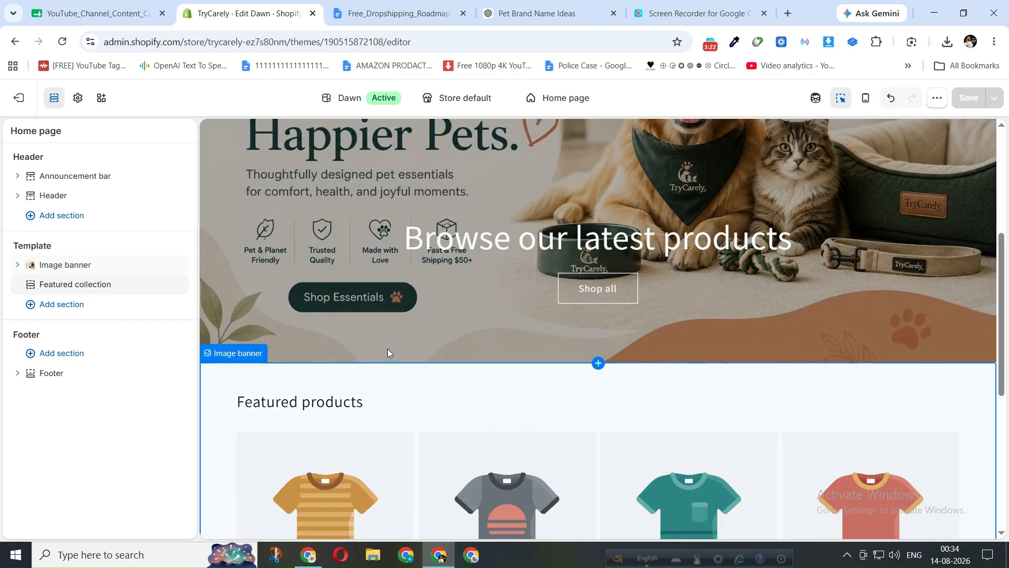
{"action": "scroll", "coordinate": [387, 354], "scroll_direction": "up", "scroll_amount": 2}
{"action": "scroll", "coordinate": [387, 349], "scroll_direction": "up", "scroll_amount": 3}
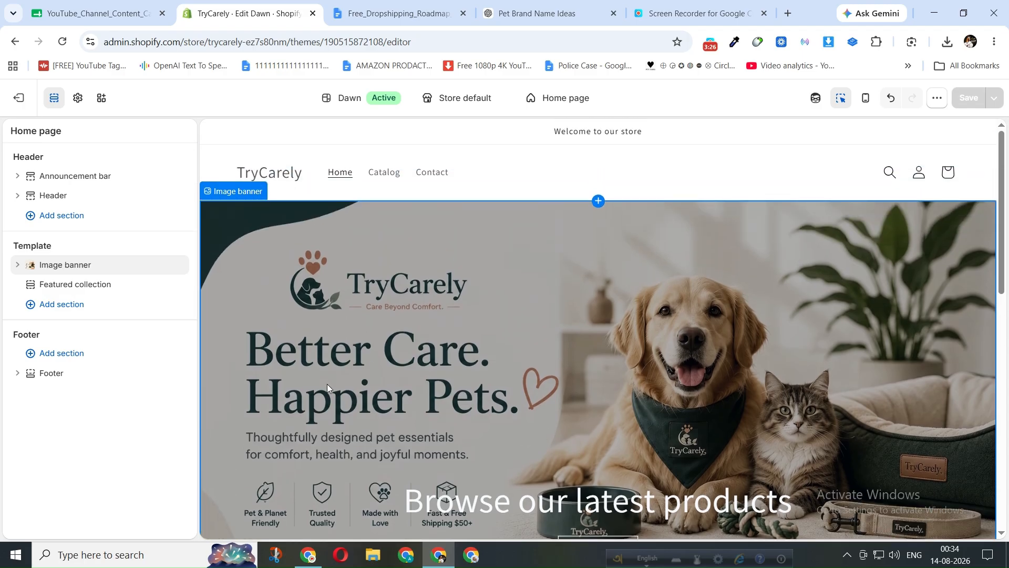
{"action": "scroll", "coordinate": [557, 333], "scroll_direction": "down", "scroll_amount": 3}
{"action": "scroll", "coordinate": [557, 333], "scroll_direction": "up", "scroll_amount": 3}
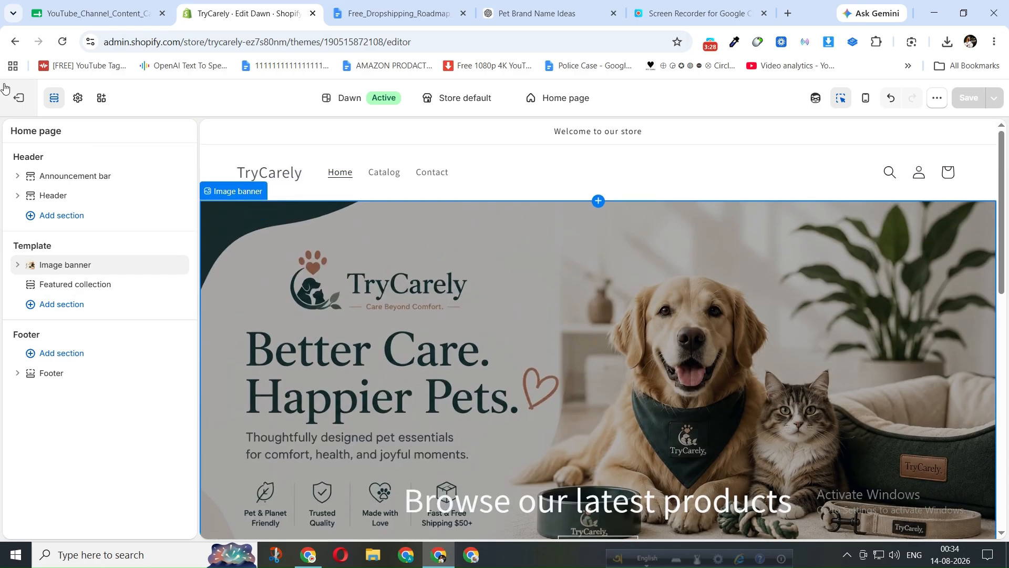
Step: Exit the theme editor to the Online Store themes page and reopen the Dawn theme for editing
{"action": "left_click", "coordinate": [22, 107]}
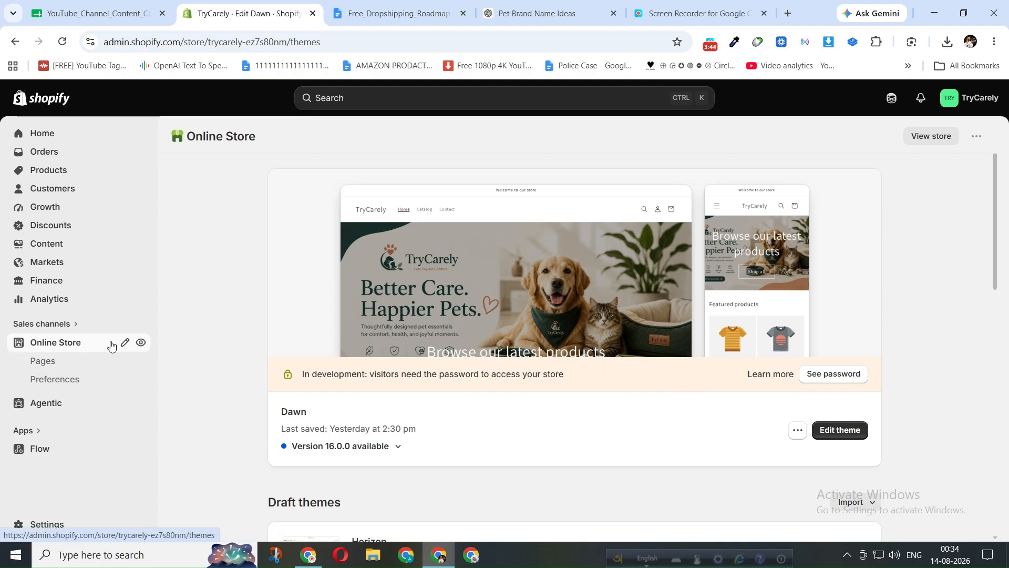
{"action": "left_click", "coordinate": [828, 435]}
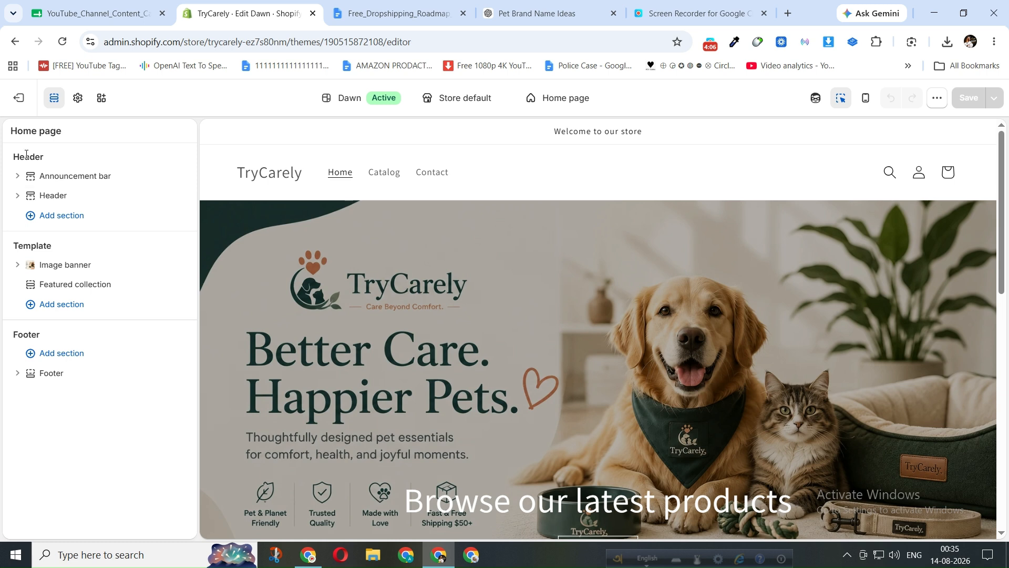
Step: Examine the Header, Template and Footer section groups and their matching areas in the home page preview
{"action": "left_click_drag", "start_coordinate": [16, 156], "coordinate": [52, 162]}
{"action": "left_click_drag", "start_coordinate": [77, 245], "coordinate": [2, 249]}
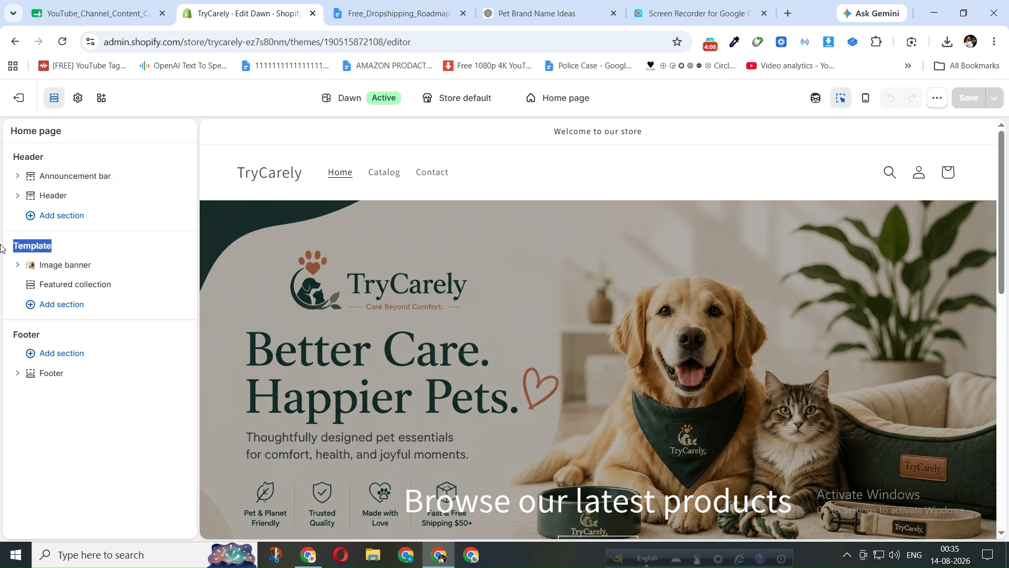
{"action": "left_click_drag", "start_coordinate": [44, 336], "coordinate": [2, 337]}
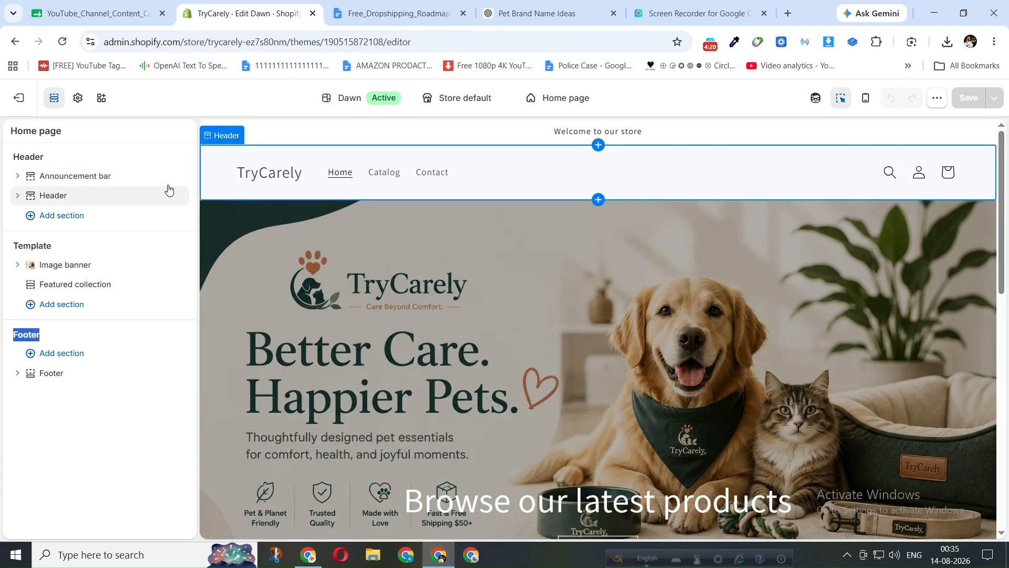
{"action": "scroll", "coordinate": [263, 283], "scroll_direction": "down", "scroll_amount": 5}
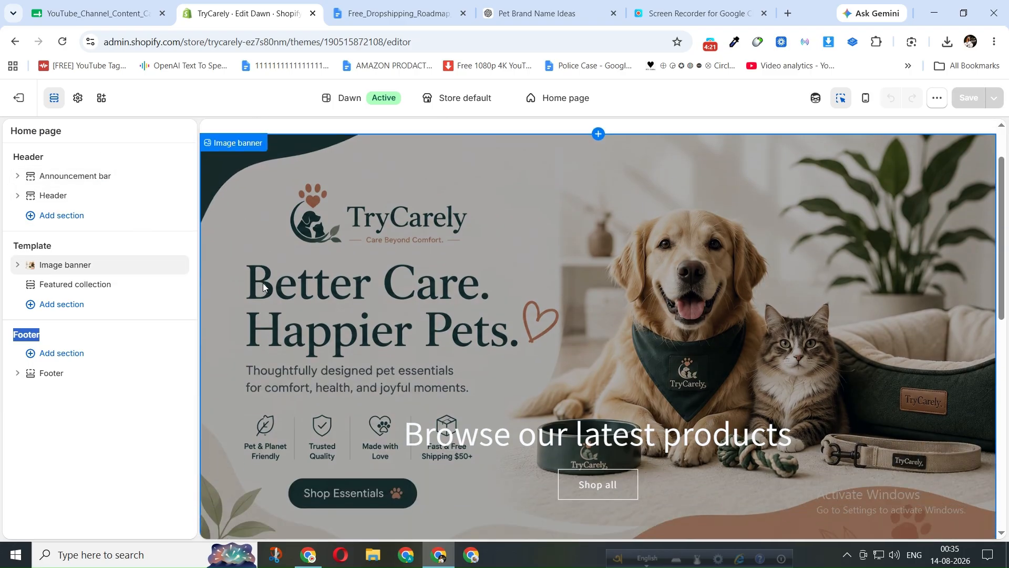
{"action": "scroll", "coordinate": [263, 285], "scroll_direction": "down", "scroll_amount": 4}
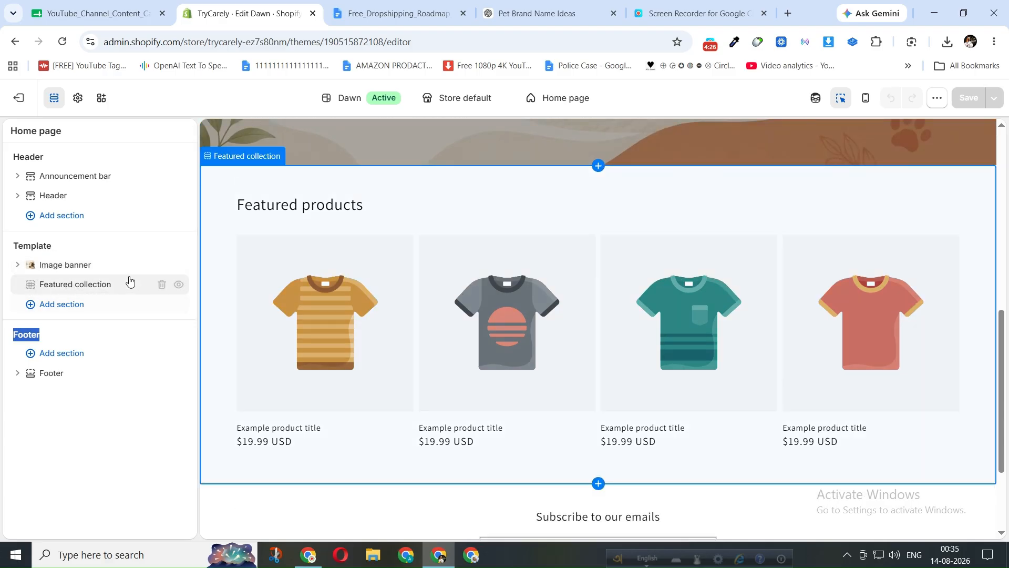
{"action": "scroll", "coordinate": [318, 350], "scroll_direction": "down", "scroll_amount": 3}
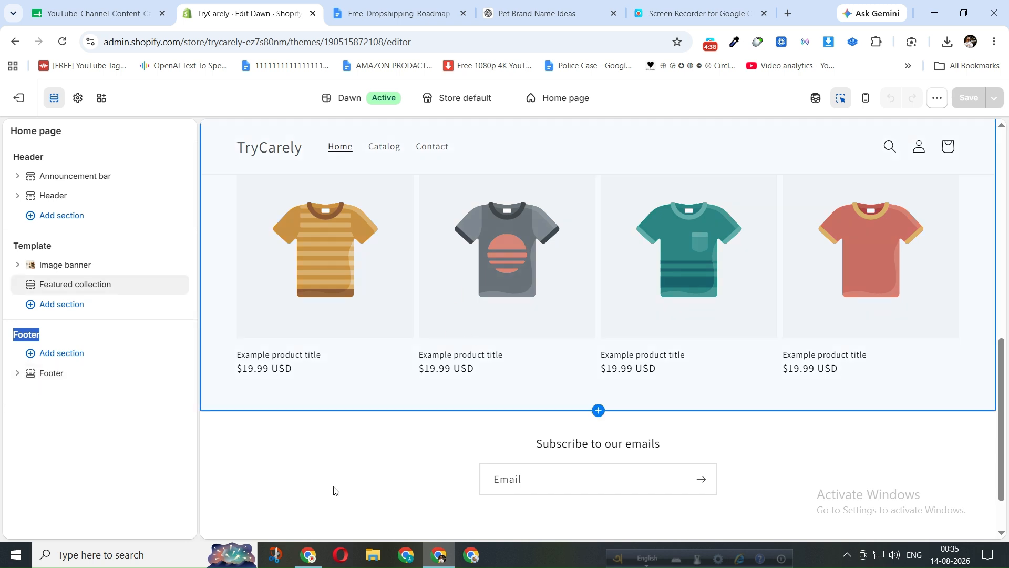
{"action": "scroll", "coordinate": [335, 490], "scroll_direction": "down", "scroll_amount": 1}
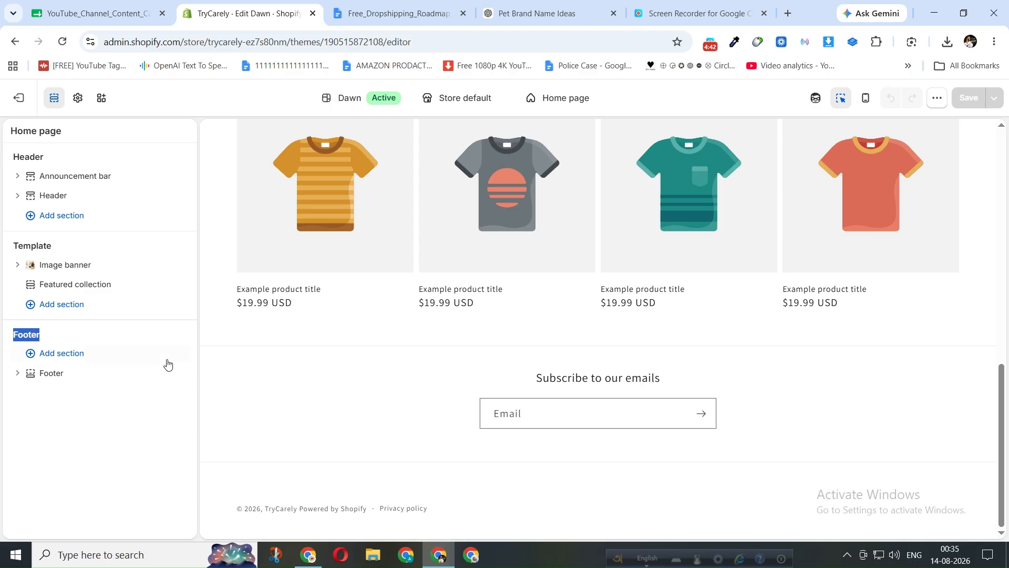
{"action": "scroll", "coordinate": [360, 324], "scroll_direction": "up", "scroll_amount": 8}
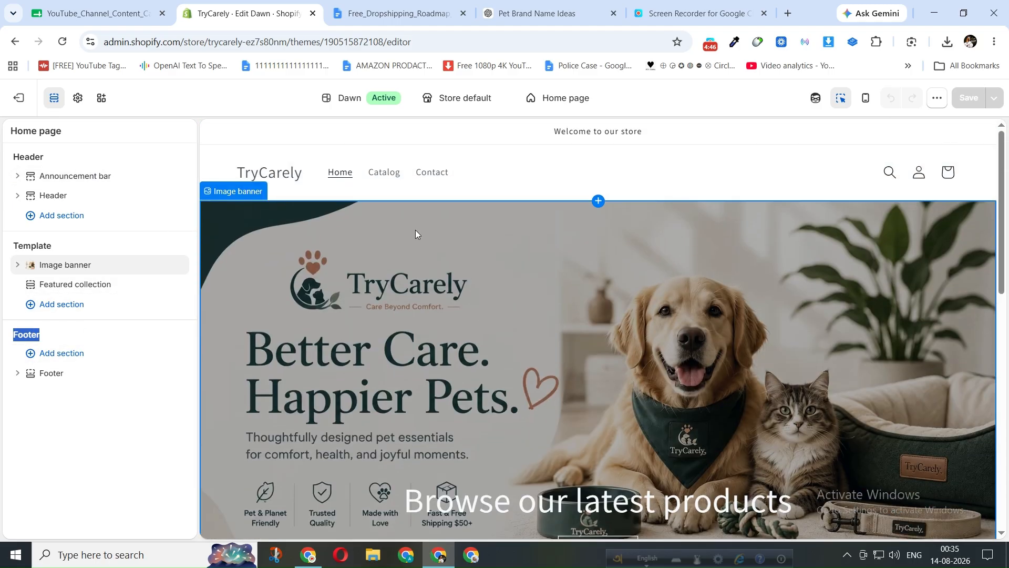
{"action": "scroll", "coordinate": [410, 370], "scroll_direction": "down", "scroll_amount": 8}
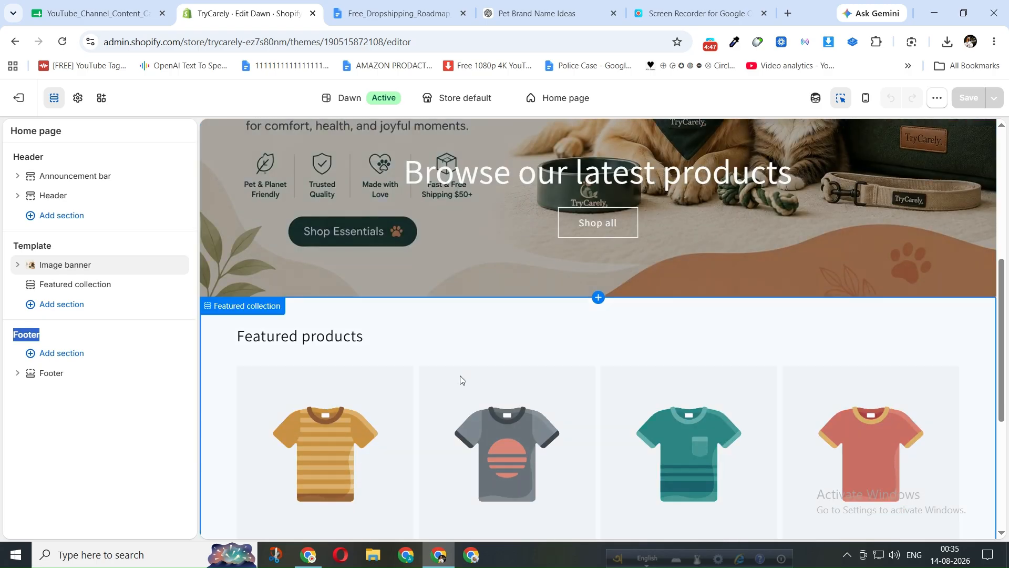
{"action": "scroll", "coordinate": [431, 358], "scroll_direction": "down", "scroll_amount": 1}
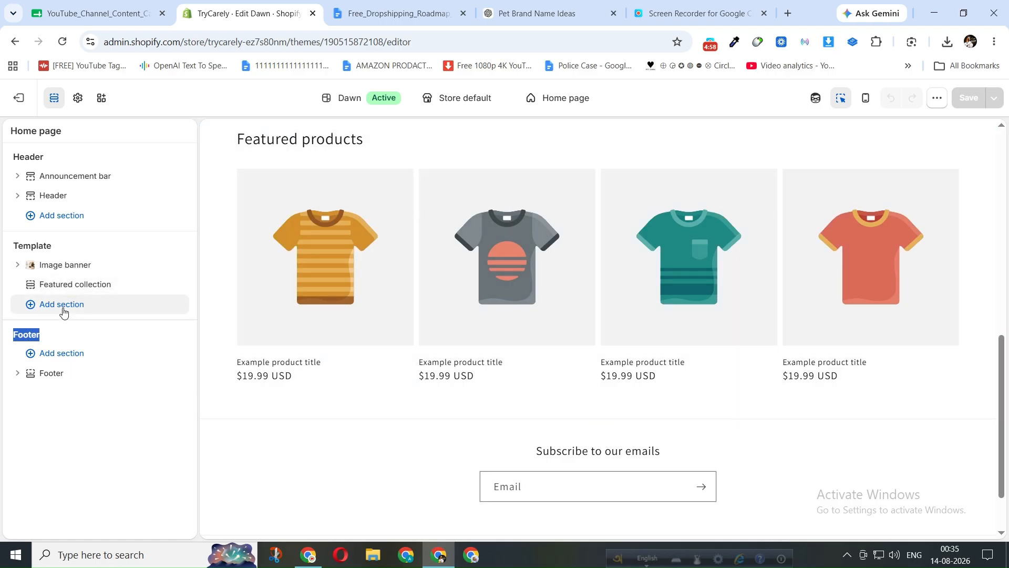
{"action": "scroll", "coordinate": [384, 316], "scroll_direction": "up", "scroll_amount": 10}
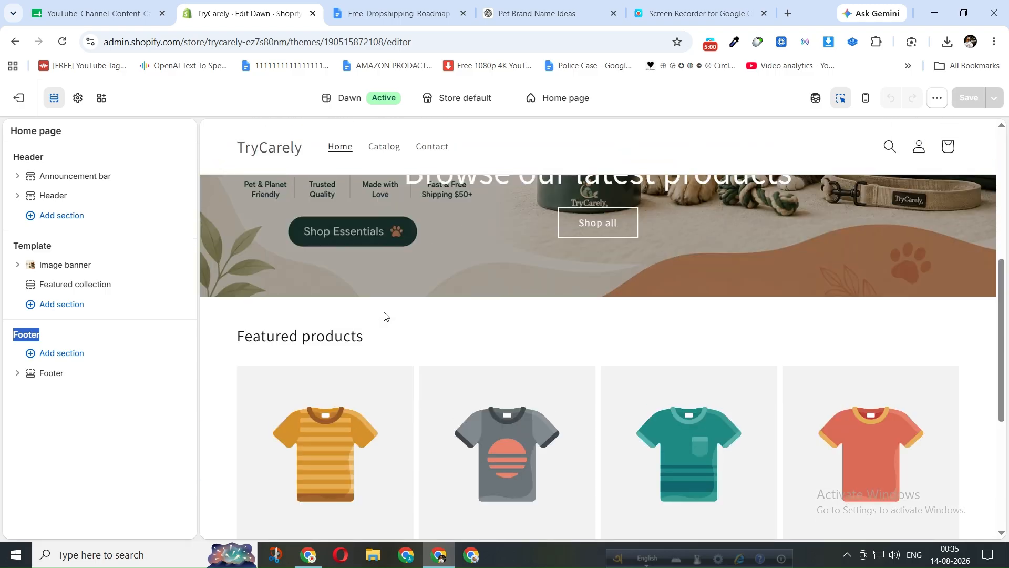
{"action": "scroll", "coordinate": [384, 311], "scroll_direction": "down", "scroll_amount": 5}
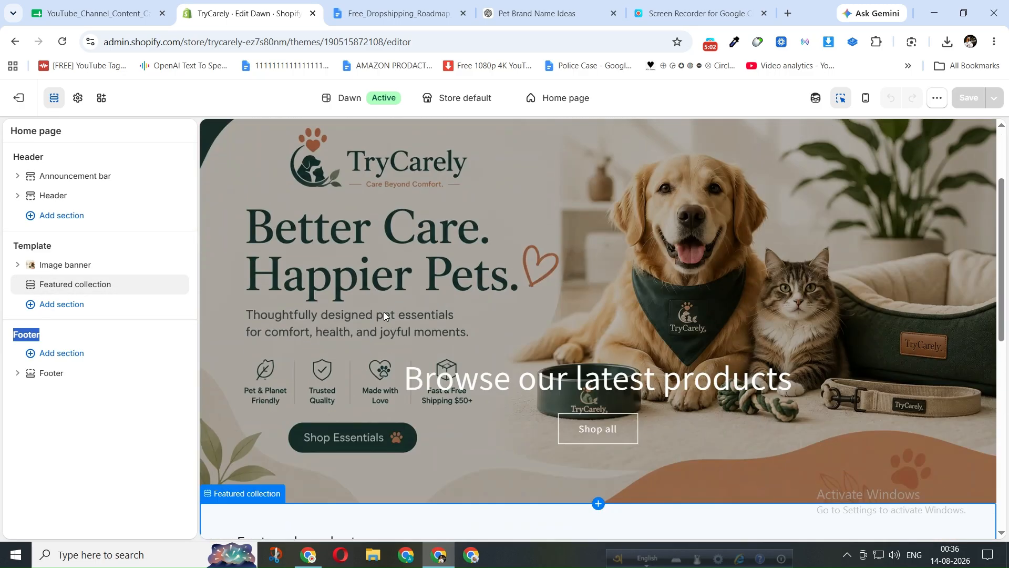
{"action": "scroll", "coordinate": [344, 355], "scroll_direction": "down", "scroll_amount": 1}
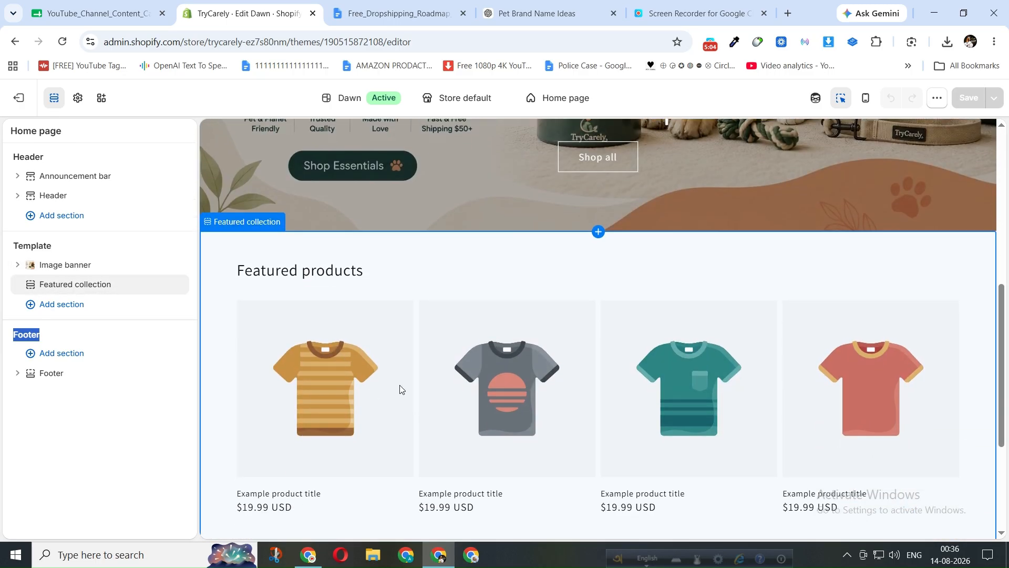
{"action": "scroll", "coordinate": [399, 389], "scroll_direction": "down", "scroll_amount": 1}
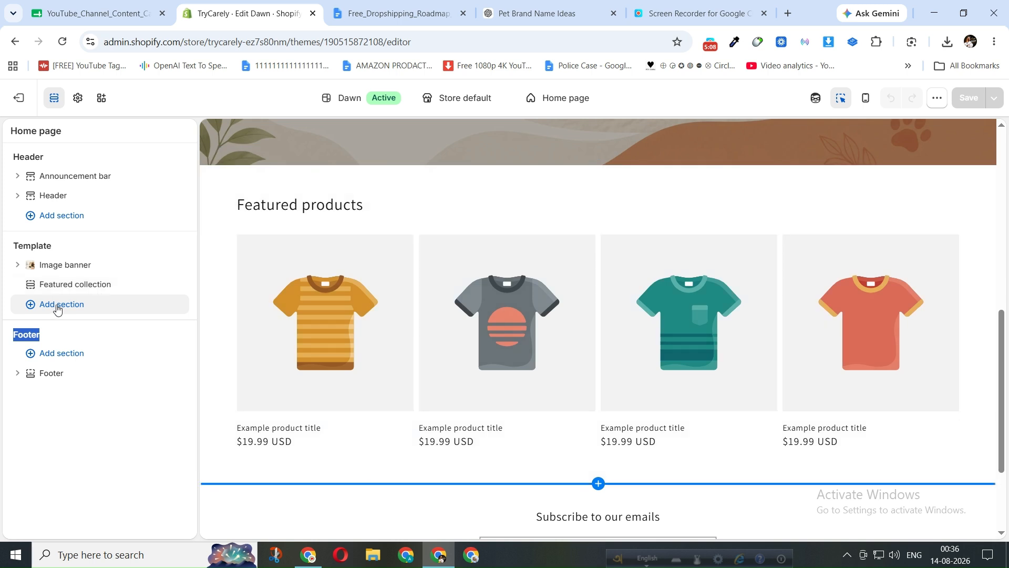
Step: Add a Collection list section to the home page template below the Featured collection, then close its settings
{"action": "left_click", "coordinate": [57, 306]}
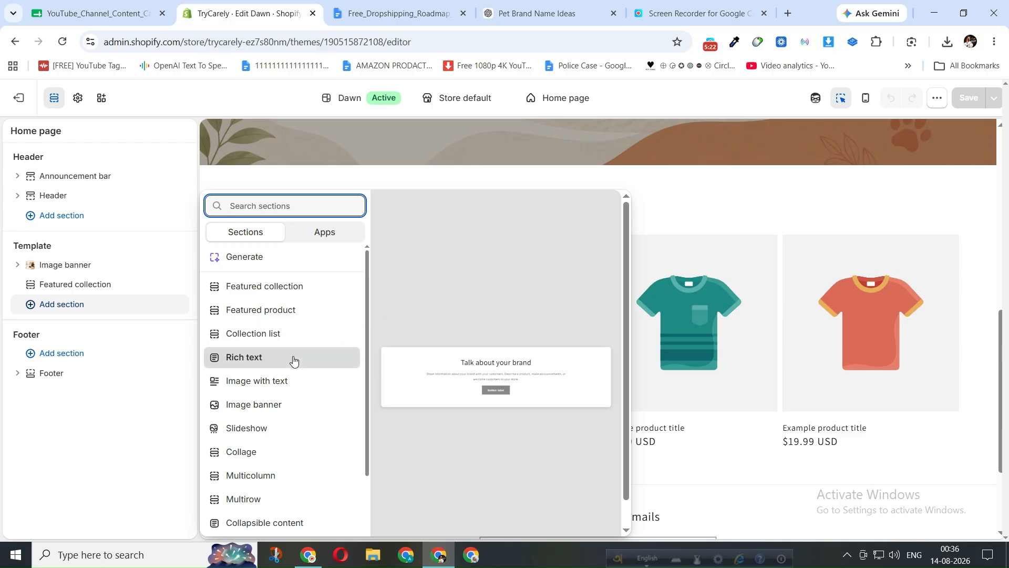
{"action": "scroll", "coordinate": [297, 391], "scroll_direction": "down", "scroll_amount": 3}
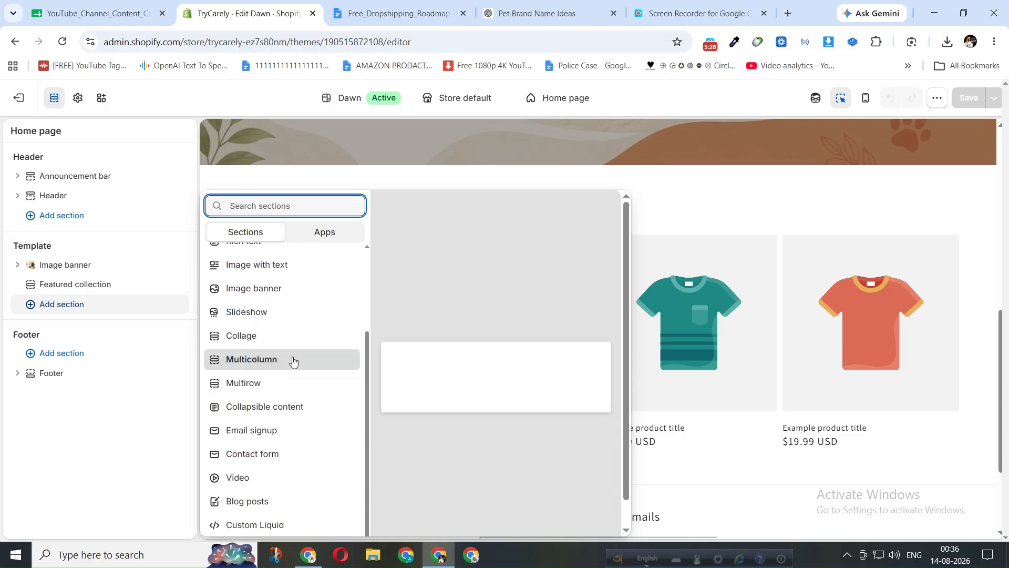
{"action": "scroll", "coordinate": [298, 373], "scroll_direction": "down", "scroll_amount": 1}
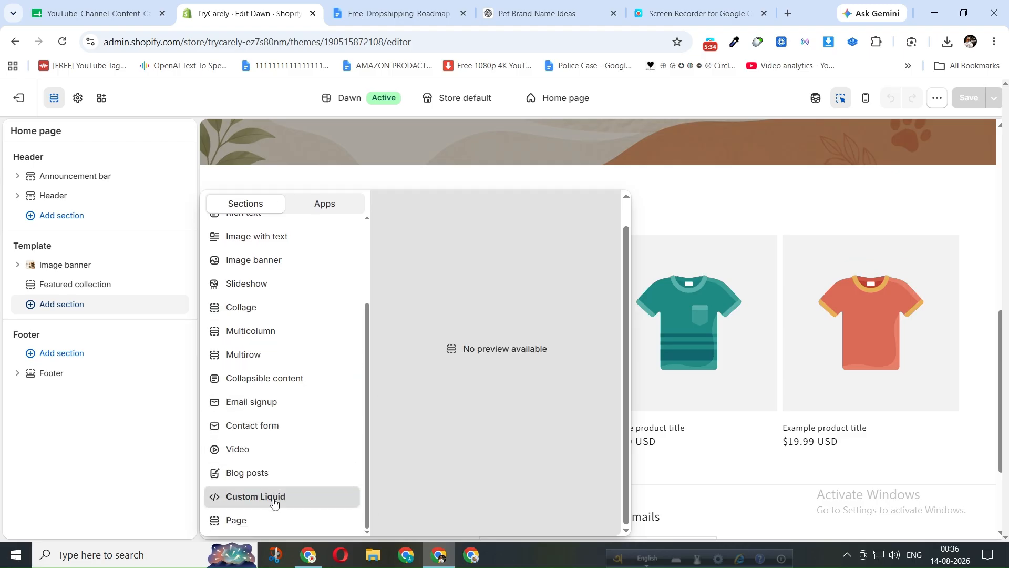
{"action": "scroll", "coordinate": [268, 397], "scroll_direction": "up", "scroll_amount": 2}
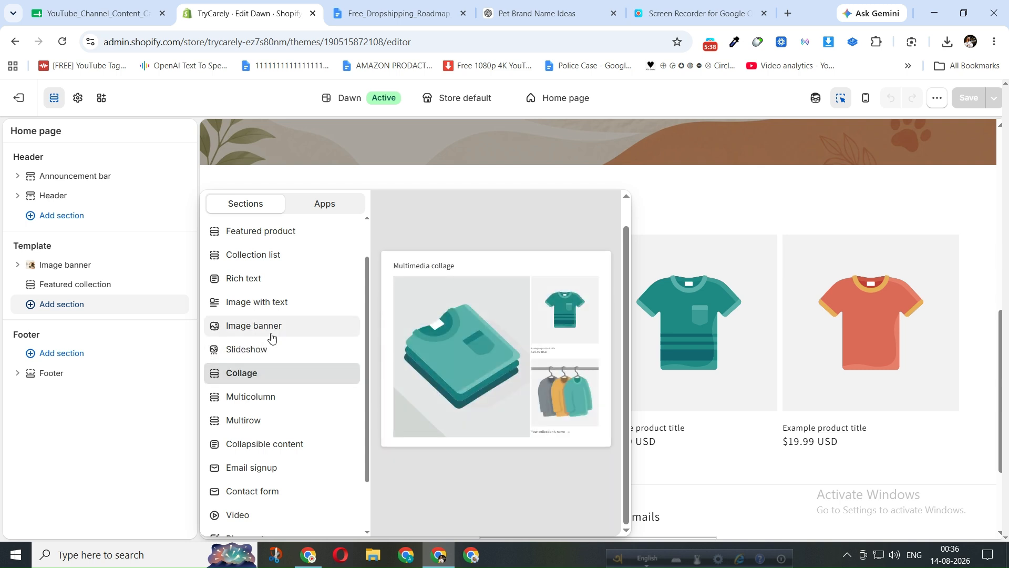
{"action": "left_click", "coordinate": [282, 259]}
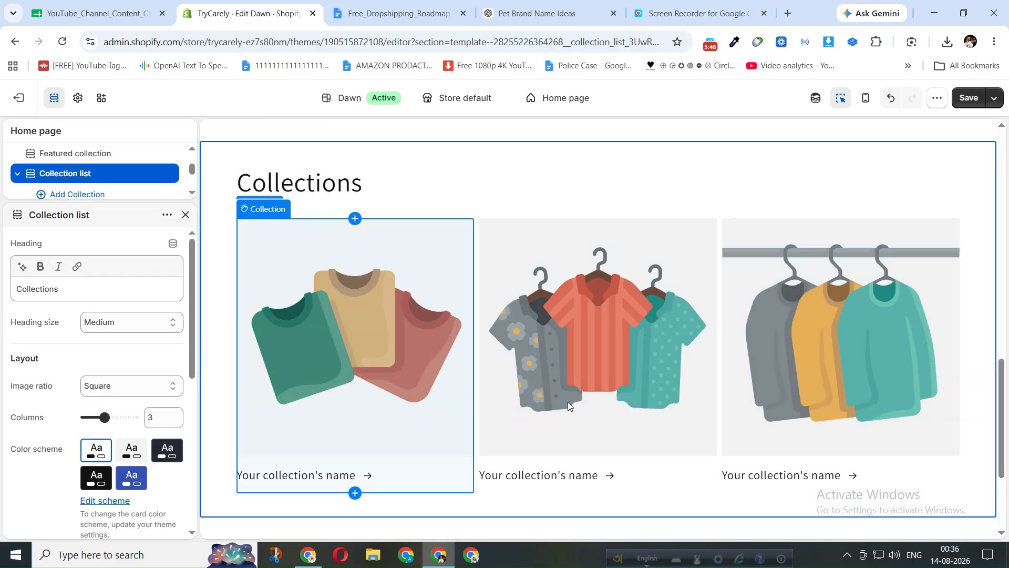
{"action": "scroll", "coordinate": [514, 403], "scroll_direction": "down", "scroll_amount": 1}
{"action": "scroll", "coordinate": [513, 403], "scroll_direction": "up", "scroll_amount": 5}
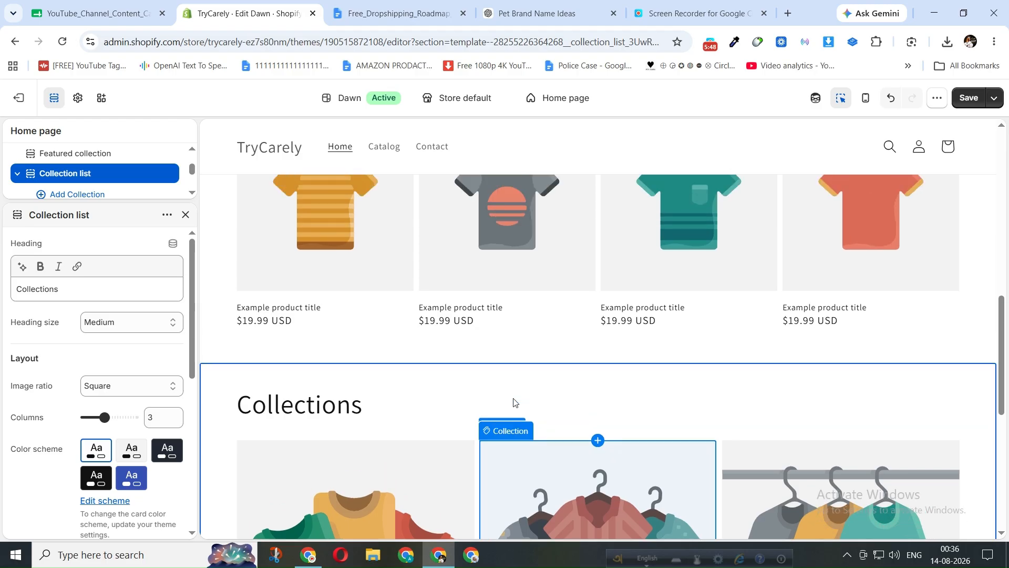
{"action": "scroll", "coordinate": [513, 403], "scroll_direction": "up", "scroll_amount": 3}
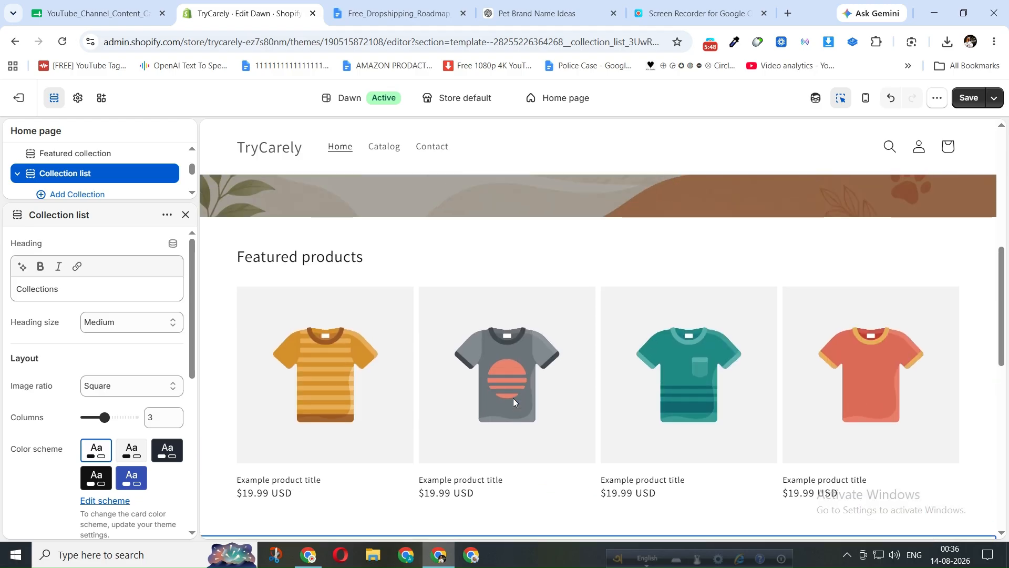
{"action": "left_click", "coordinate": [184, 216]}
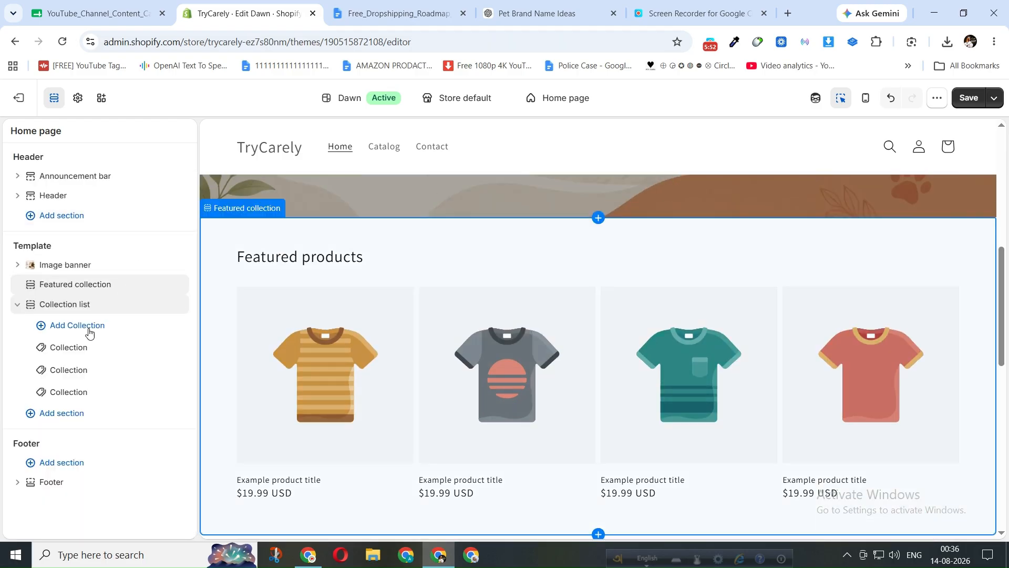
Step: Examine the Collection list's settings and blocks, including the collection choices for its first Collection block
{"action": "left_click", "coordinate": [17, 305]}
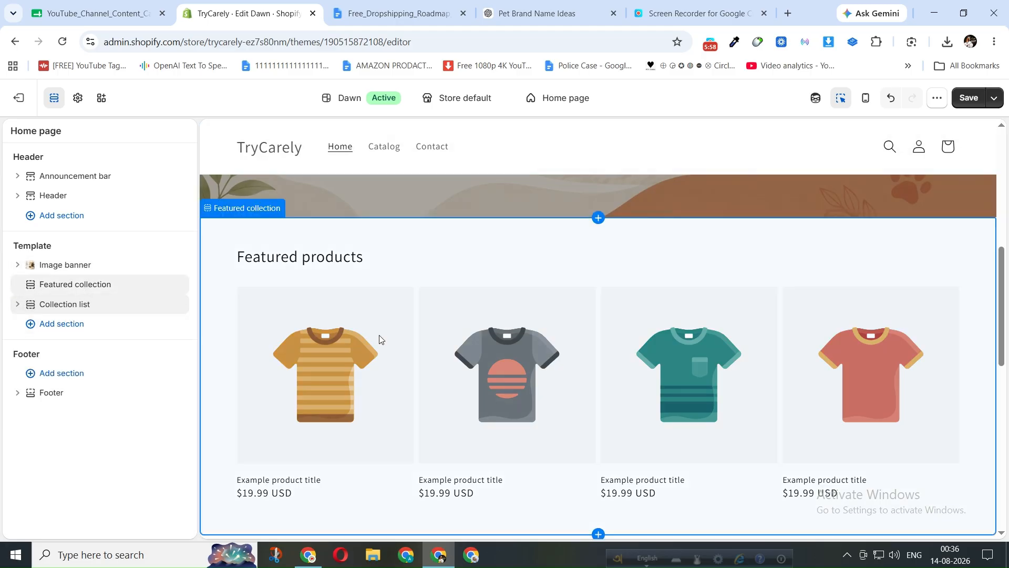
{"action": "left_click", "coordinate": [18, 306]}
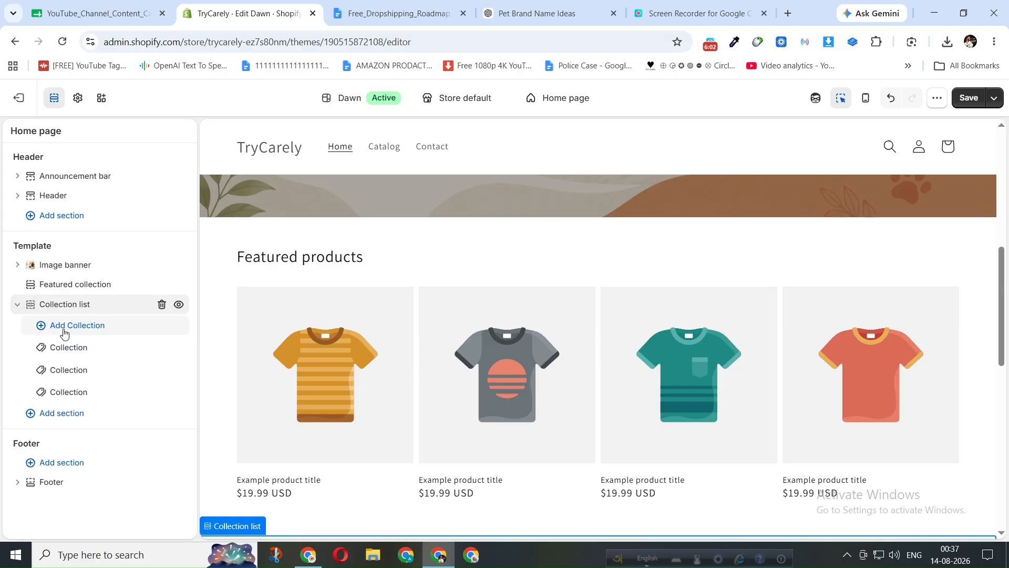
{"action": "left_click", "coordinate": [78, 351]}
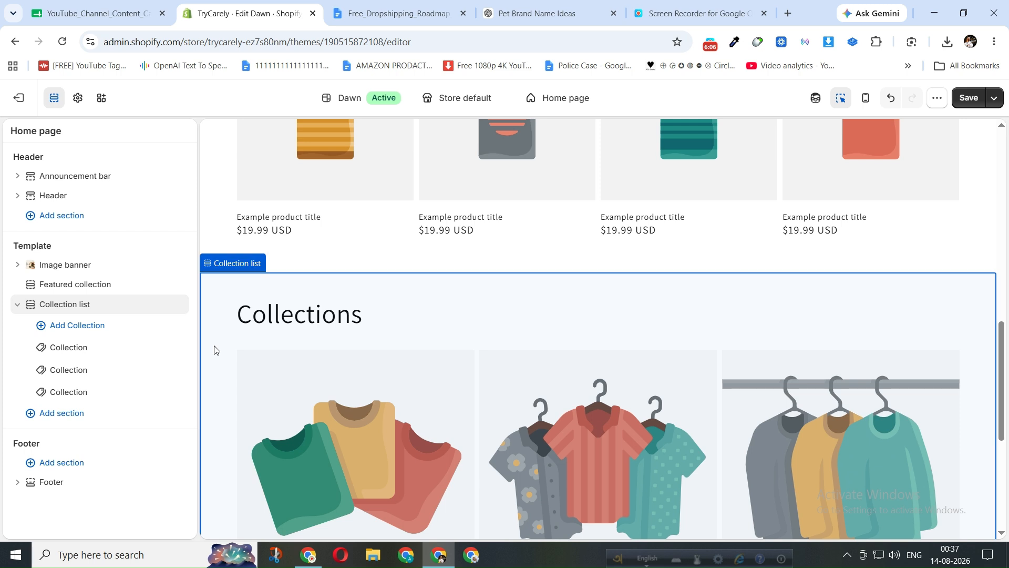
{"action": "left_click", "coordinate": [214, 349]}
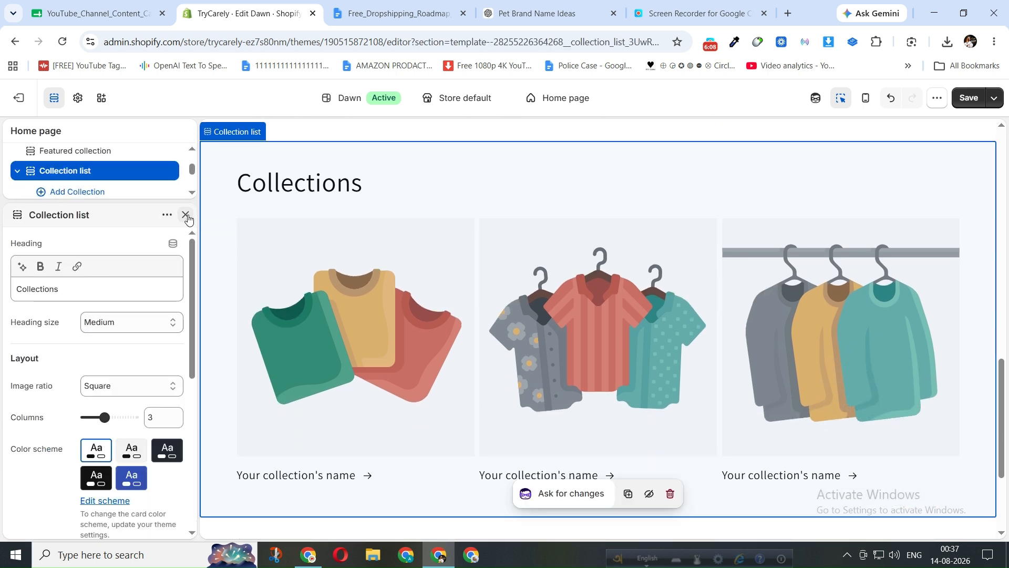
{"action": "left_click", "coordinate": [186, 215]}
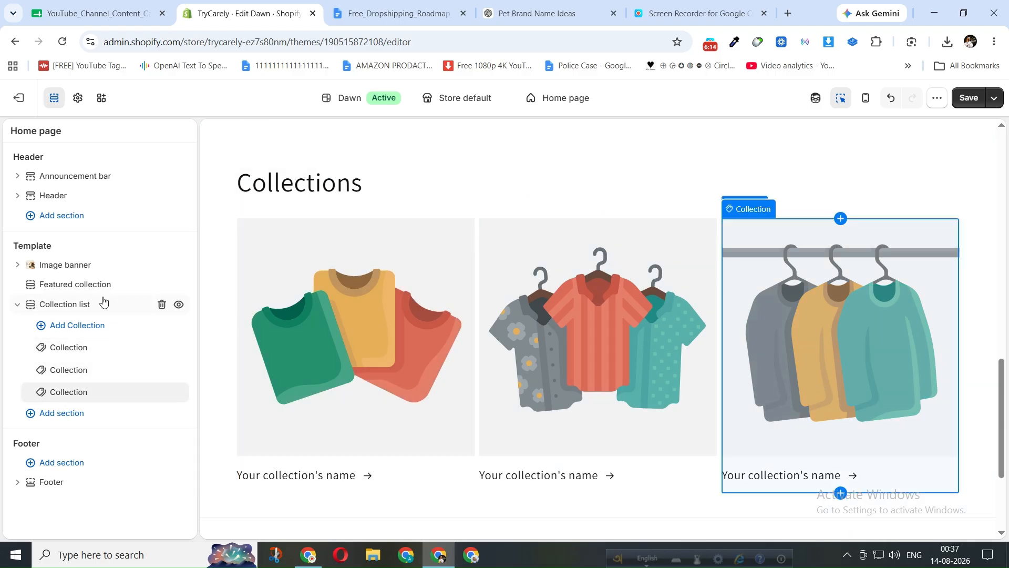
{"action": "left_click", "coordinate": [52, 350]}
{"action": "left_click", "coordinate": [129, 247]}
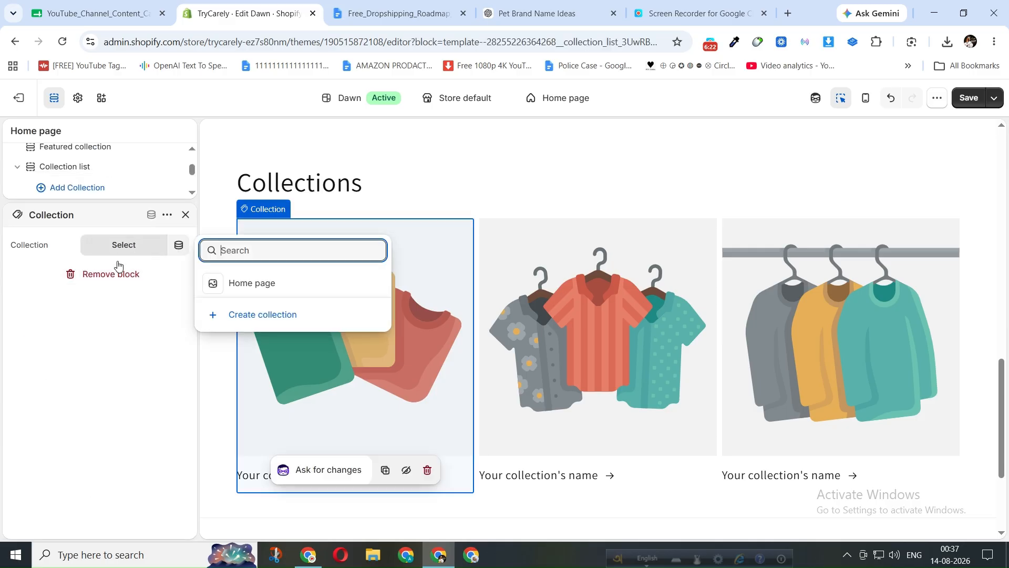
{"action": "left_click", "coordinate": [185, 215]}
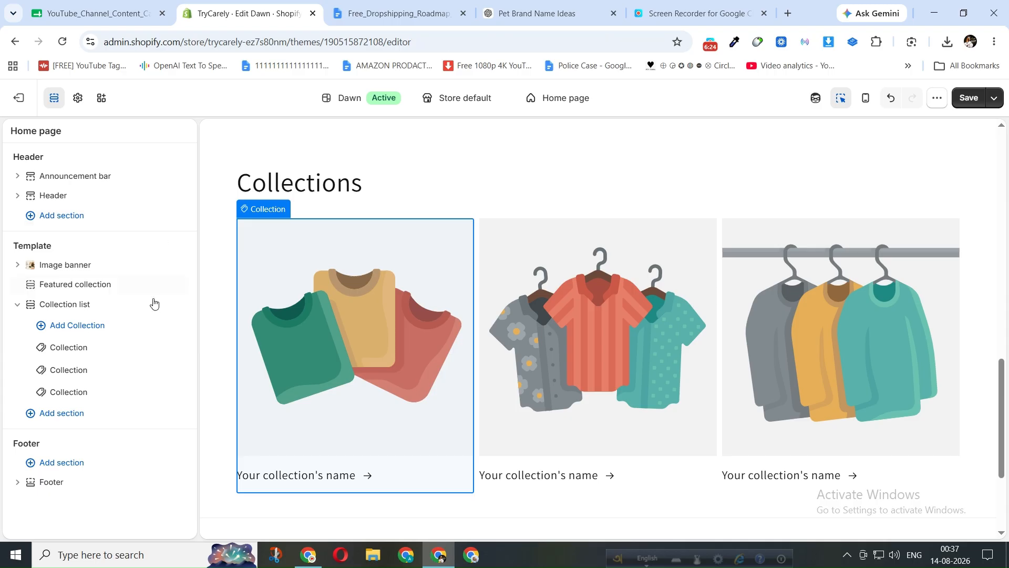
{"action": "left_click", "coordinate": [17, 305]}
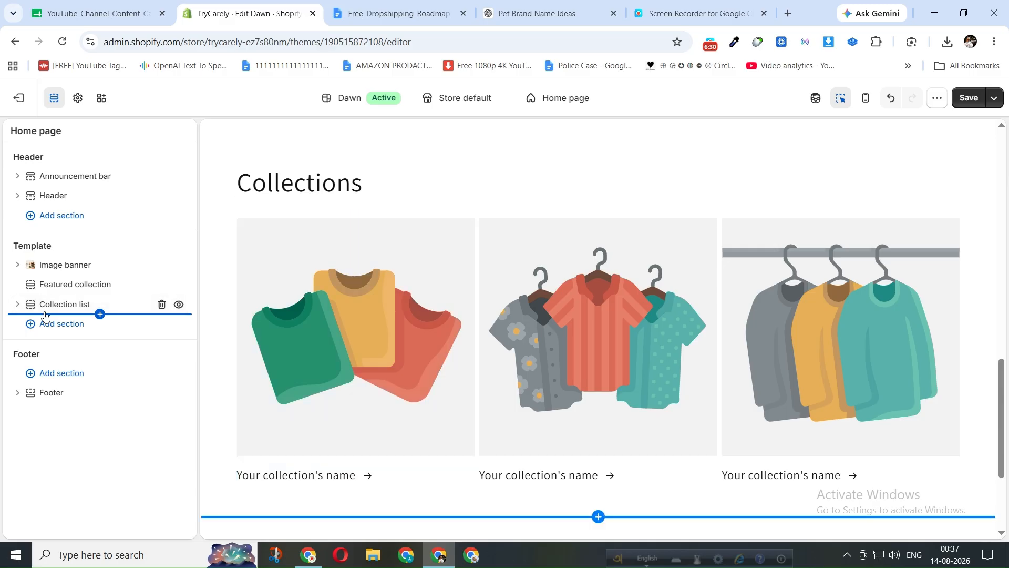
Step: Add a Collage section below the Collection list, then close its settings and collapse its block list
{"action": "scroll", "coordinate": [505, 343], "scroll_direction": "down", "scroll_amount": 1}
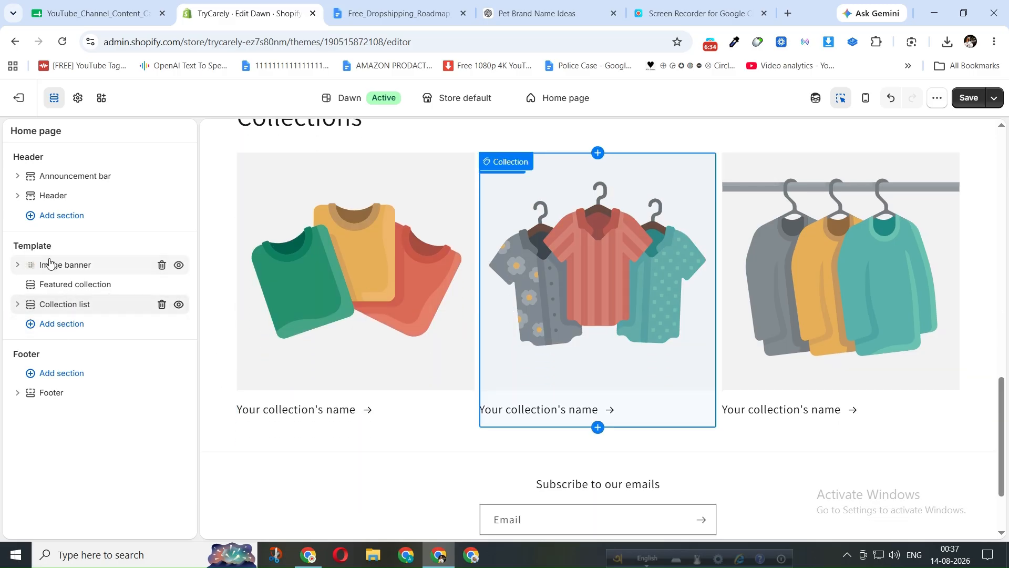
{"action": "scroll", "coordinate": [338, 331], "scroll_direction": "down", "scroll_amount": 1}
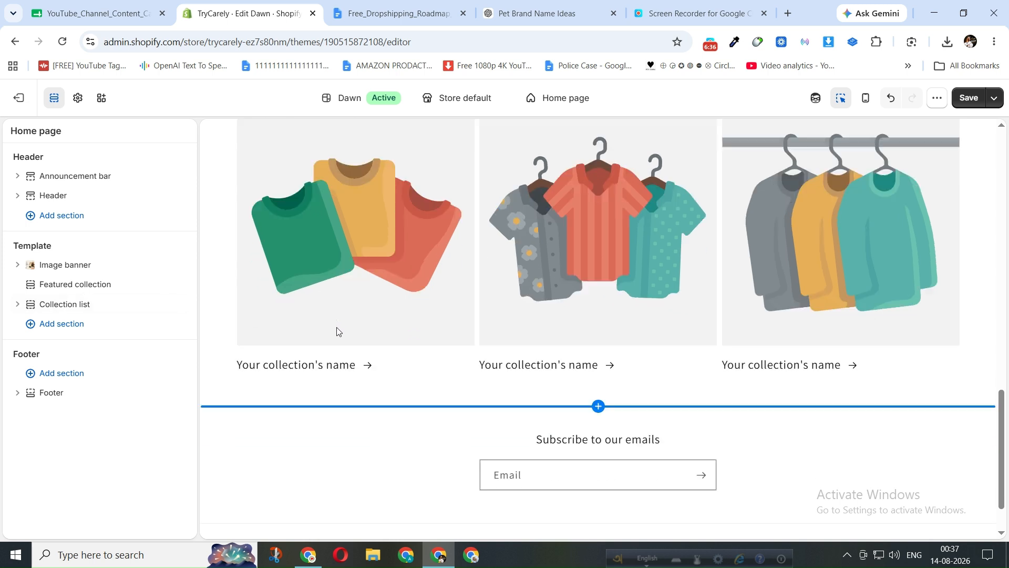
{"action": "left_click", "coordinate": [53, 330]}
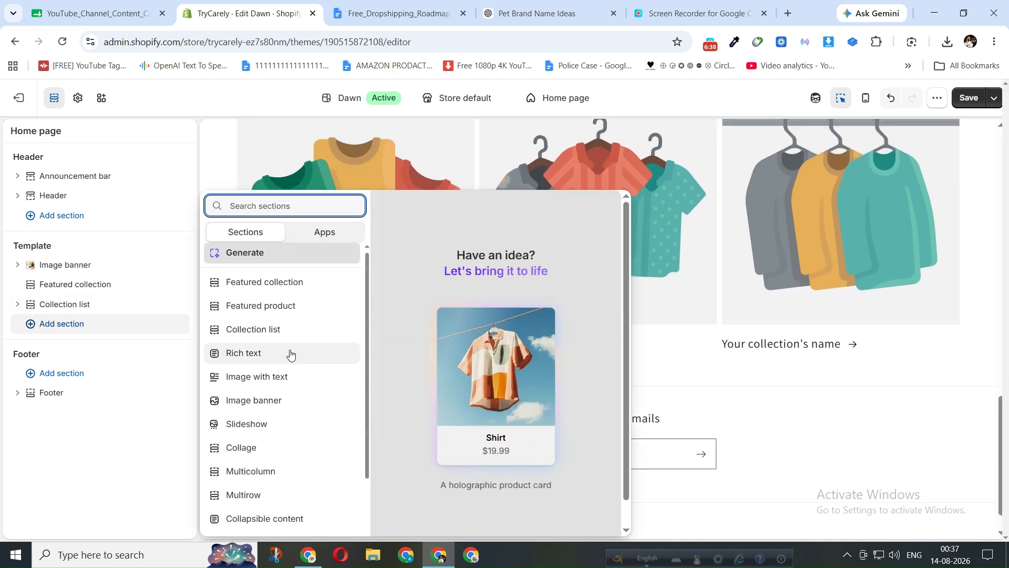
{"action": "scroll", "coordinate": [283, 361], "scroll_direction": "down", "scroll_amount": 2}
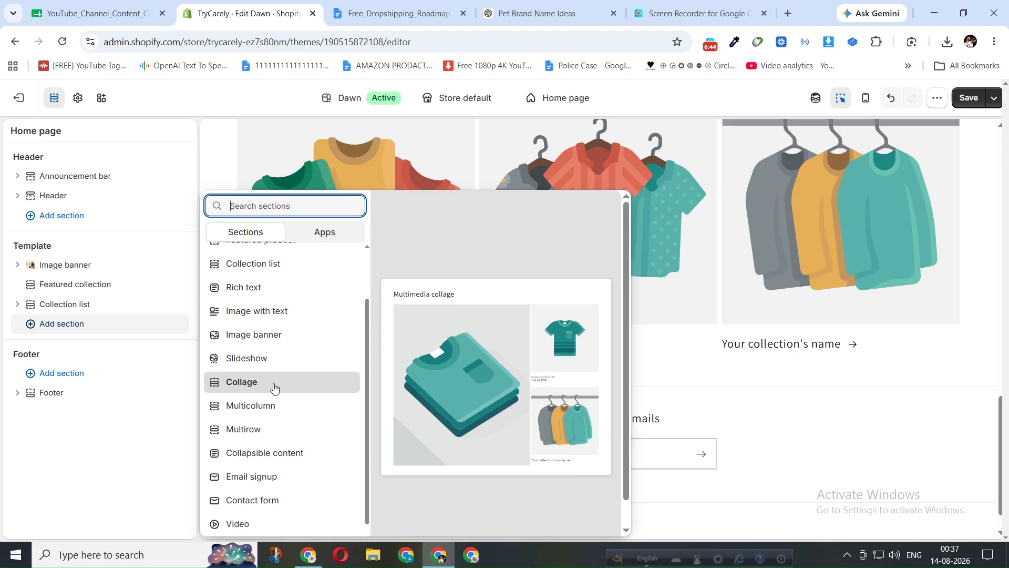
{"action": "left_click", "coordinate": [273, 387]}
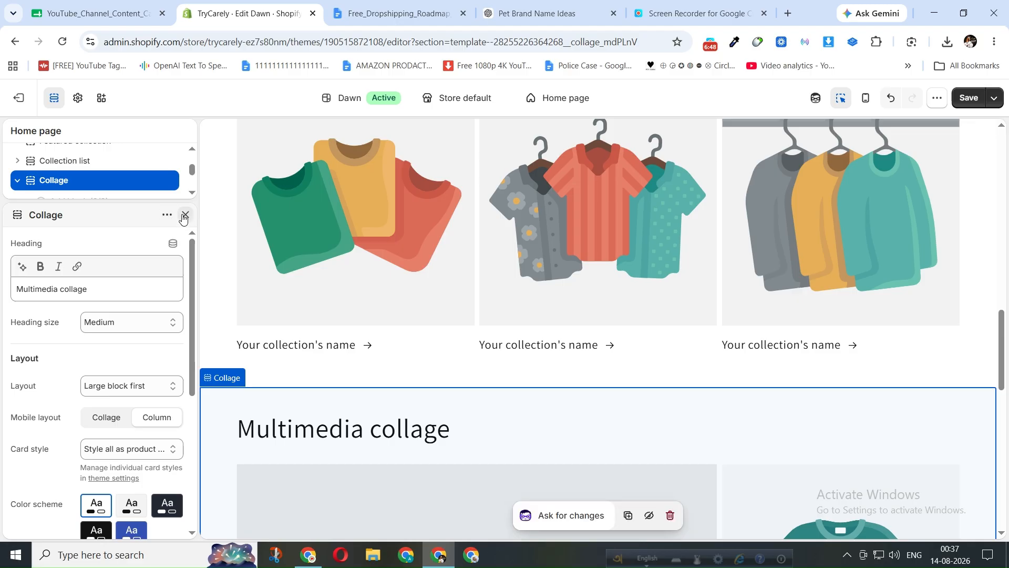
{"action": "left_click", "coordinate": [184, 216]}
{"action": "scroll", "coordinate": [416, 317], "scroll_direction": "down", "scroll_amount": 3}
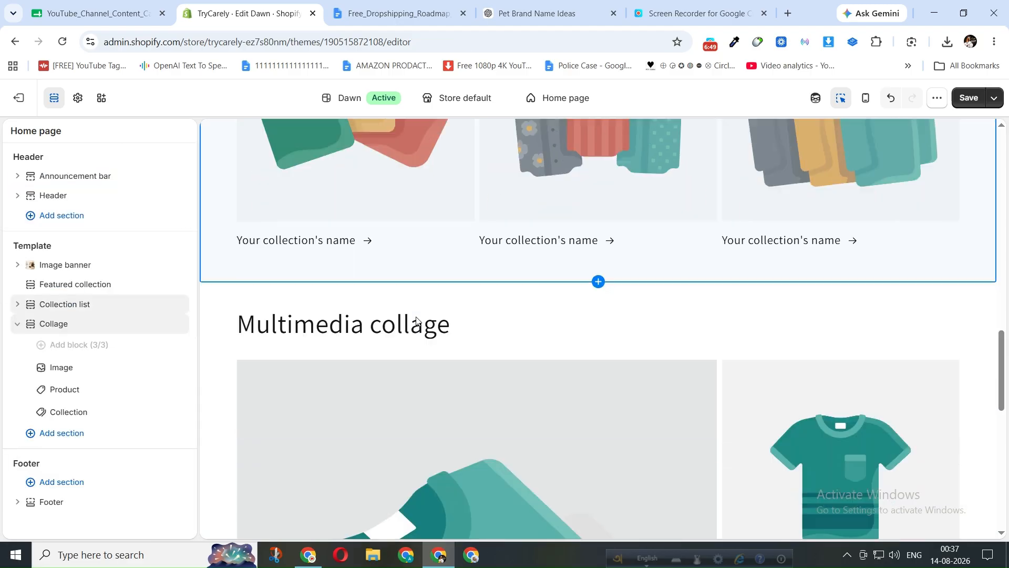
{"action": "scroll", "coordinate": [415, 317], "scroll_direction": "down", "scroll_amount": 3}
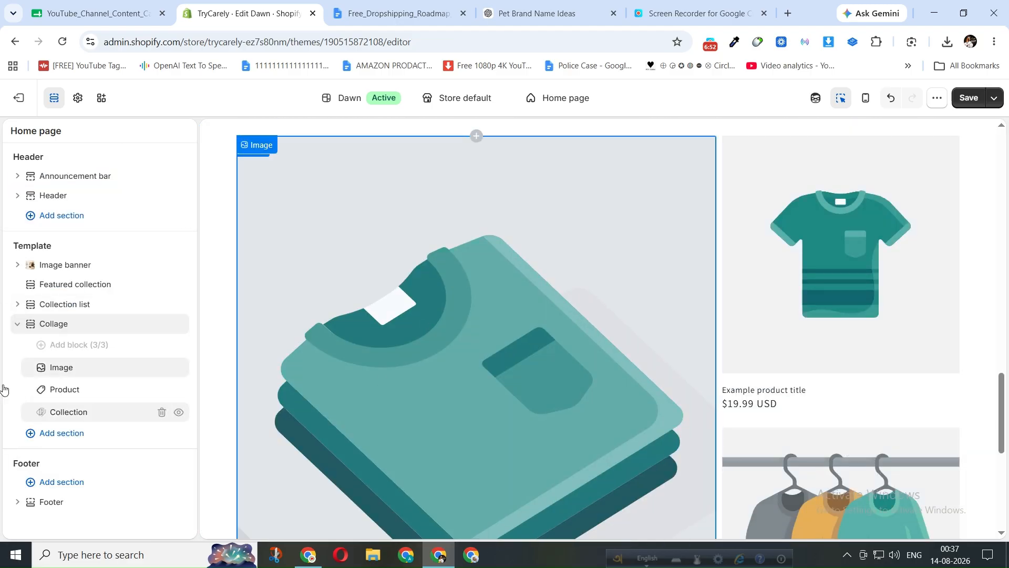
{"action": "left_click", "coordinate": [17, 326]}
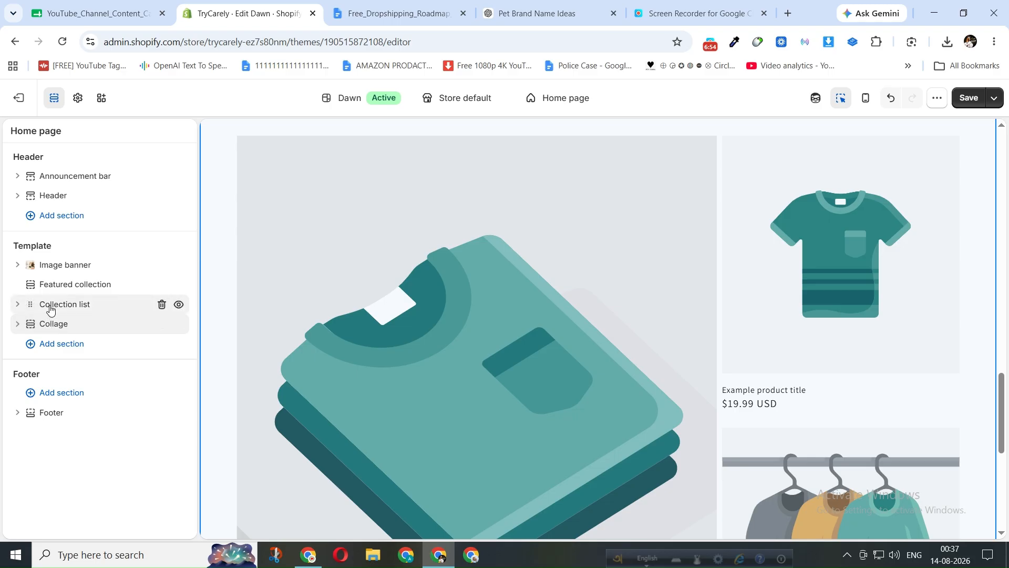
Step: Review the home page preview from the image banner to the collage and examine the Collage's Image, Product and Collection blocks
{"action": "scroll", "coordinate": [480, 360], "scroll_direction": "up", "scroll_amount": 15}
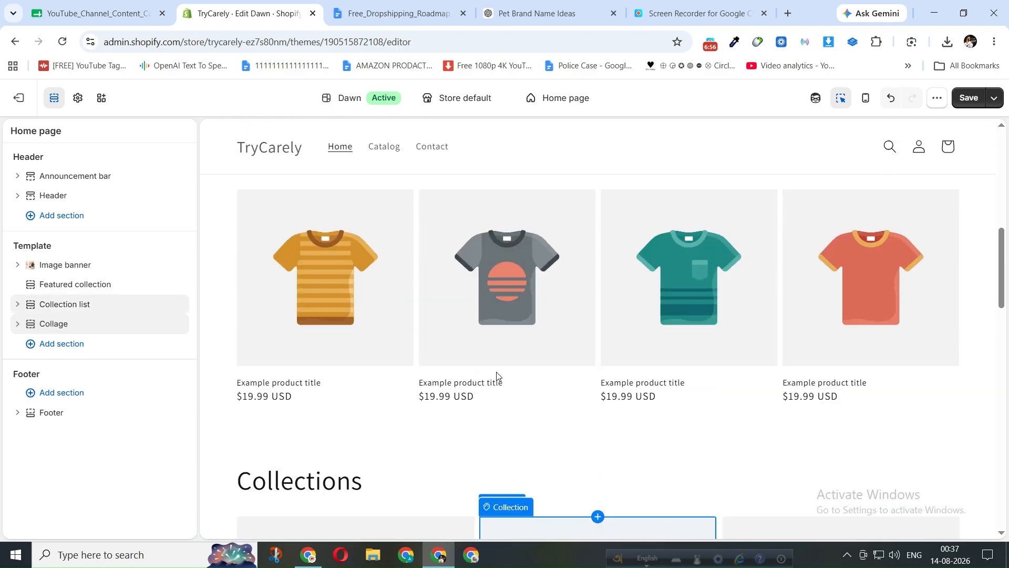
{"action": "scroll", "coordinate": [502, 342], "scroll_direction": "up", "scroll_amount": 4}
{"action": "scroll", "coordinate": [506, 314], "scroll_direction": "down", "scroll_amount": 6}
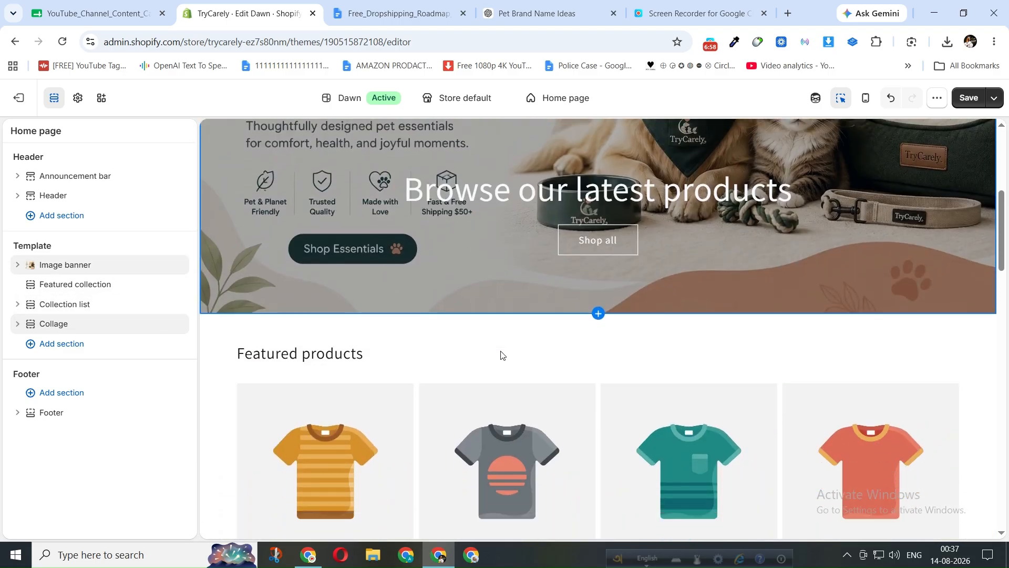
{"action": "scroll", "coordinate": [502, 353], "scroll_direction": "down", "scroll_amount": 12}
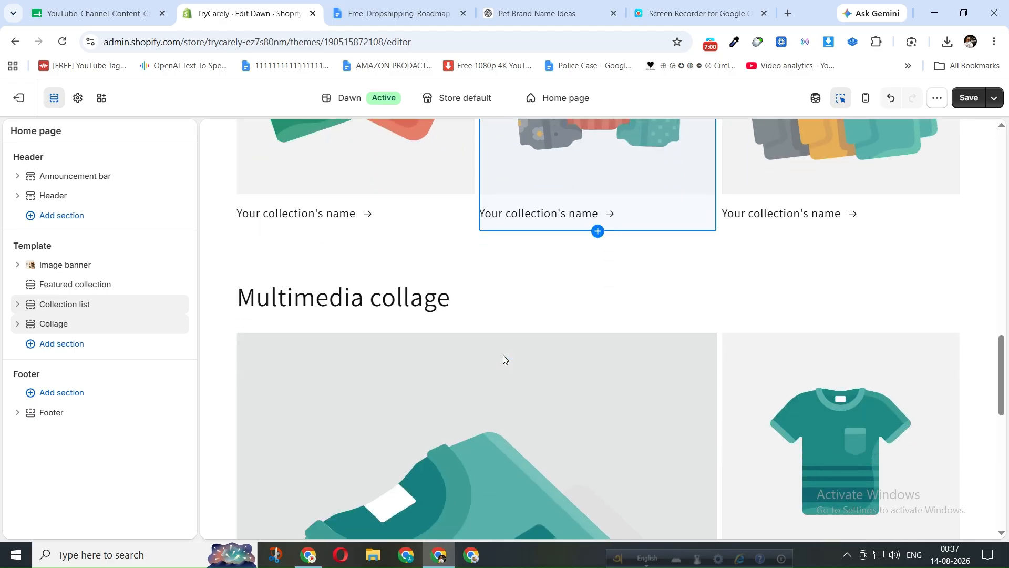
{"action": "scroll", "coordinate": [503, 356], "scroll_direction": "down", "scroll_amount": 1}
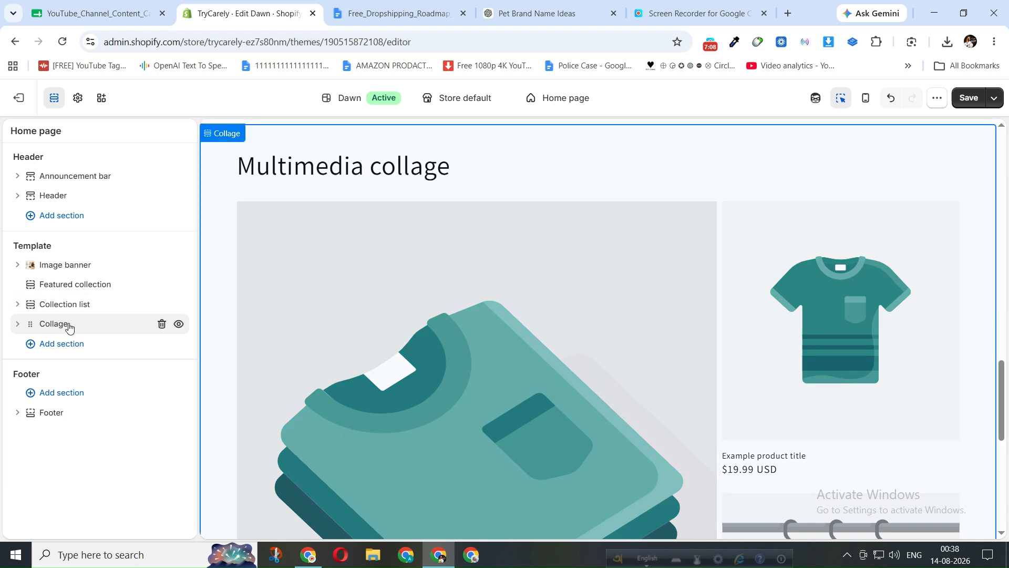
{"action": "left_click", "coordinate": [16, 325]}
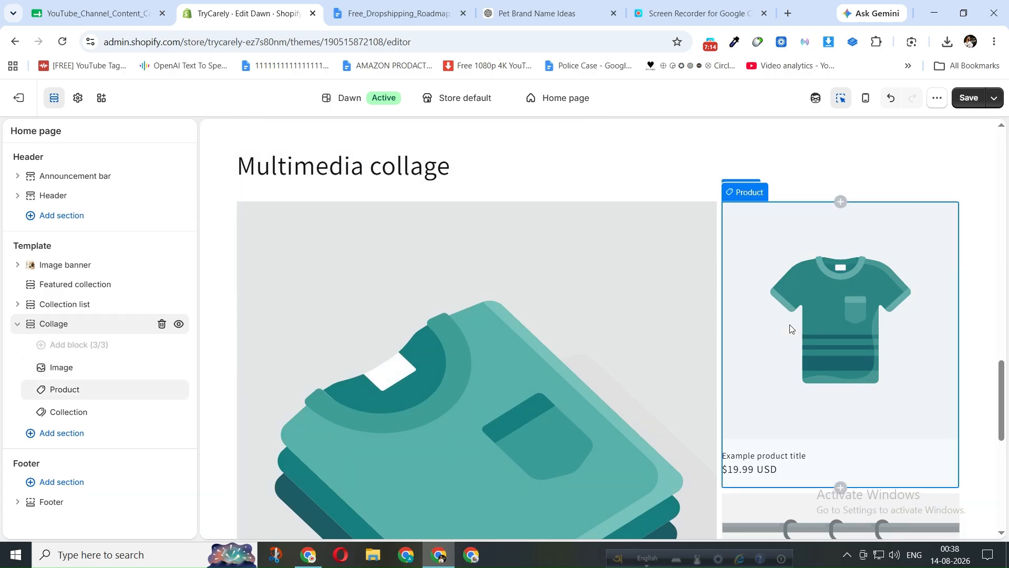
{"action": "scroll", "coordinate": [820, 483], "scroll_direction": "down", "scroll_amount": 3}
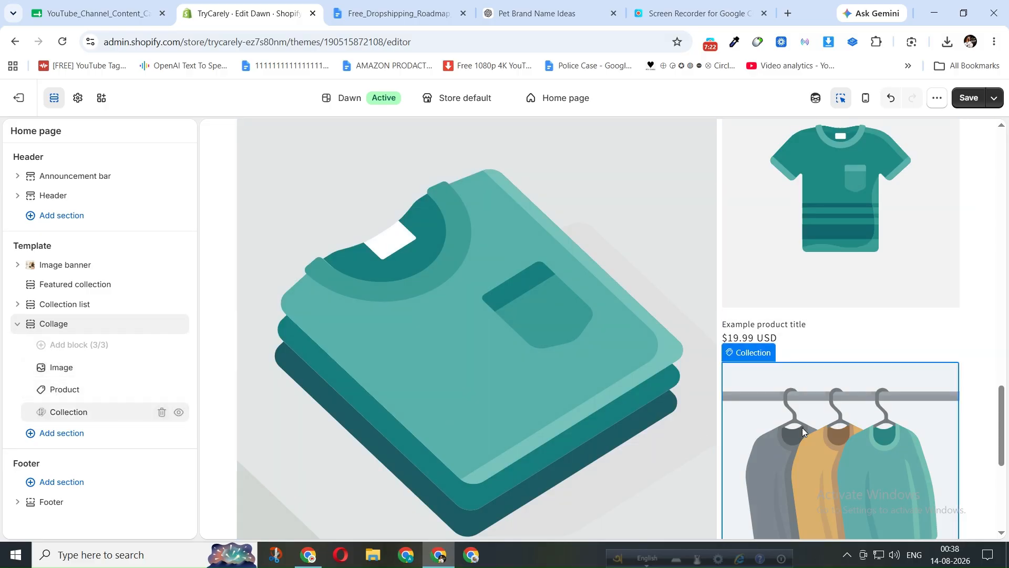
{"action": "scroll", "coordinate": [802, 431], "scroll_direction": "down", "scroll_amount": 3}
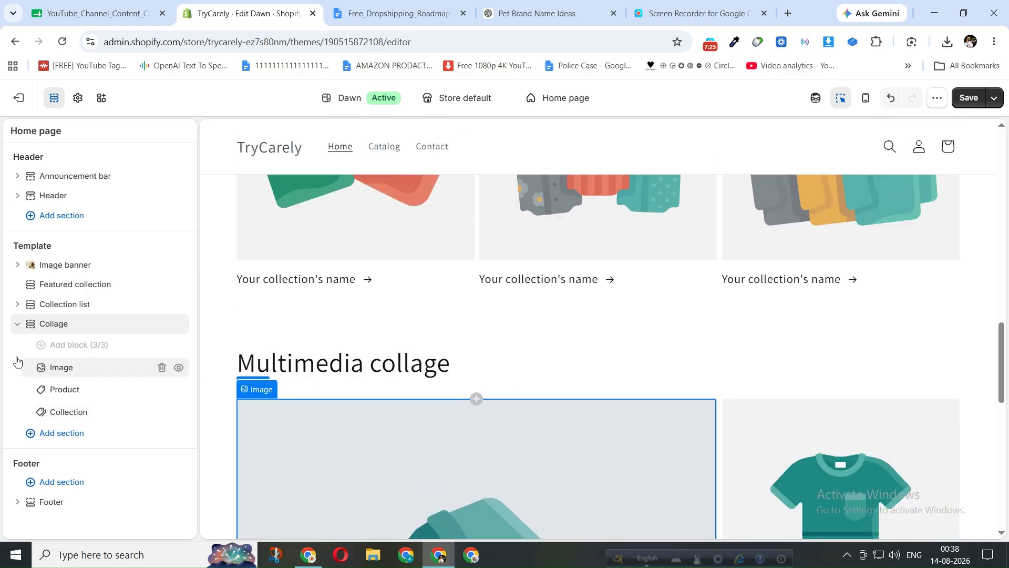
{"action": "left_click", "coordinate": [17, 324]}
Step: Examine the Image banner's blocks and the banner and featured products areas in the preview
{"action": "left_click", "coordinate": [15, 267]}
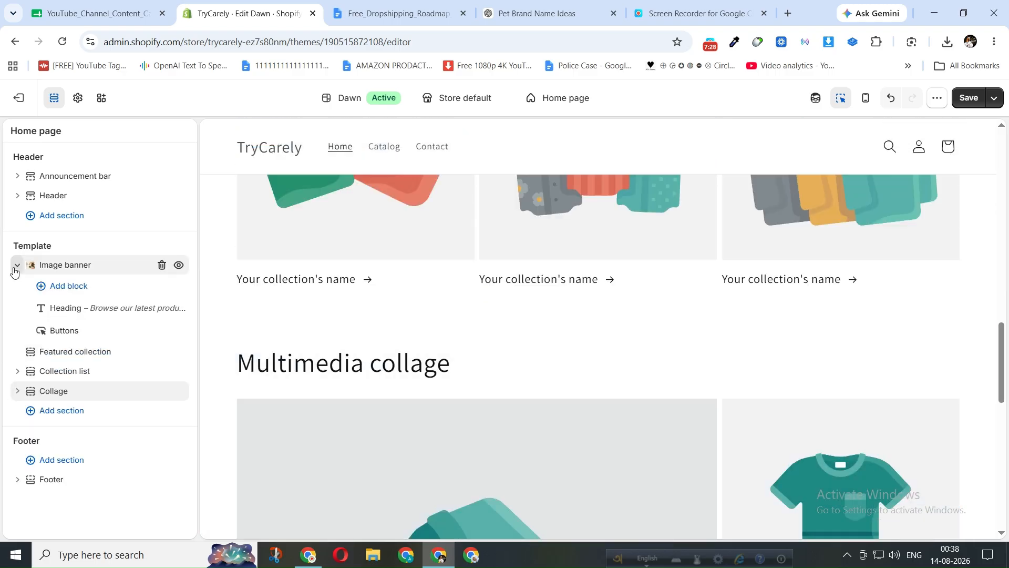
{"action": "left_click", "coordinate": [17, 265]}
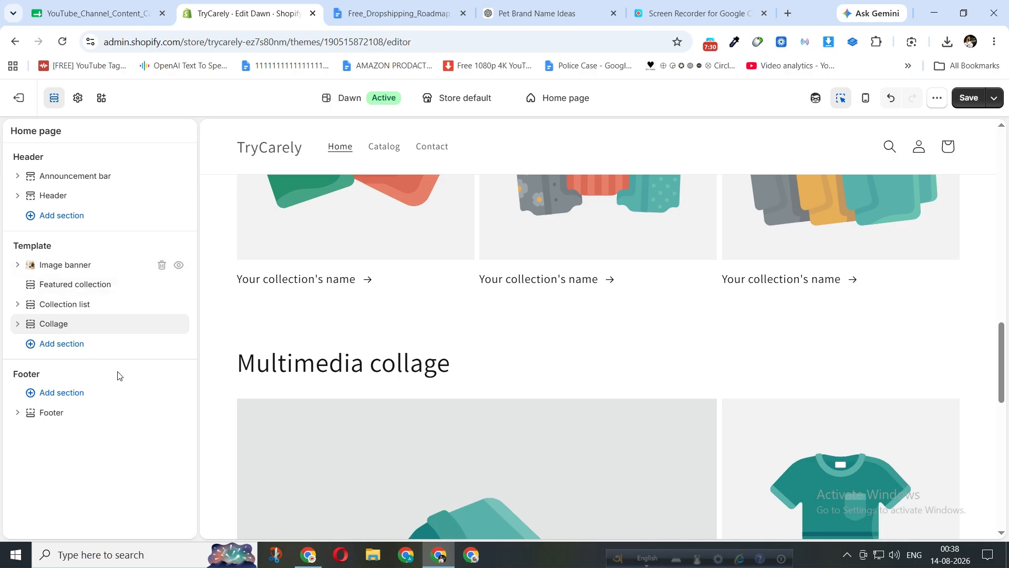
{"action": "scroll", "coordinate": [520, 410], "scroll_direction": "up", "scroll_amount": 9}
{"action": "scroll", "coordinate": [565, 416], "scroll_direction": "up", "scroll_amount": 10}
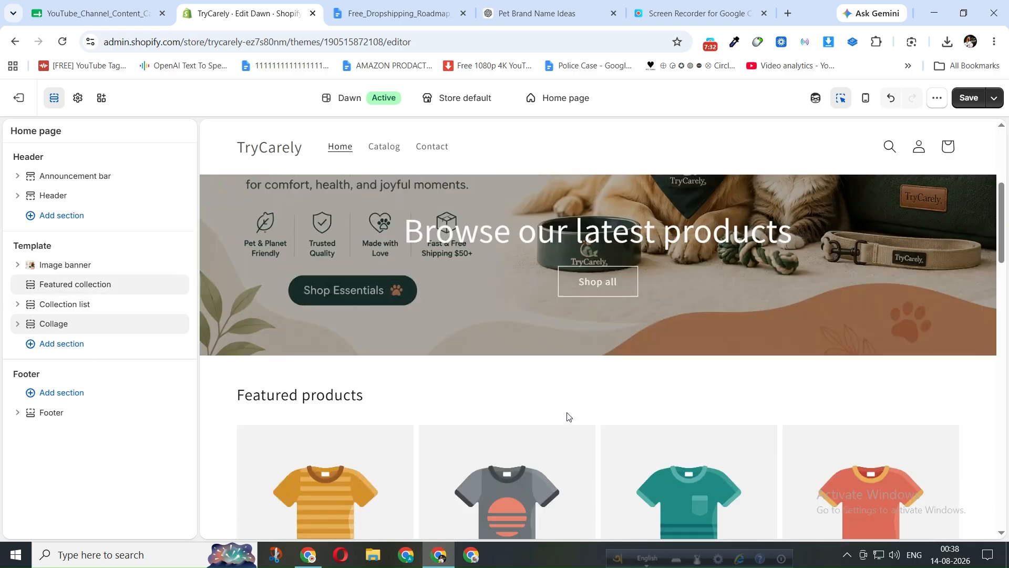
{"action": "scroll", "coordinate": [535, 373], "scroll_direction": "down", "scroll_amount": 2}
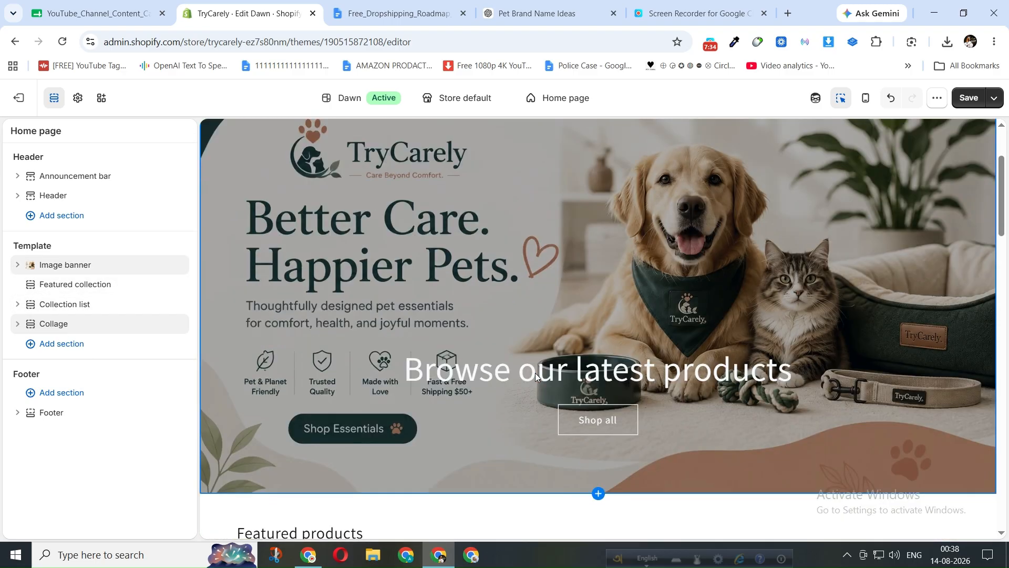
Step: Review the home page preview from the header and image banner down to the Collage, including the featured products area
{"action": "scroll", "coordinate": [535, 373], "scroll_direction": "up", "scroll_amount": 3}
{"action": "scroll", "coordinate": [503, 335], "scroll_direction": "down", "scroll_amount": 10}
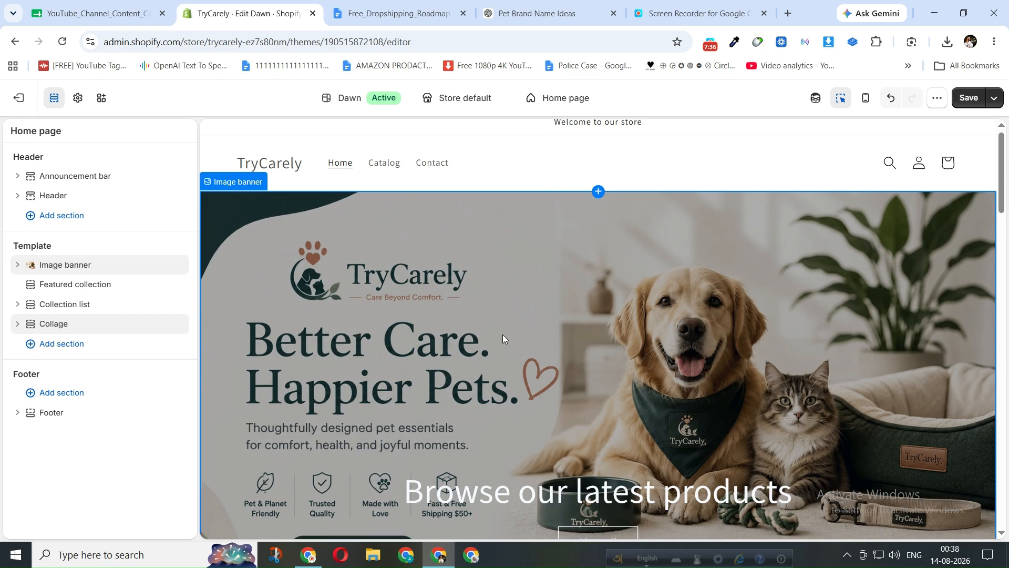
{"action": "scroll", "coordinate": [522, 348], "scroll_direction": "down", "scroll_amount": 10}
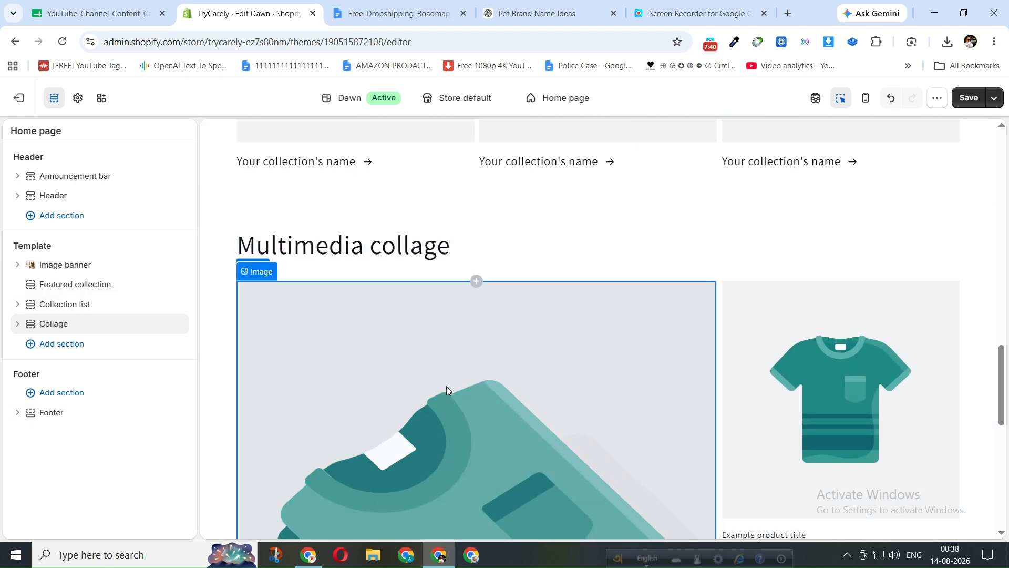
{"action": "scroll", "coordinate": [452, 389], "scroll_direction": "up", "scroll_amount": 15}
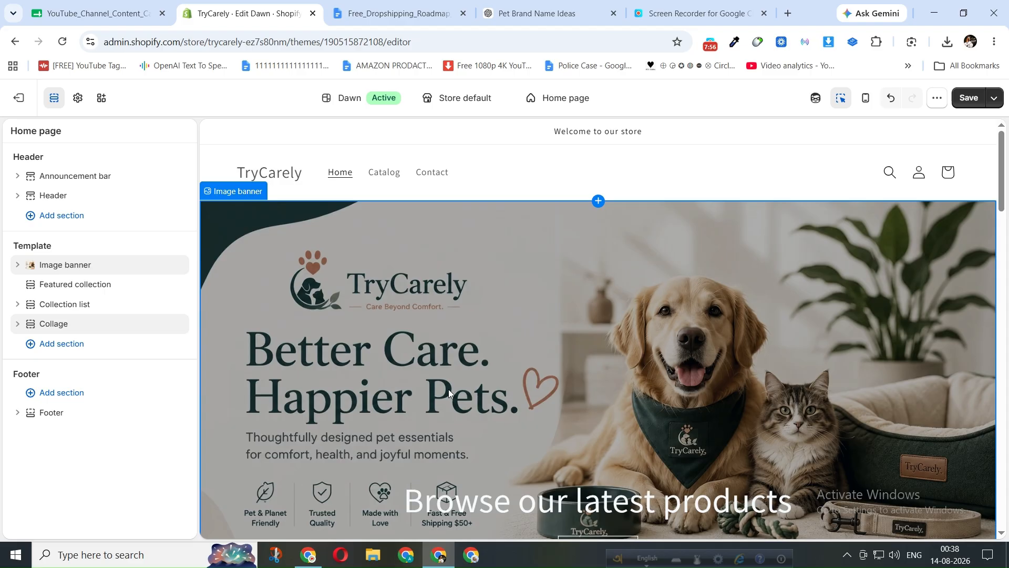
{"action": "scroll", "coordinate": [511, 341], "scroll_direction": "down", "scroll_amount": 6}
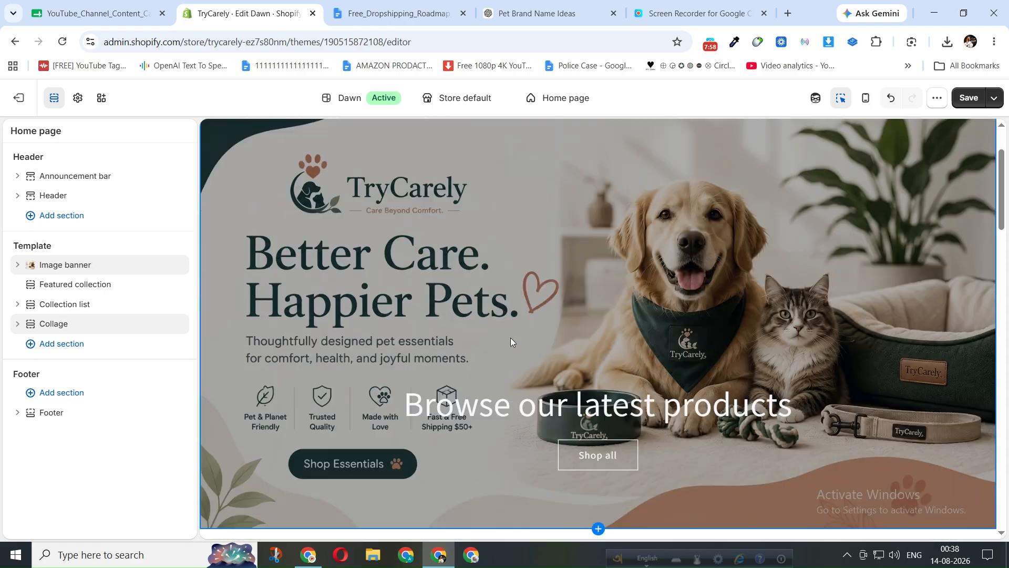
{"action": "scroll", "coordinate": [513, 342], "scroll_direction": "down", "scroll_amount": 3}
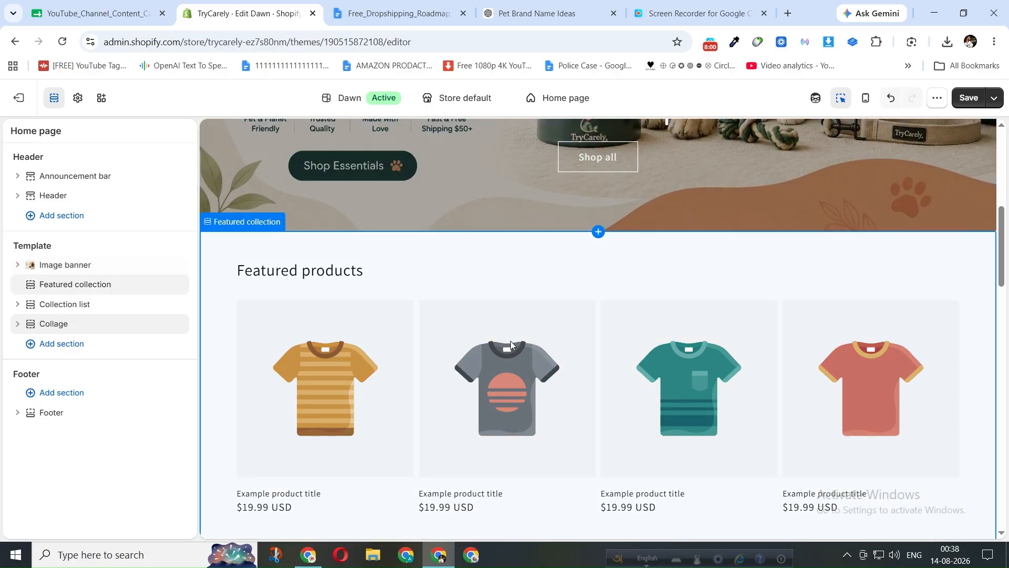
{"action": "scroll", "coordinate": [534, 405], "scroll_direction": "up", "scroll_amount": 9}
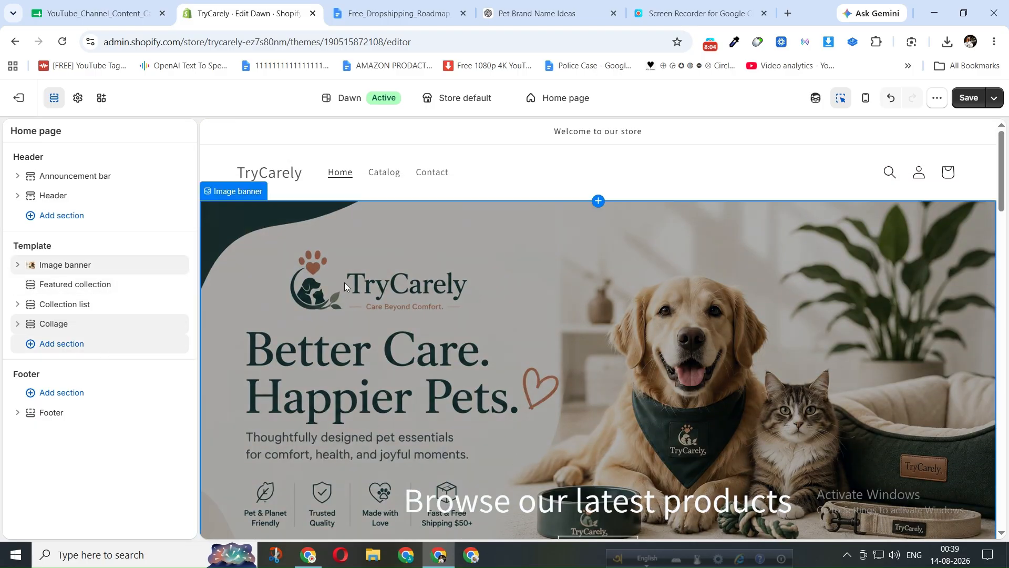
Step: Examine the theme's list of page templates and its Products templates, then return to the home page's section list
{"action": "left_click", "coordinate": [596, 100]}
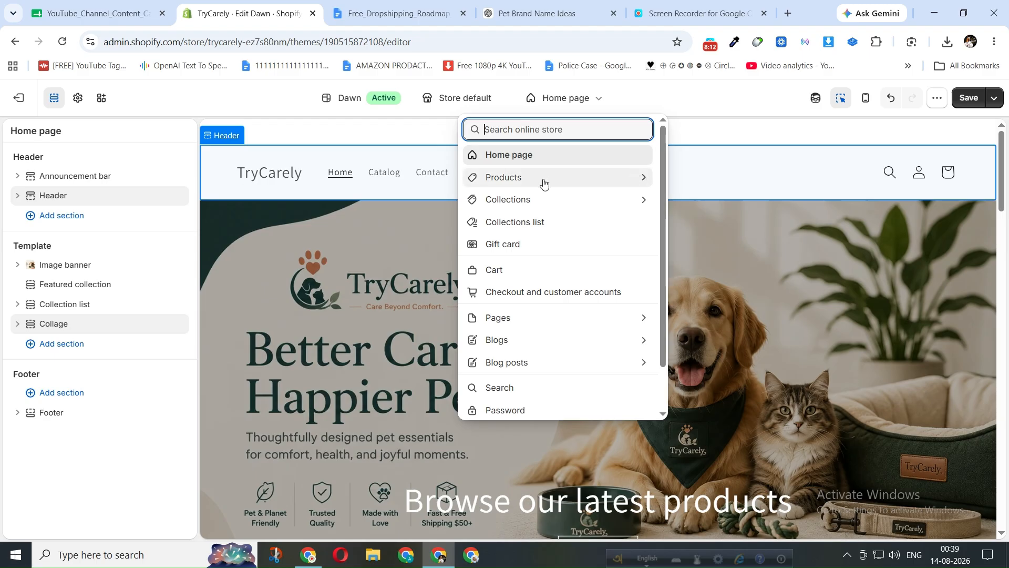
{"action": "left_click", "coordinate": [641, 182]}
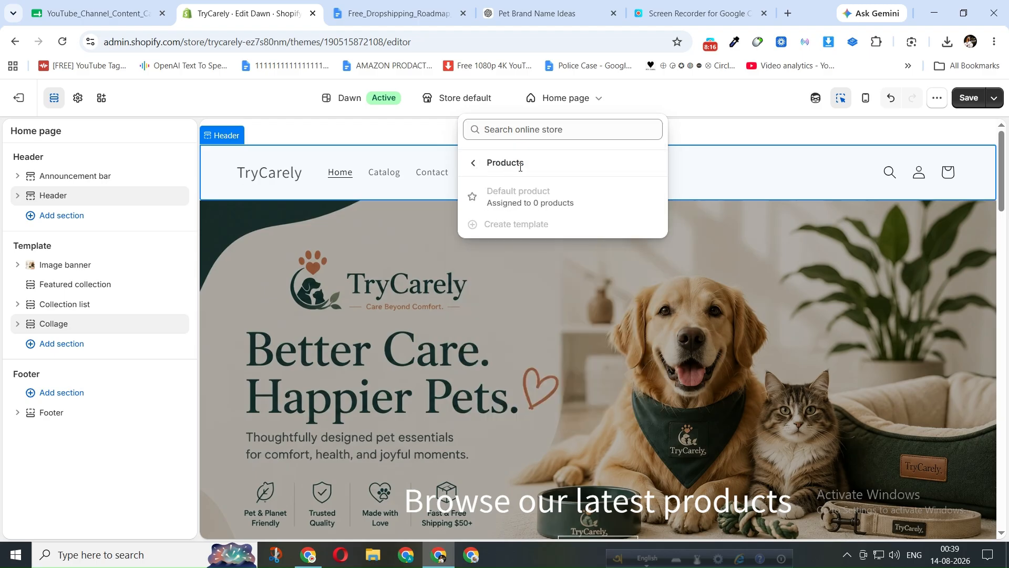
{"action": "left_click", "coordinate": [472, 166]}
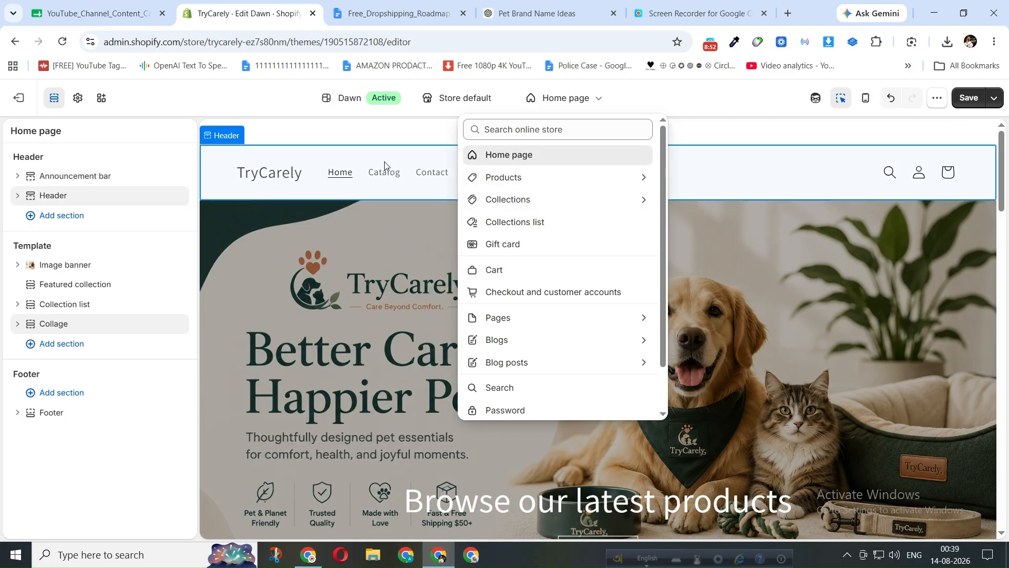
{"action": "left_click", "coordinate": [416, 134]}
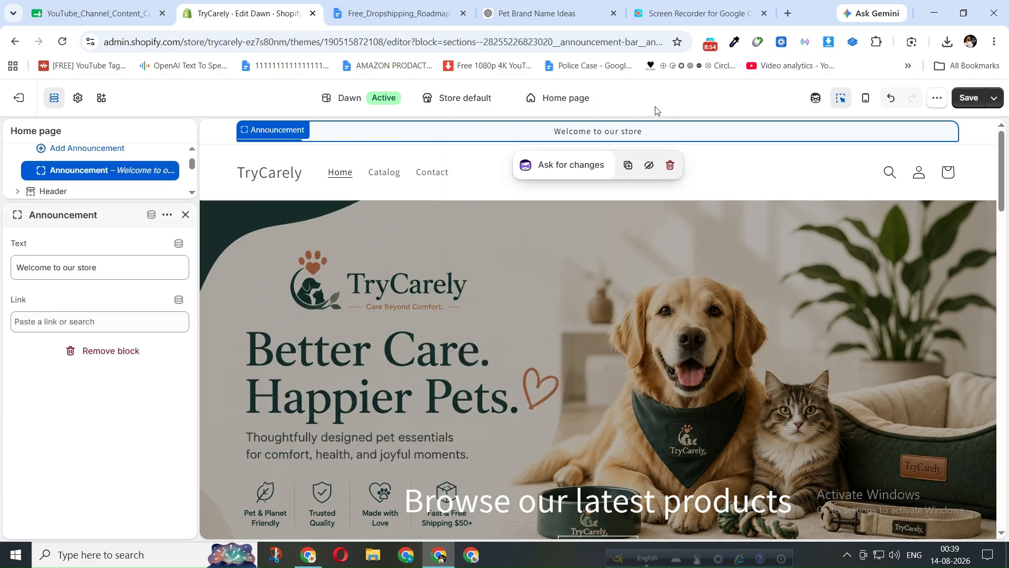
{"action": "left_click", "coordinate": [186, 215]}
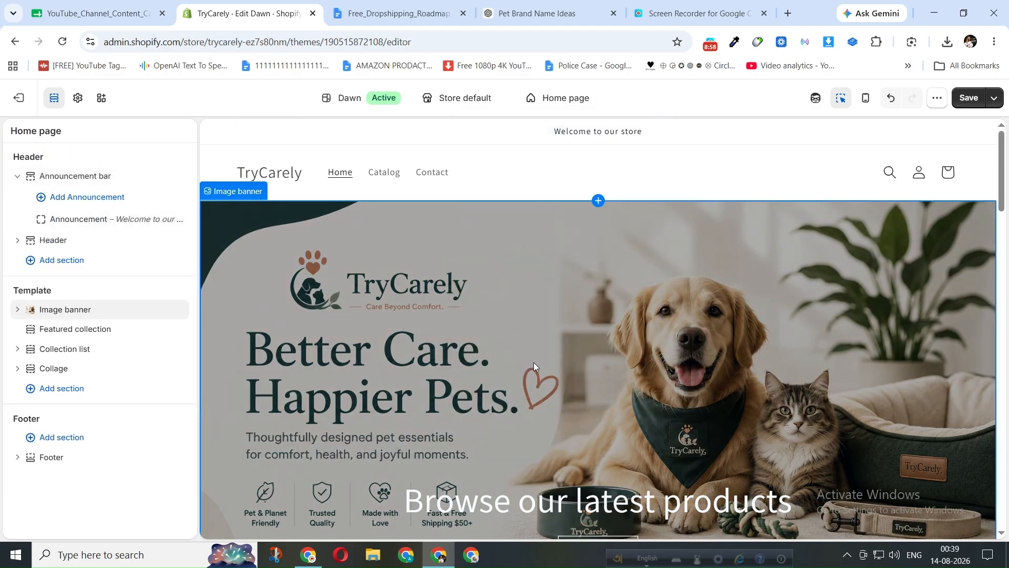
Step: Review the full home page preview down to the footer's email signup and back up to the announcement bar
{"action": "scroll", "coordinate": [535, 365], "scroll_direction": "down", "scroll_amount": 10}
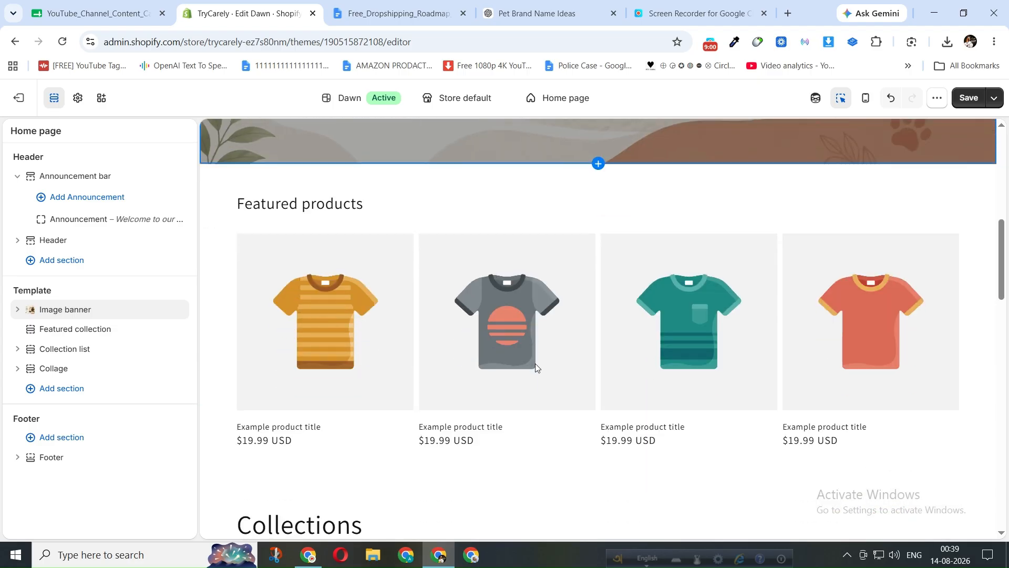
{"action": "scroll", "coordinate": [535, 366], "scroll_direction": "down", "scroll_amount": 15}
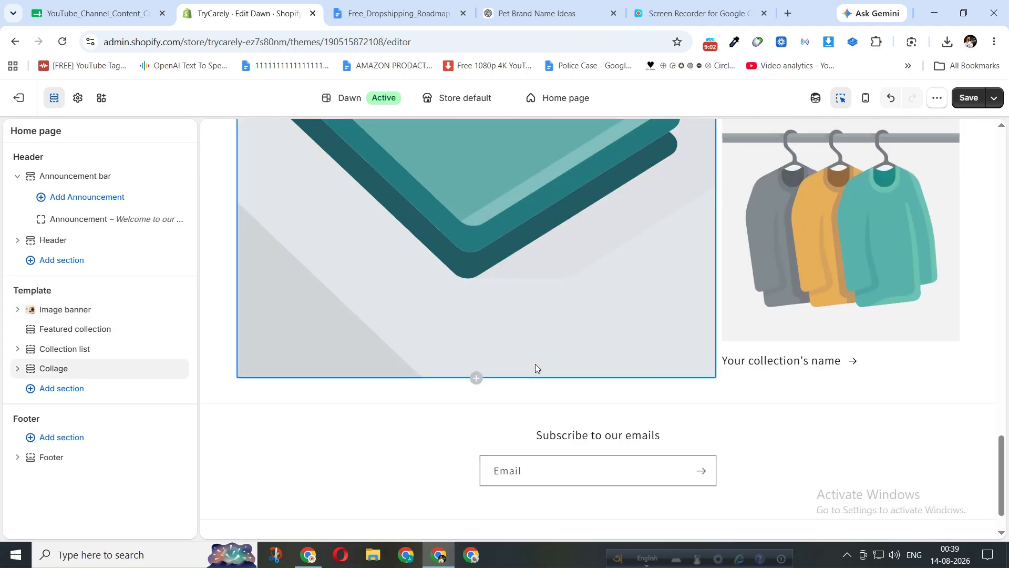
{"action": "scroll", "coordinate": [535, 378], "scroll_direction": "down", "scroll_amount": 1}
{"action": "scroll", "coordinate": [388, 397], "scroll_direction": "up", "scroll_amount": 2}
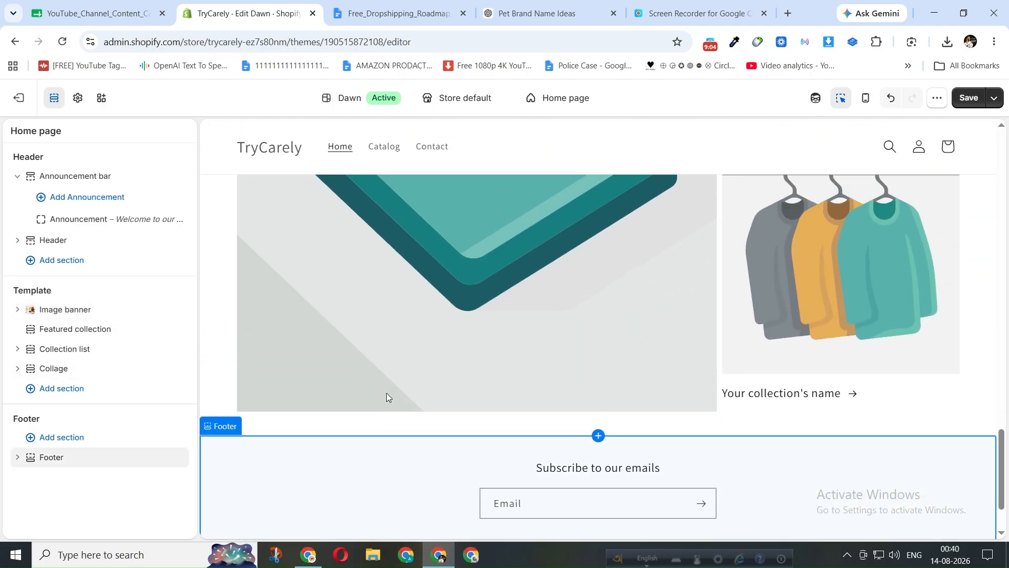
{"action": "scroll", "coordinate": [386, 393], "scroll_direction": "up", "scroll_amount": 12}
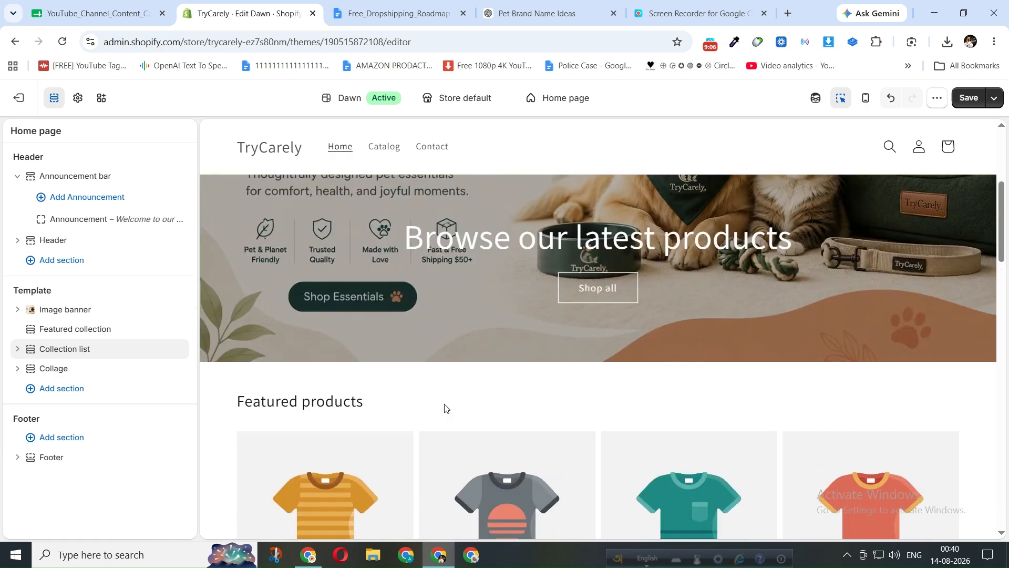
{"action": "scroll", "coordinate": [473, 398], "scroll_direction": "up", "scroll_amount": 5}
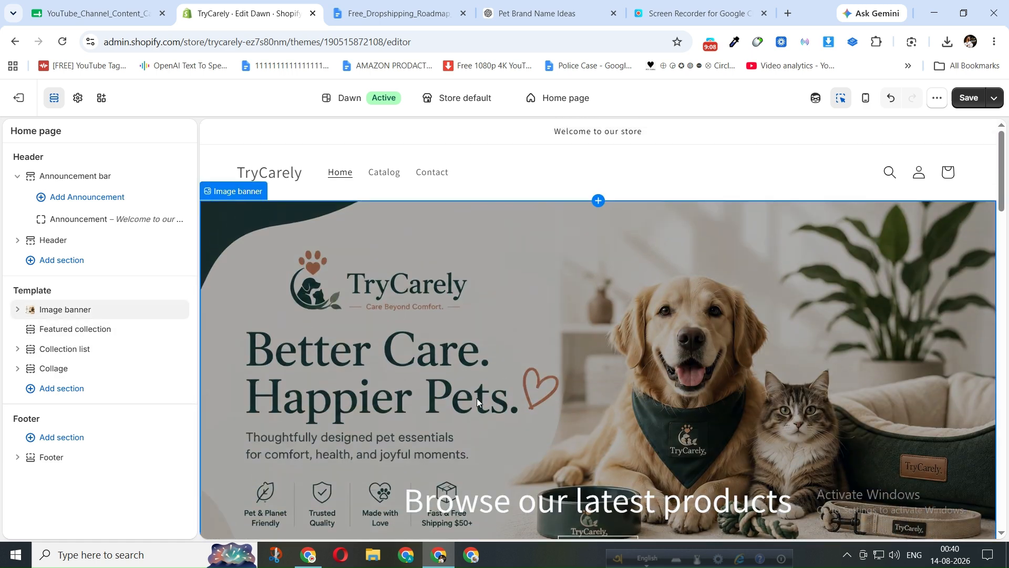
Step: Switch to the ChatGPT chat "Pet Brand Name Ideas" and examine its TryCarely banners, Brand Bible and brand identity replies
{"action": "left_click", "coordinate": [553, 16]}
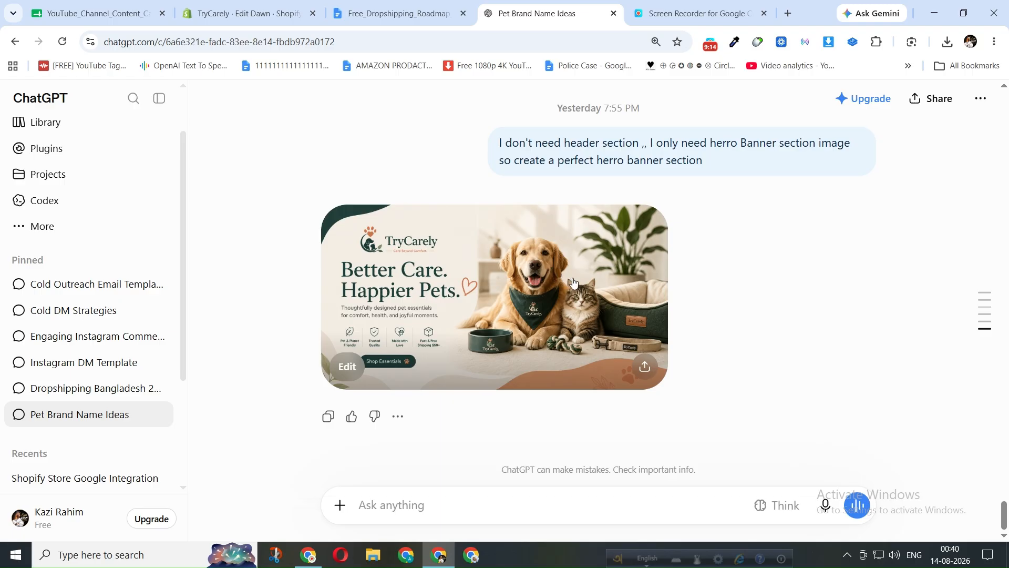
{"action": "scroll", "coordinate": [526, 315], "scroll_direction": "up", "scroll_amount": 10}
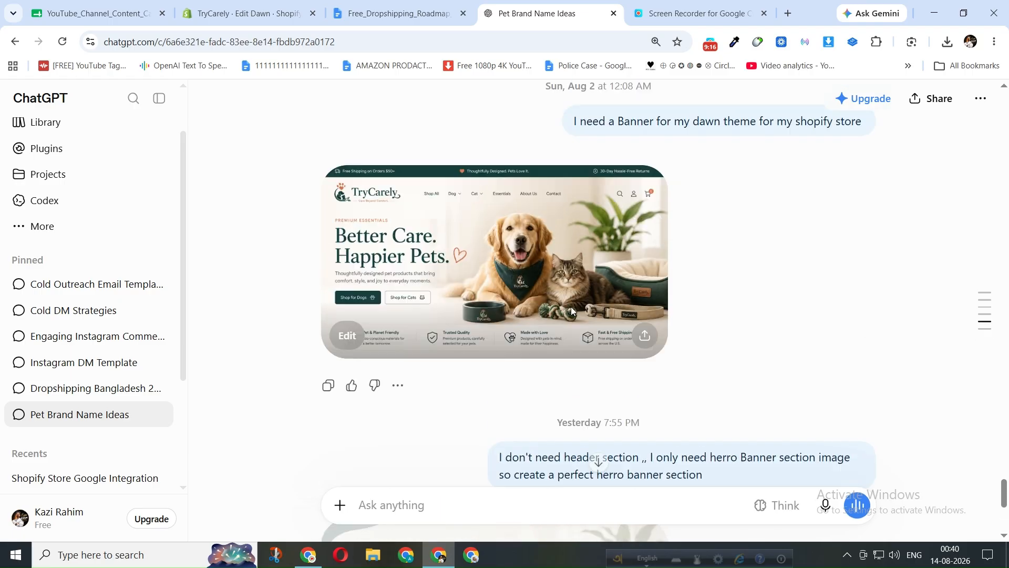
{"action": "scroll", "coordinate": [575, 311], "scroll_direction": "up", "scroll_amount": 2}
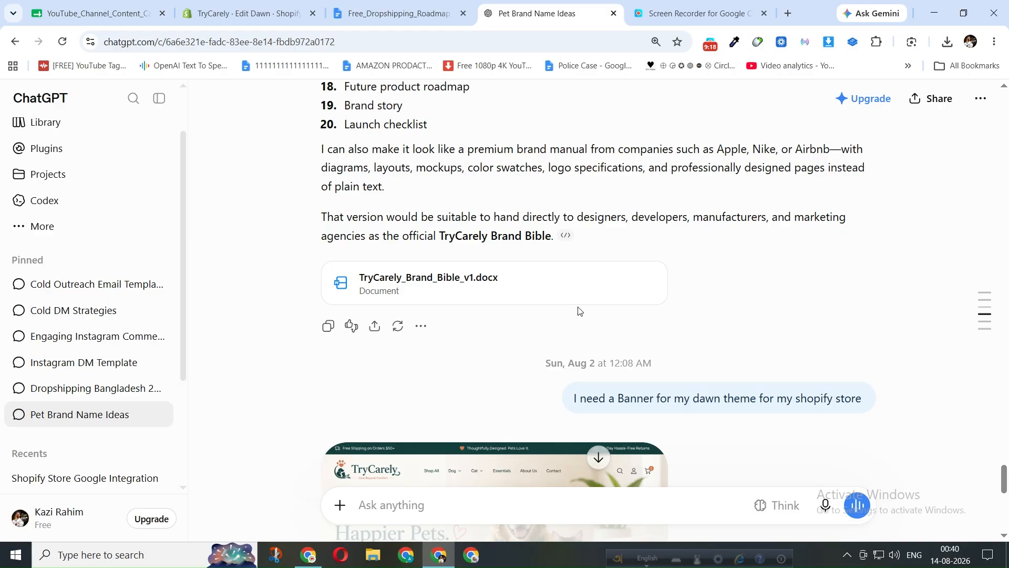
{"action": "scroll", "coordinate": [592, 314], "scroll_direction": "down", "scroll_amount": 1}
{"action": "scroll", "coordinate": [593, 314], "scroll_direction": "up", "scroll_amount": 16}
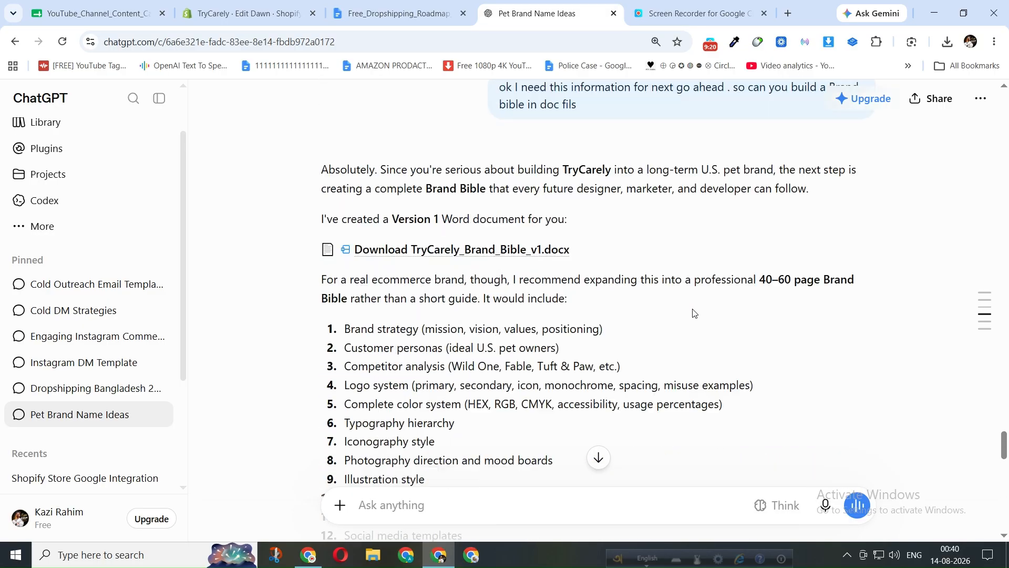
{"action": "scroll", "coordinate": [721, 309], "scroll_direction": "up", "scroll_amount": 20}
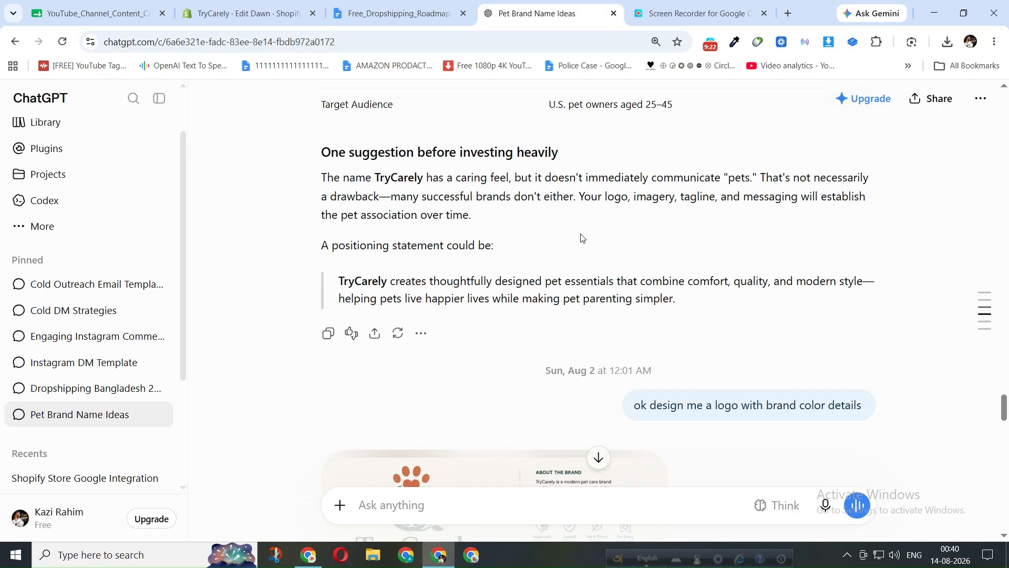
{"action": "scroll", "coordinate": [581, 237], "scroll_direction": "up", "scroll_amount": 13}
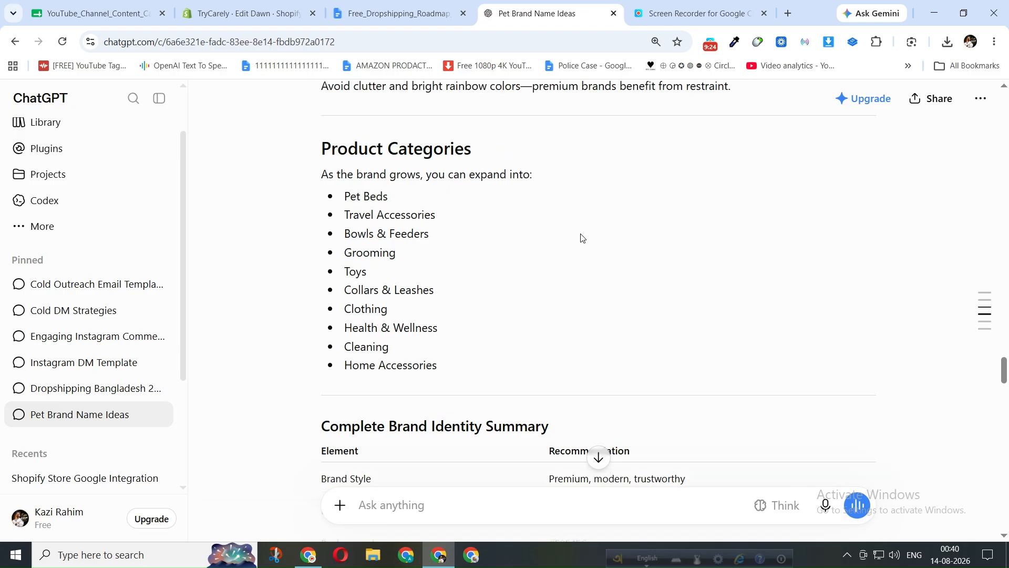
{"action": "scroll", "coordinate": [581, 237], "scroll_direction": "up", "scroll_amount": 10}
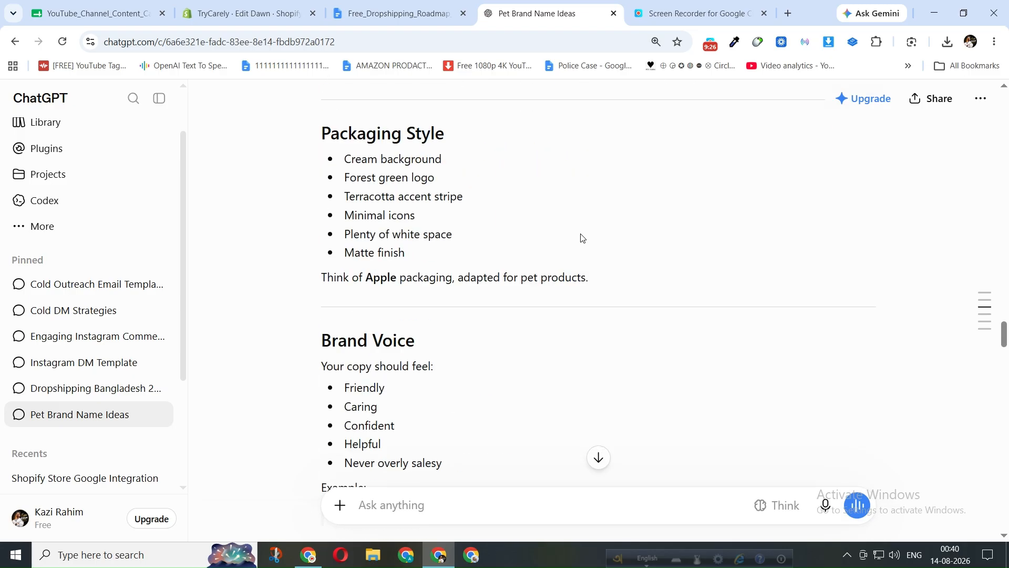
Step: Download TryCarely_Brand_Bible_v1.docx from the Brand Bible reply in the chat
{"action": "scroll", "coordinate": [613, 241], "scroll_direction": "down", "scroll_amount": 20}
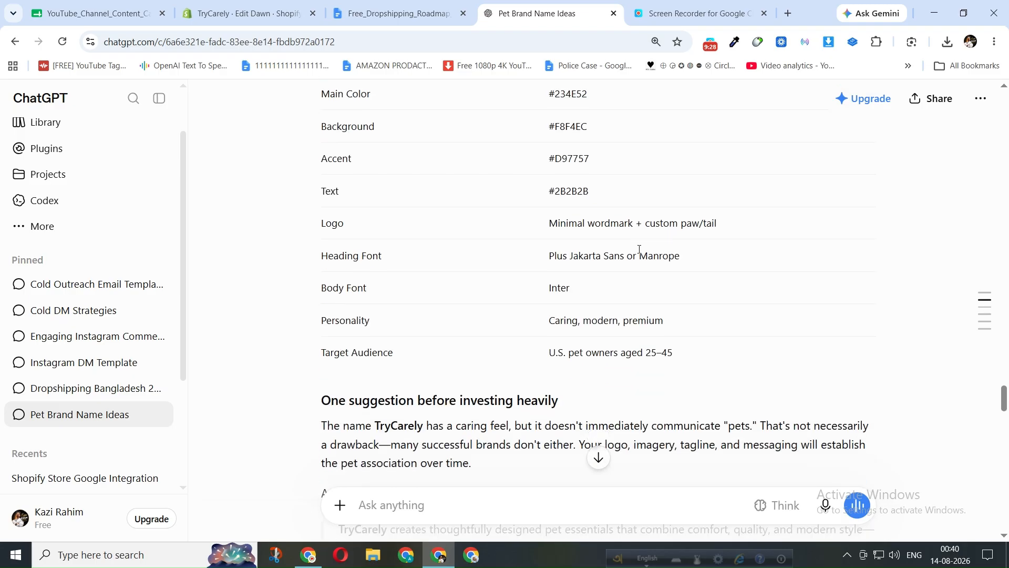
{"action": "scroll", "coordinate": [641, 250], "scroll_direction": "down", "scroll_amount": 15}
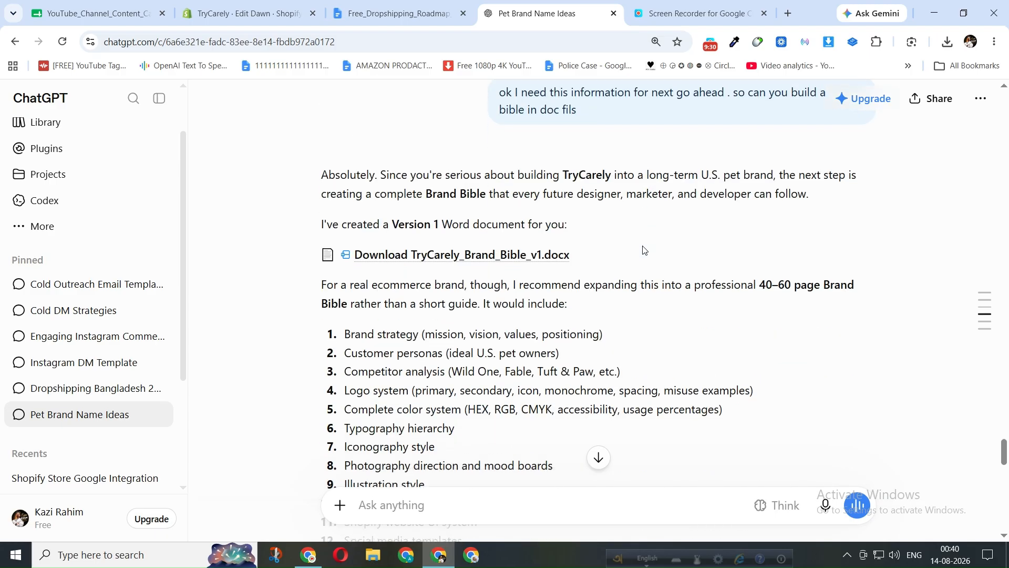
{"action": "scroll", "coordinate": [645, 250], "scroll_direction": "down", "scroll_amount": 7}
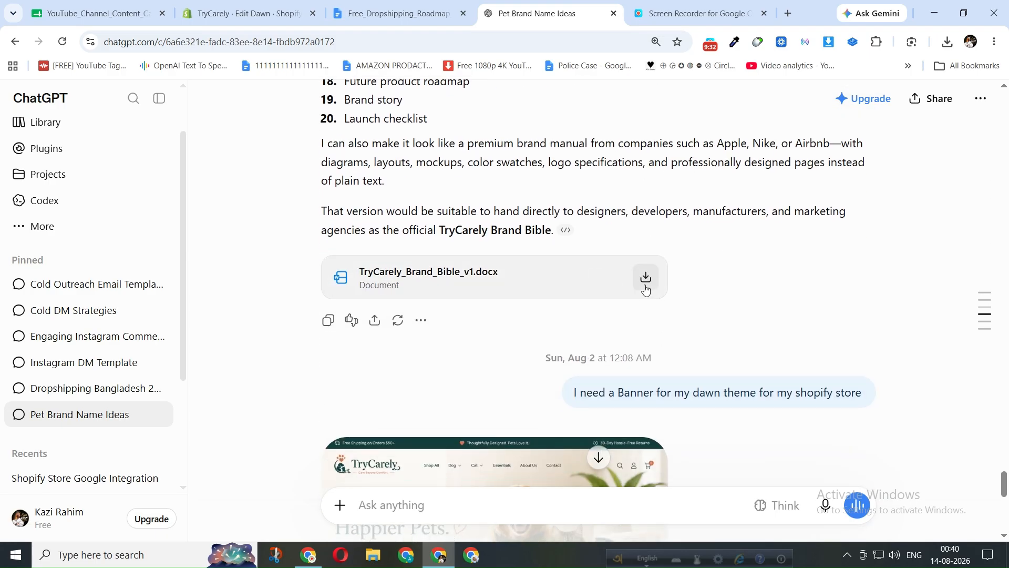
{"action": "left_click", "coordinate": [646, 280]}
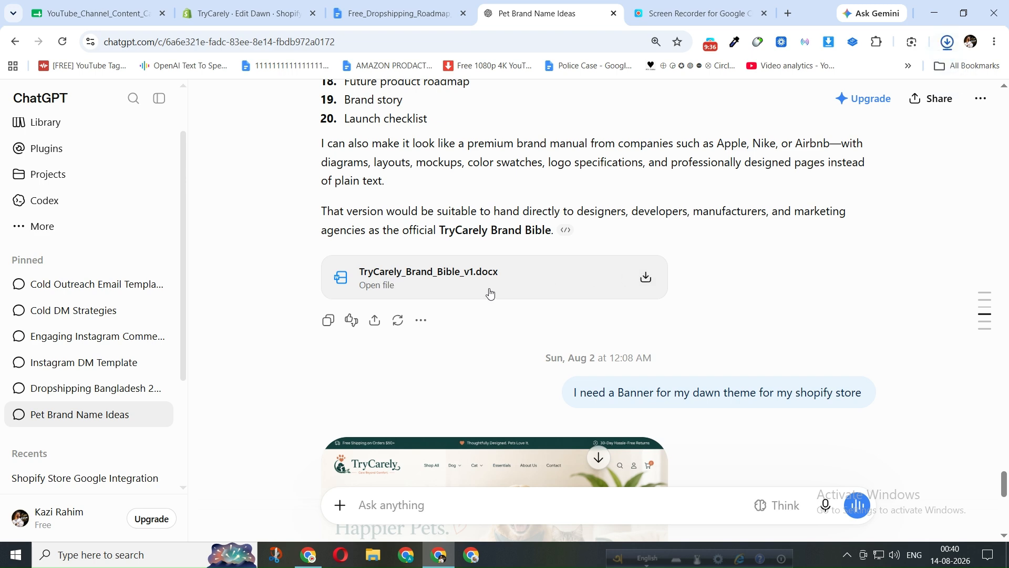
{"action": "scroll", "coordinate": [505, 273], "scroll_direction": "down", "scroll_amount": 1}
{"action": "scroll", "coordinate": [523, 274], "scroll_direction": "down", "scroll_amount": 9}
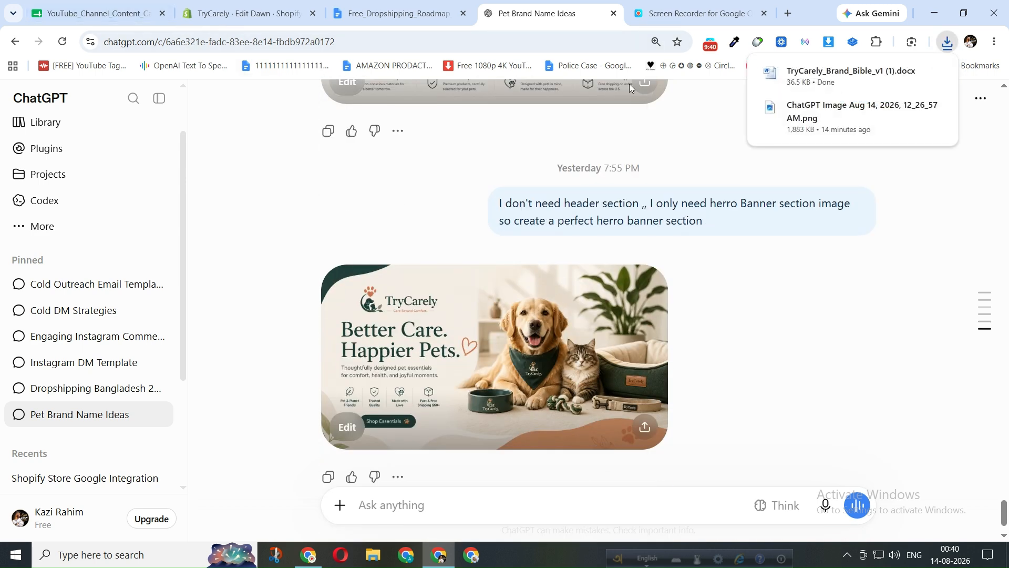
Step: Open a new Claude chat in a new browser tab and attach TryCarely_Brand_Bible_v1 (1).docx from the Downloads folder
{"action": "left_click", "coordinate": [787, 14]}
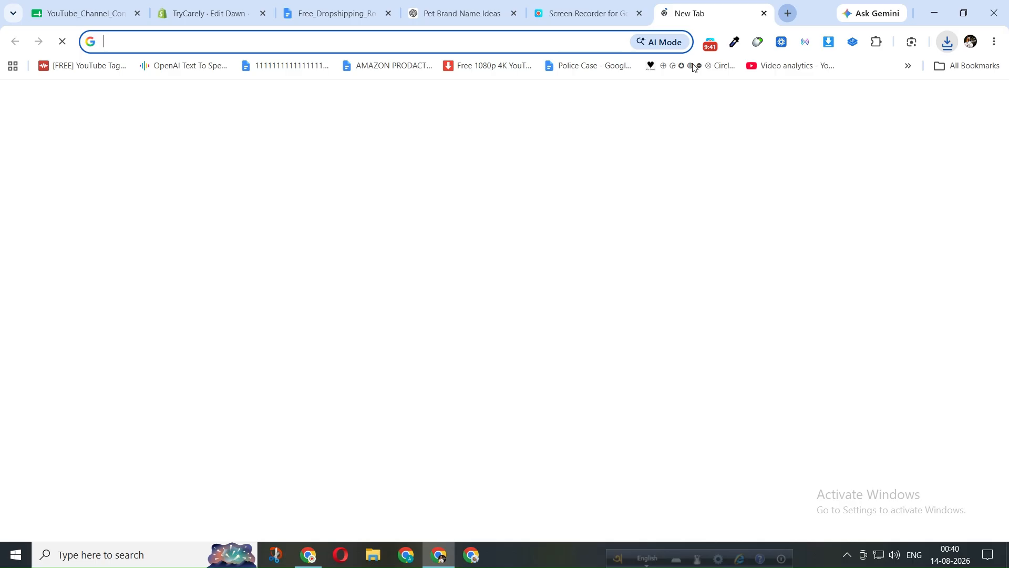
{"action": "left_click", "coordinate": [317, 337]}
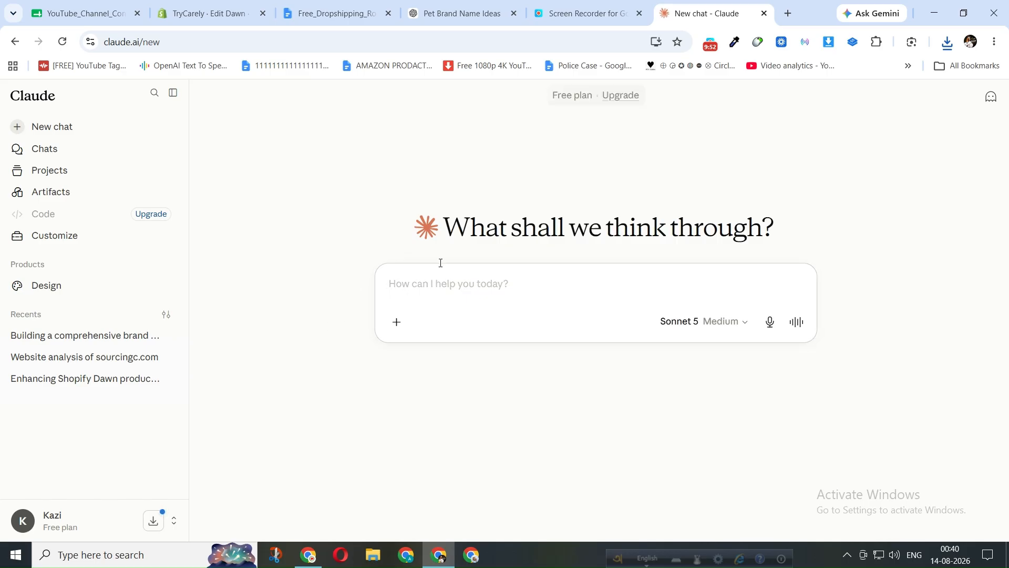
{"action": "left_click", "coordinate": [397, 323]}
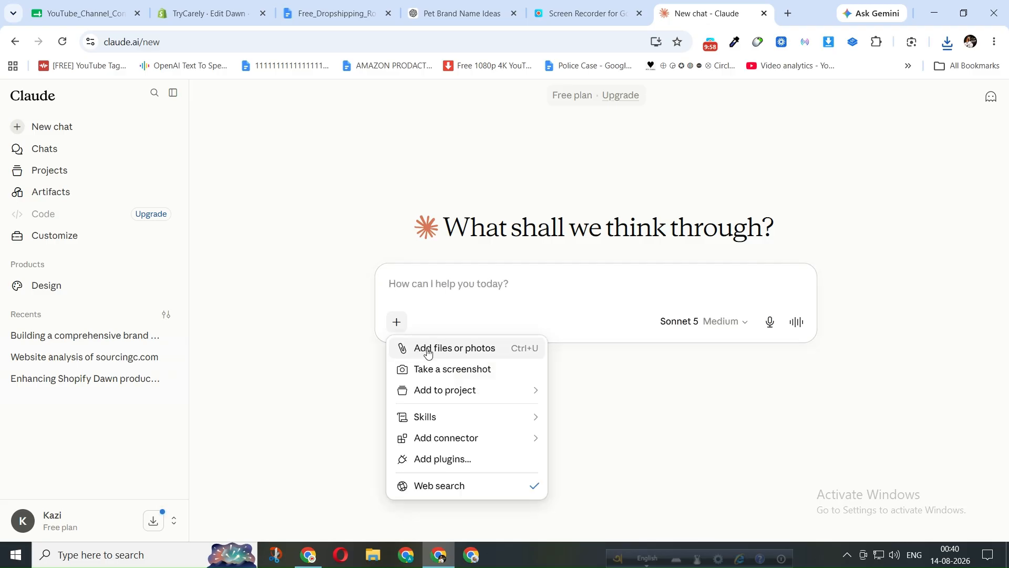
{"action": "left_click", "coordinate": [427, 348]}
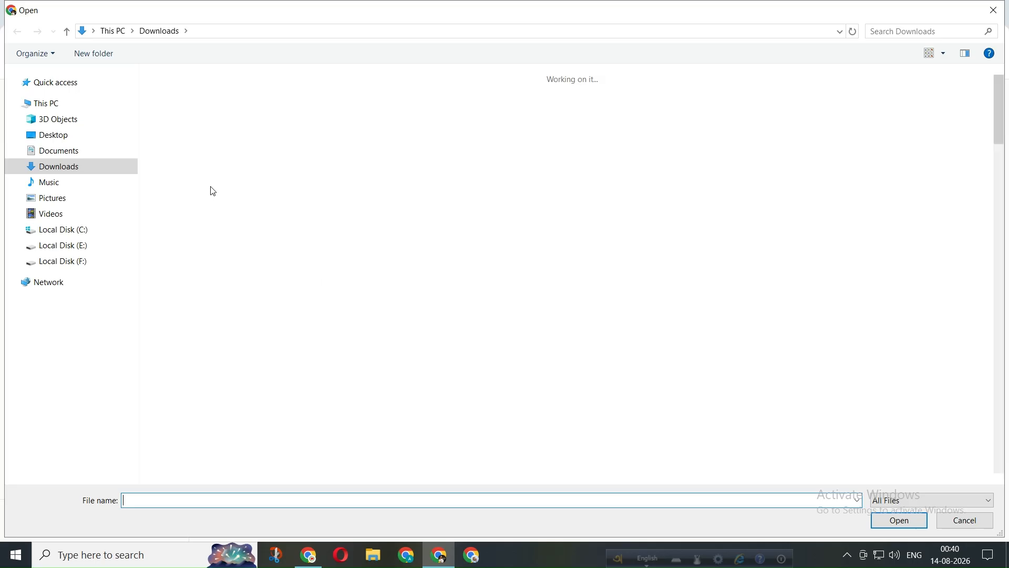
{"action": "left_click", "coordinate": [176, 125]}
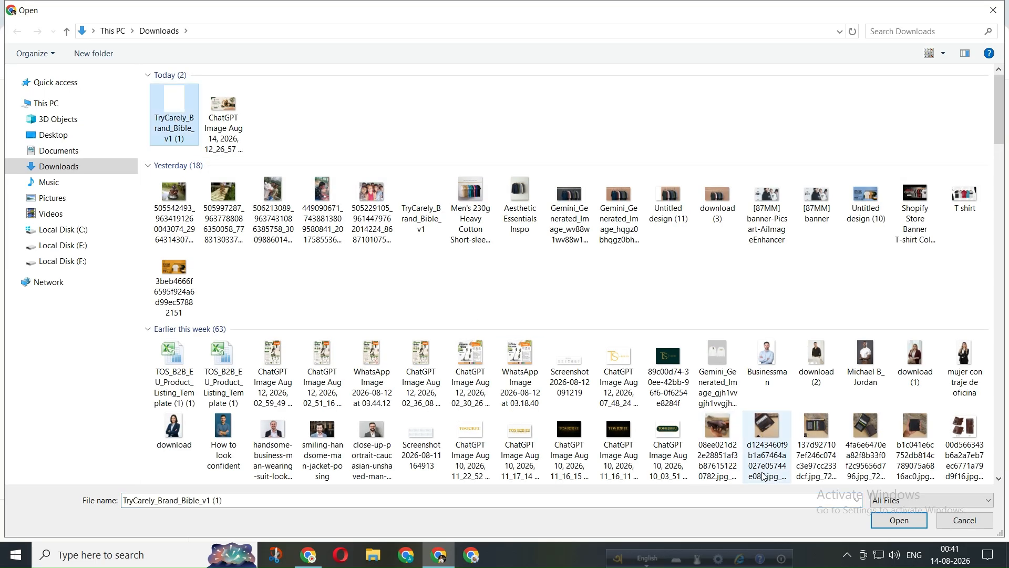
{"action": "left_click", "coordinate": [877, 523]}
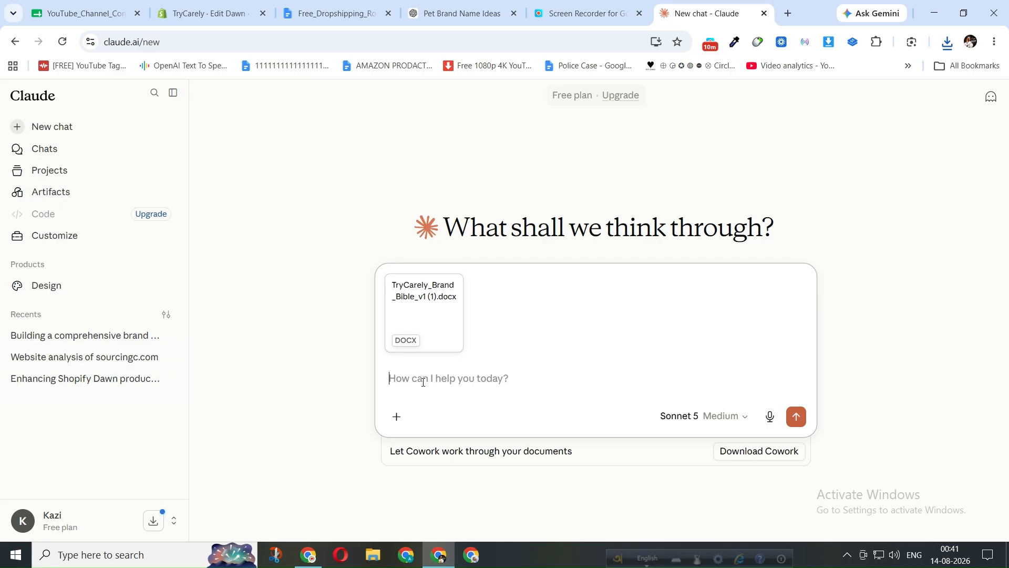
Step: Ask Claude to enlarge the attached brand bible in more detail and add SEO instructions for generating full SEO titles and descriptions
{"action": "type", "text": "agre"}
{"action": "key", "text": "BackSpace"}
{"action": "key", "text": "BackSpace"}
{"action": "key", "text": "BackSpace"}
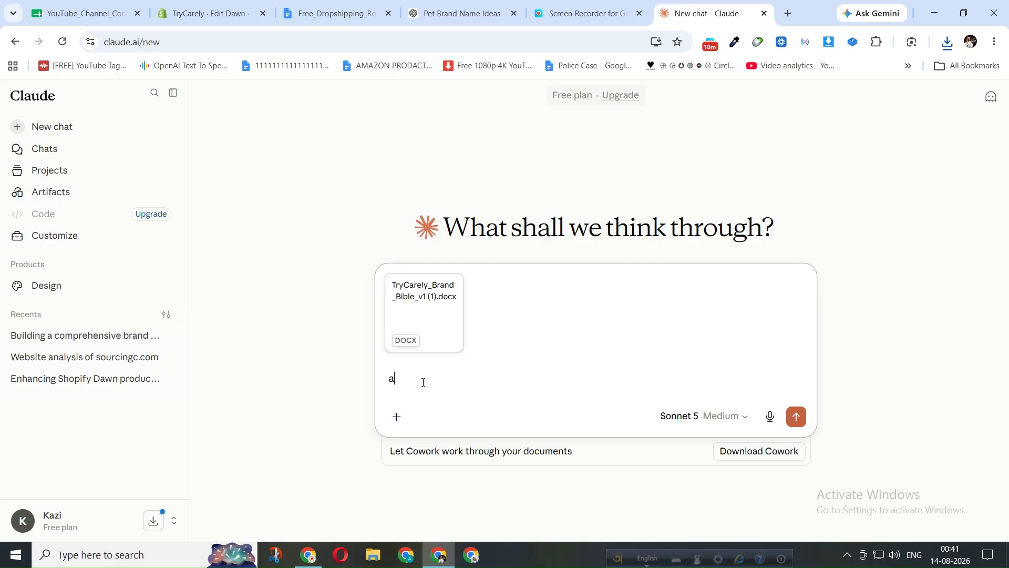
{"action": "key", "text": "BackSpace"}
{"action": "type", "text": "Enlarge this brand bible i need it in more details ,, I also need Seo instruction in this bible , so that I can generate seo title , description in full details"}
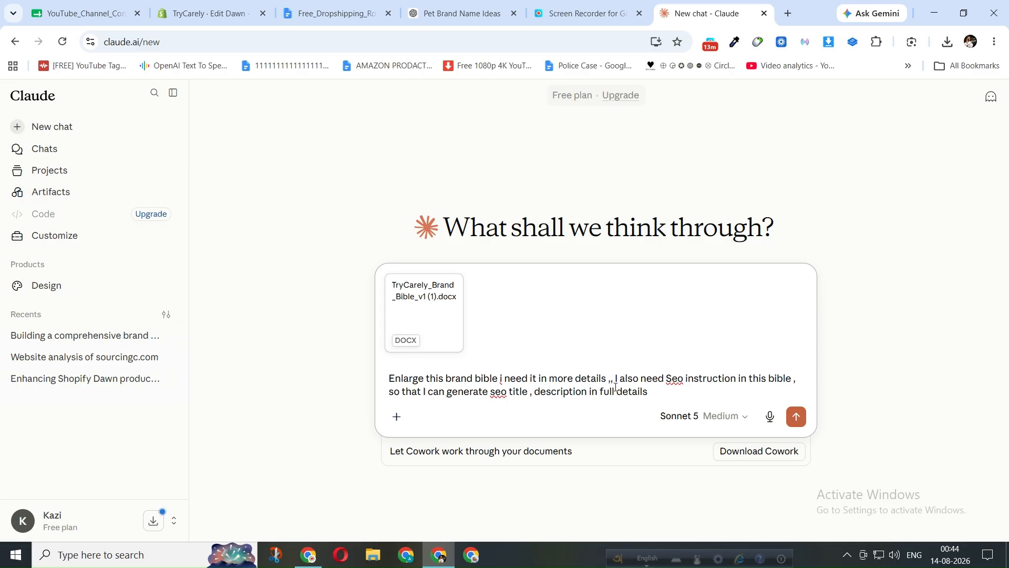
{"action": "left_click_drag", "start_coordinate": [667, 392], "coordinate": [390, 390]}
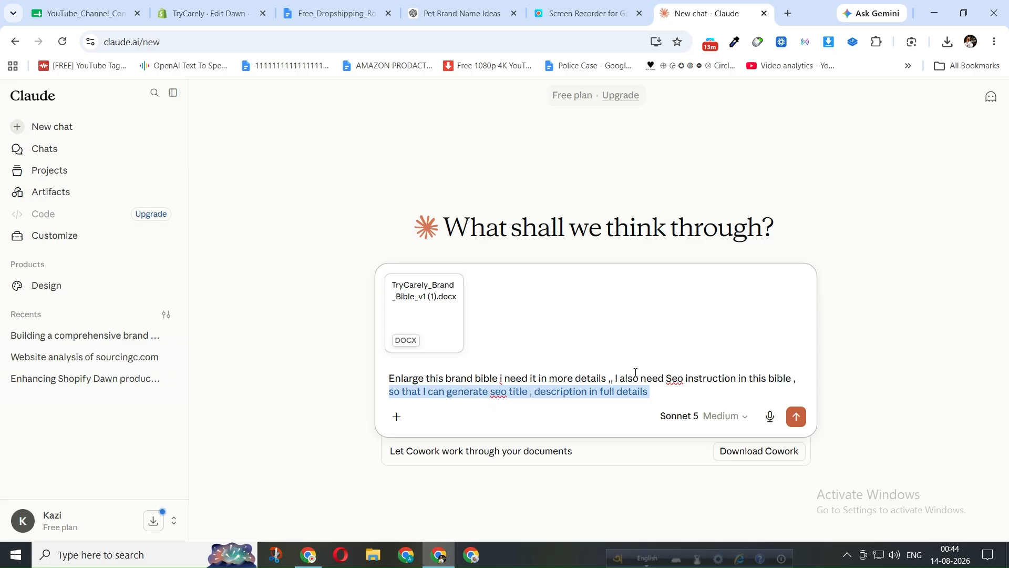
{"action": "left_click", "coordinate": [797, 419]}
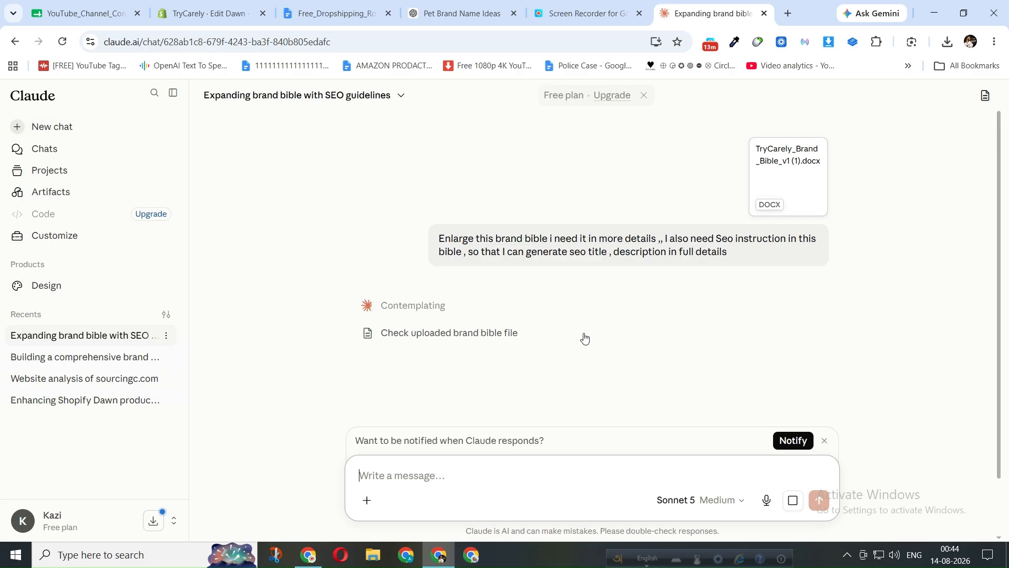
Step: Switch to the ChatGPT chat "Pet Brand Name Ideas" and send the prompt "Give me a home page layout design for this store"
{"action": "left_click", "coordinate": [449, 16]}
{"action": "scroll", "coordinate": [523, 298], "scroll_direction": "down", "scroll_amount": 1}
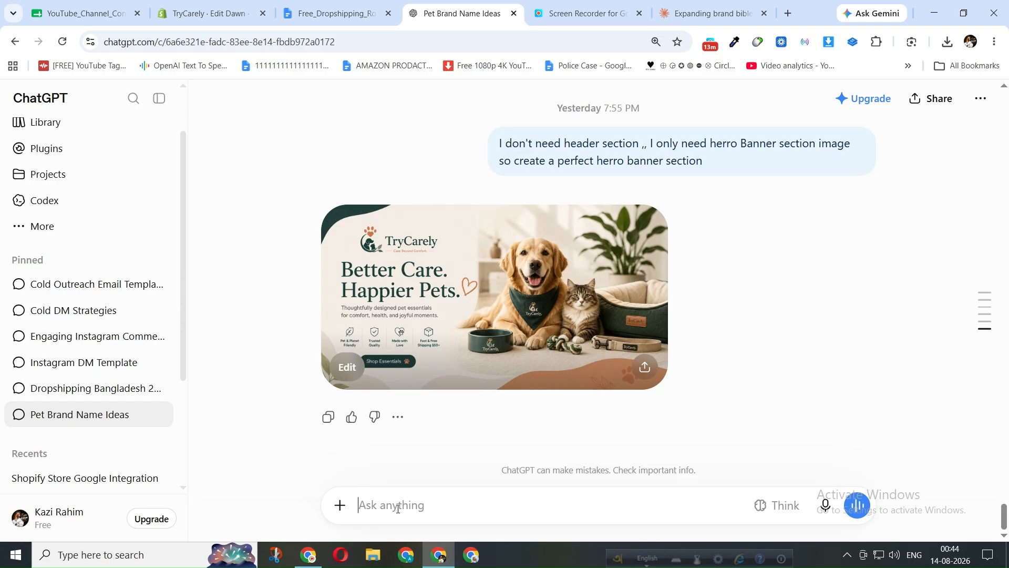
{"action": "type", "text": "Give me a a home"}
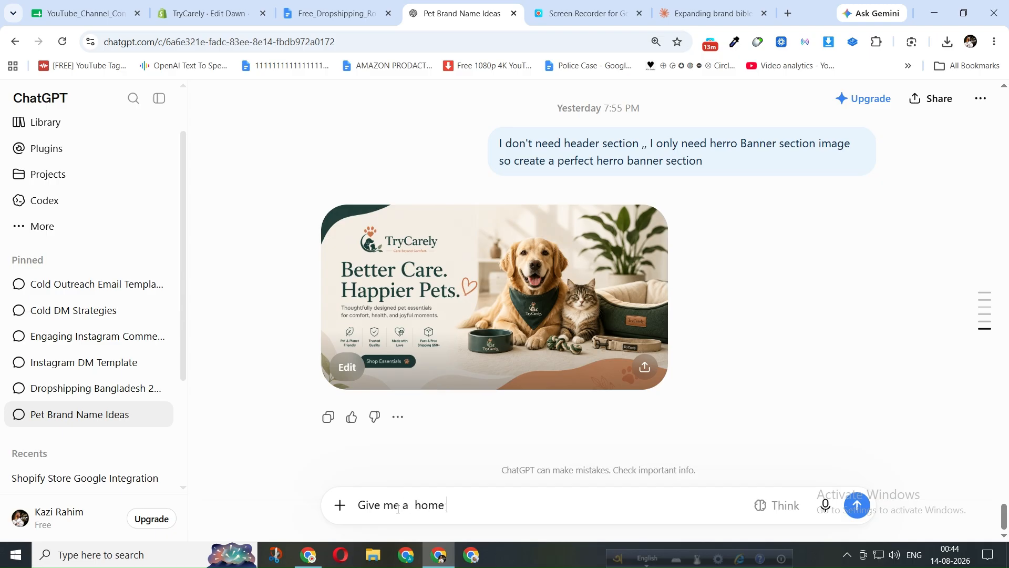
{"action": "type", "text": " page layout desing"}
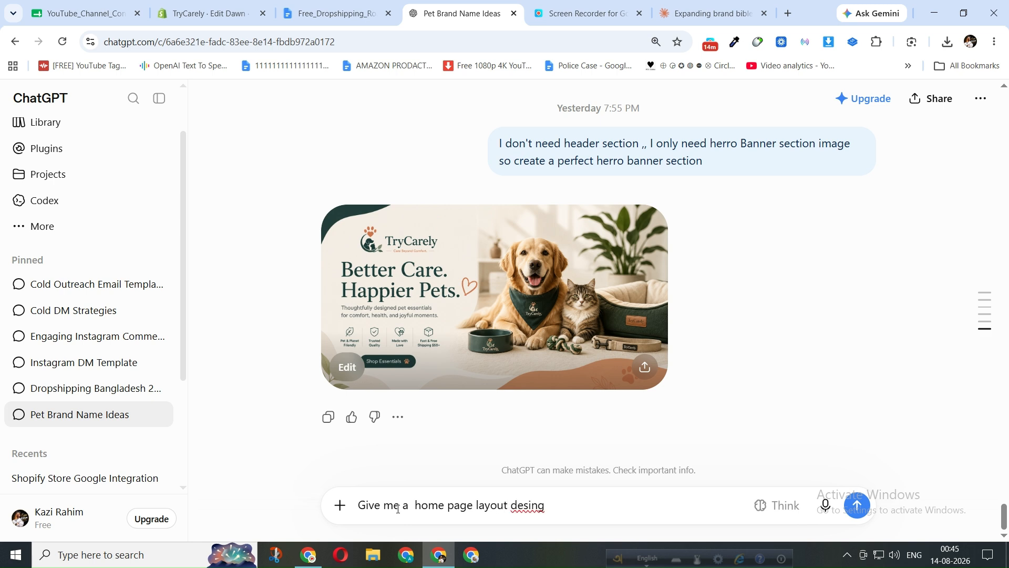
{"action": "key", "text": "BackSpace"}
{"action": "key", "text": "BackSpace"}
{"action": "key", "text": "BackSpace"}
{"action": "type", "text": "gn"}
{"action": "type", "text": "for this sote"}
{"action": "key", "text": "BackSpace"}
{"action": "key", "text": "BackSpace"}
{"action": "key", "text": "BackSpace"}
{"action": "type", "text": "tore"}
{"action": "key", "text": "Return"}
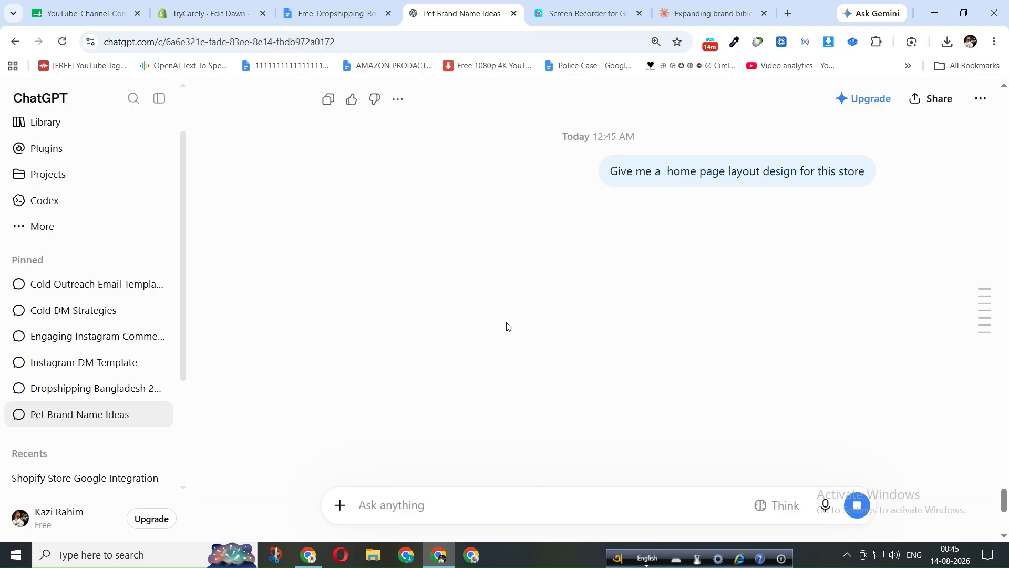
Step: Check the progress of Claude's expanded brand bible reply and of the home page design in ChatGPT
{"action": "left_click", "coordinate": [687, 8]}
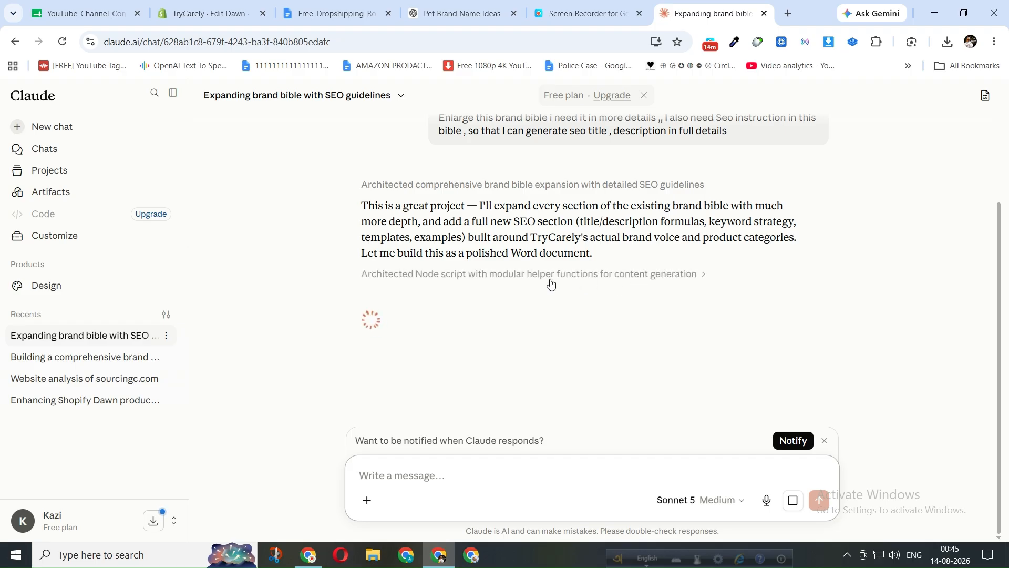
{"action": "scroll", "coordinate": [587, 315], "scroll_direction": "up", "scroll_amount": 3}
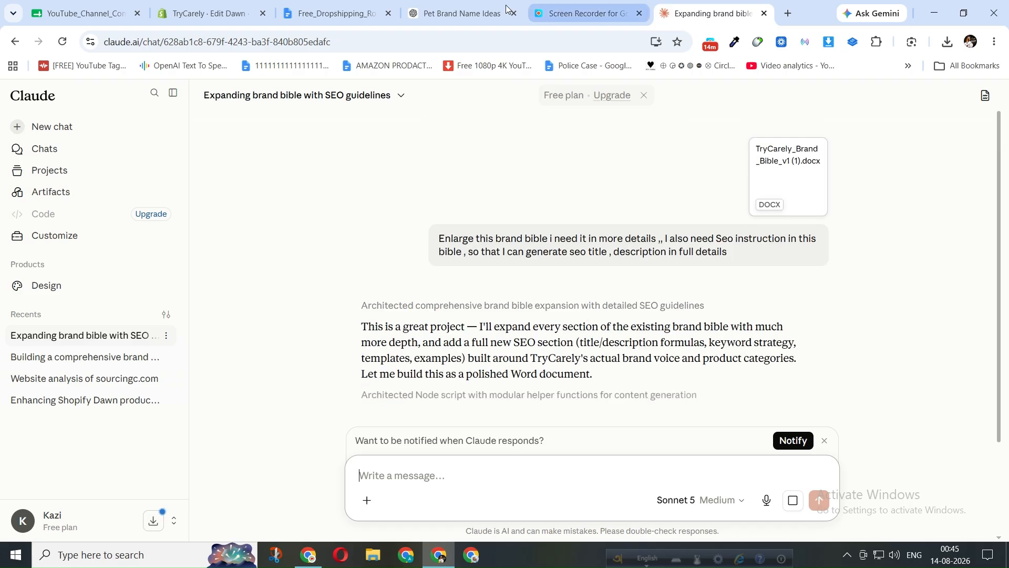
{"action": "left_click", "coordinate": [457, 14]}
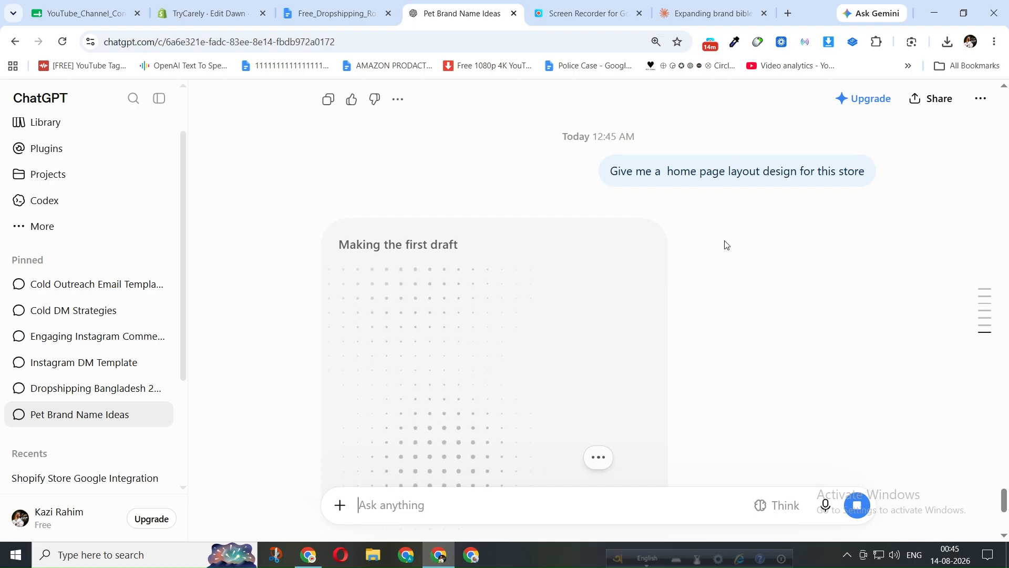
{"action": "left_click", "coordinate": [704, 20]}
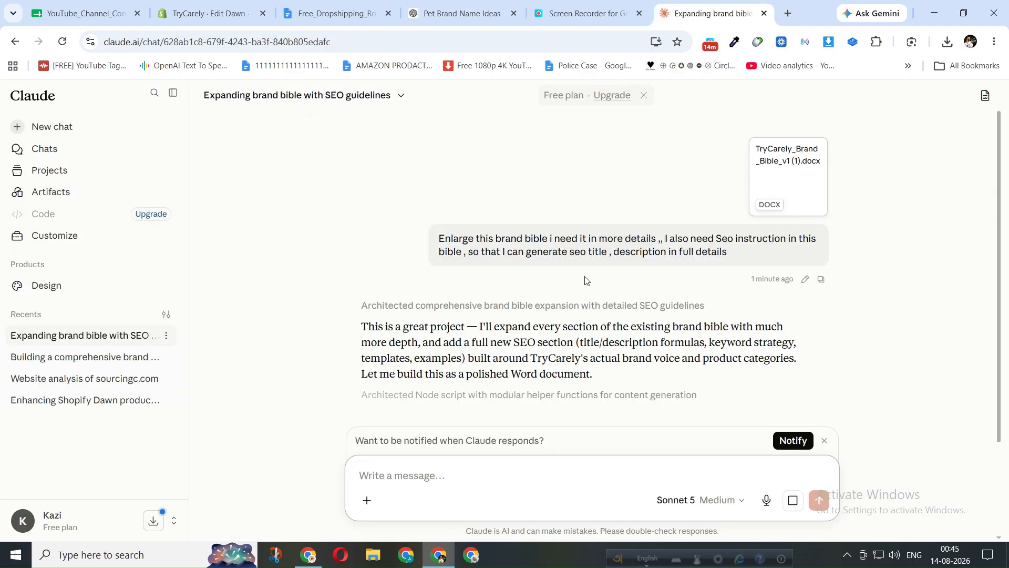
{"action": "scroll", "coordinate": [585, 281], "scroll_direction": "down", "scroll_amount": 1}
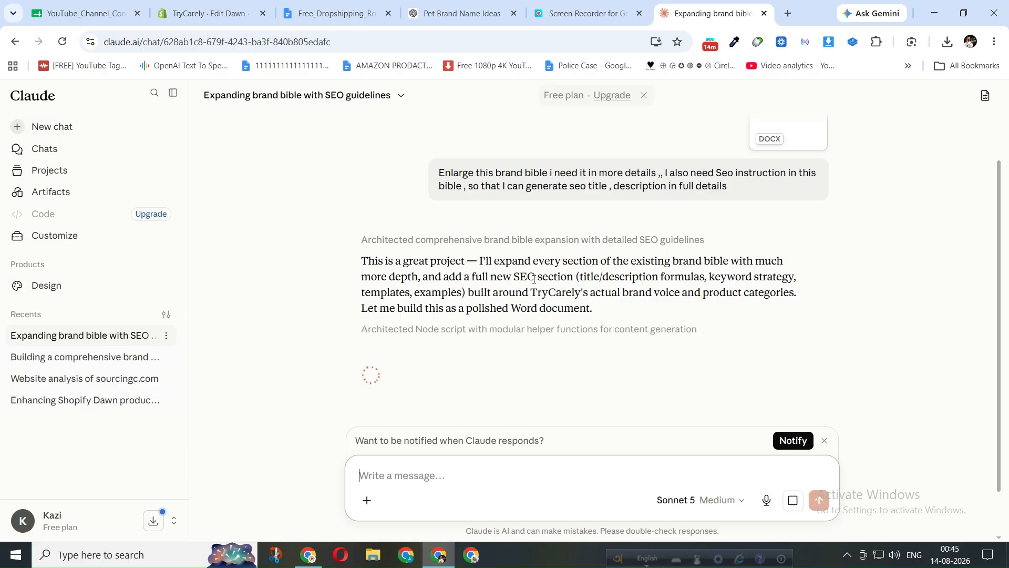
{"action": "scroll", "coordinate": [499, 184], "scroll_direction": "down", "scroll_amount": 1}
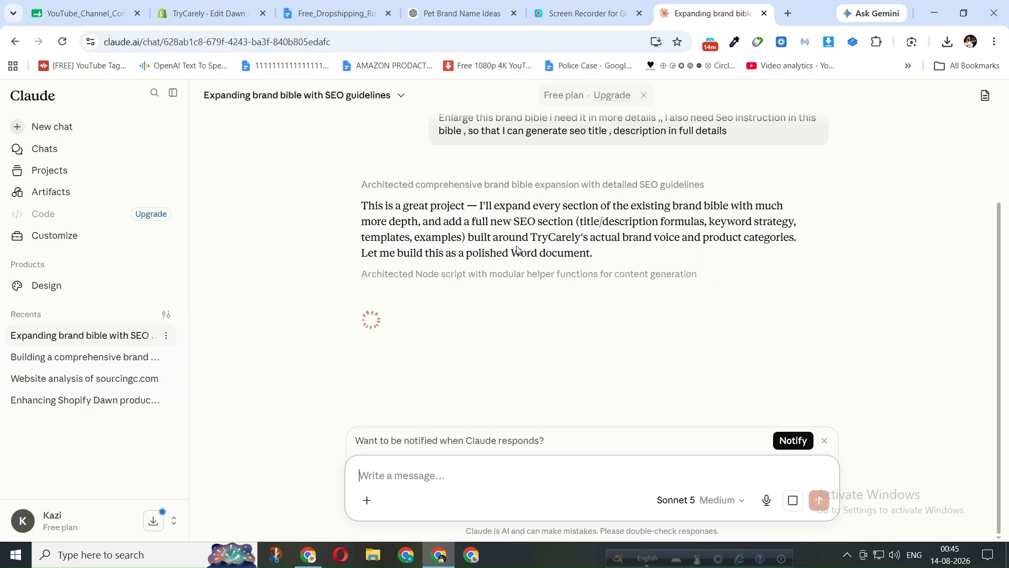
Step: Open the generated TryCarely home page layout image in the ChatGPT chat, download it and close the image viewer
{"action": "left_click", "coordinate": [460, 13]}
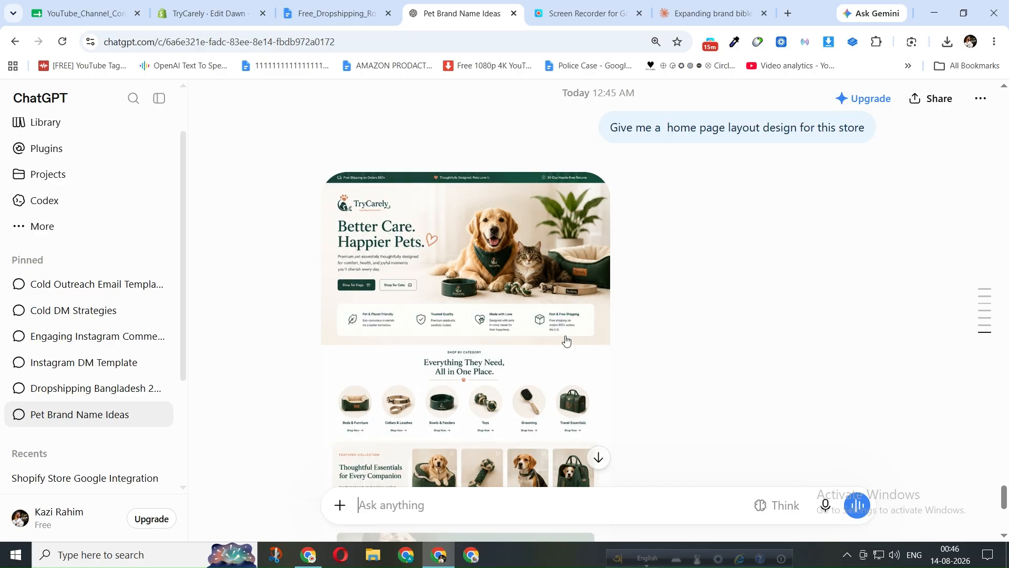
{"action": "scroll", "coordinate": [612, 330], "scroll_direction": "up", "scroll_amount": 1}
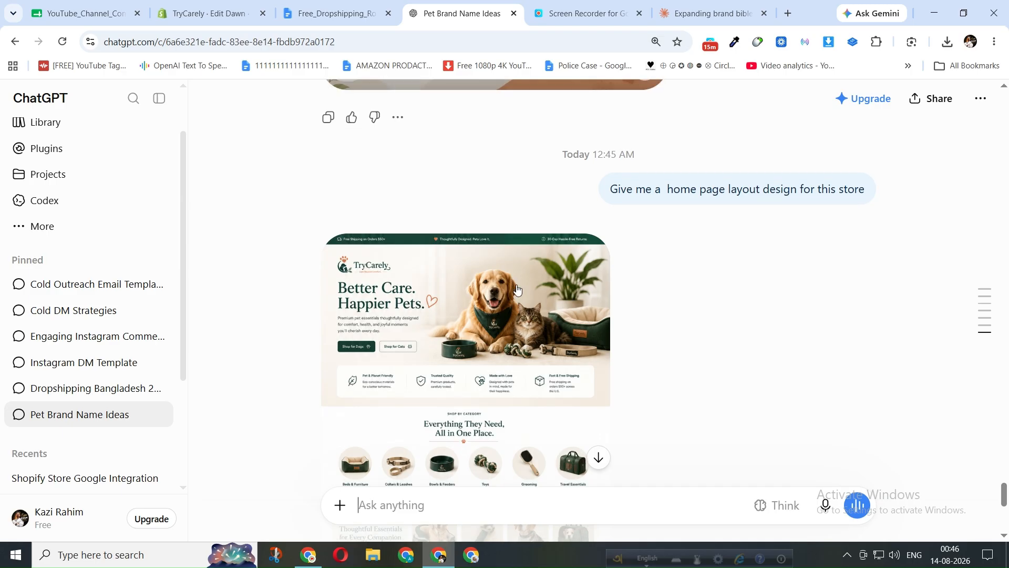
{"action": "scroll", "coordinate": [517, 289], "scroll_direction": "down", "scroll_amount": 1}
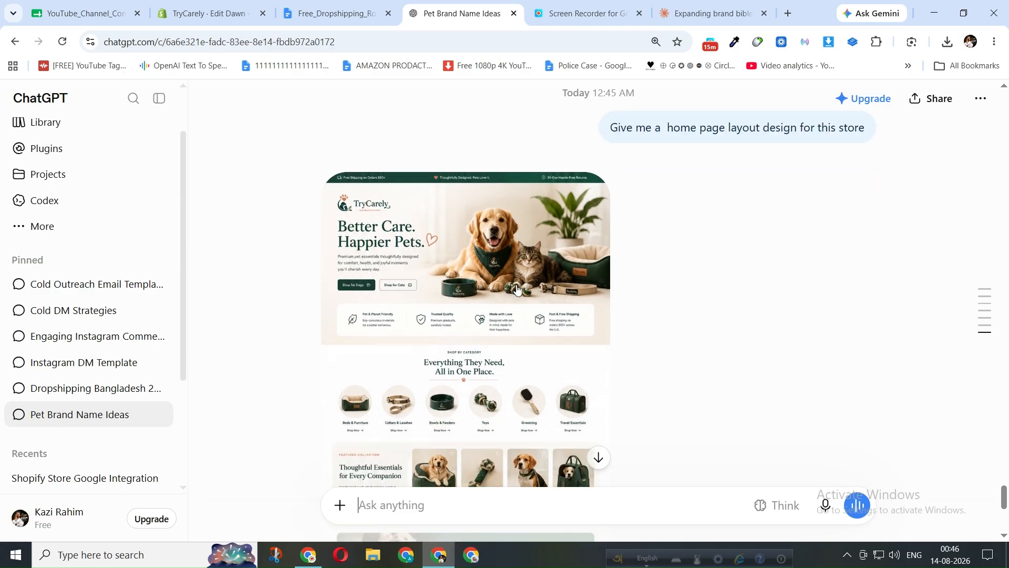
{"action": "scroll", "coordinate": [516, 289], "scroll_direction": "down", "scroll_amount": 1}
{"action": "scroll", "coordinate": [468, 254], "scroll_direction": "up", "scroll_amount": 1}
{"action": "scroll", "coordinate": [505, 265], "scroll_direction": "down", "scroll_amount": 1}
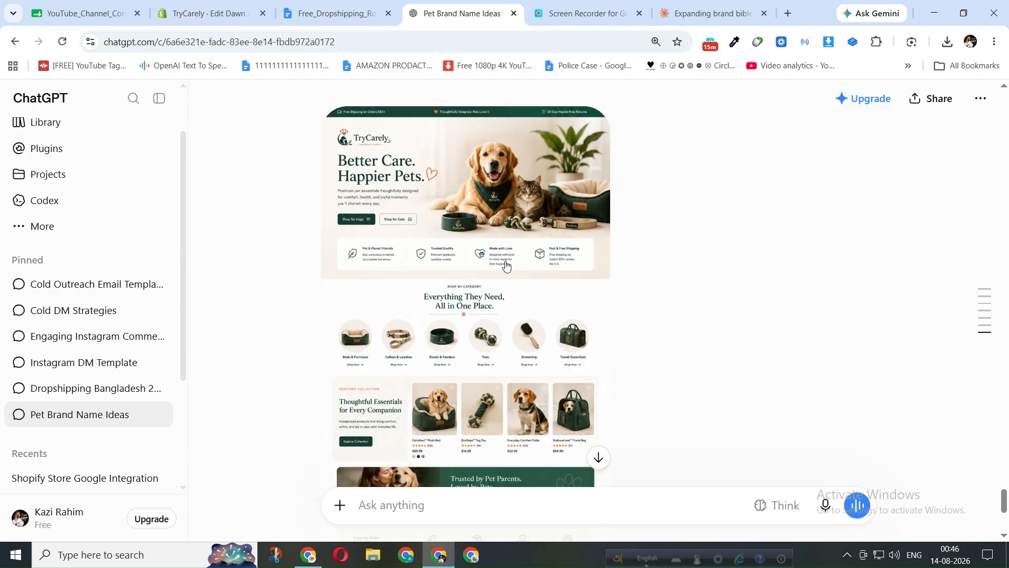
{"action": "left_click", "coordinate": [505, 265]}
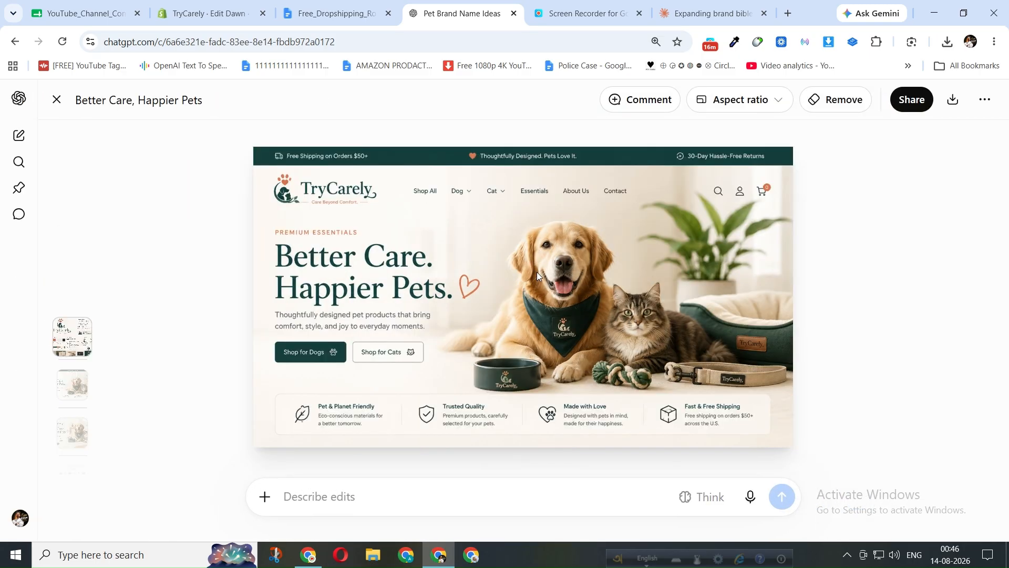
{"action": "scroll", "coordinate": [537, 272], "scroll_direction": "down", "scroll_amount": 2}
{"action": "scroll", "coordinate": [538, 272], "scroll_direction": "down", "scroll_amount": 1}
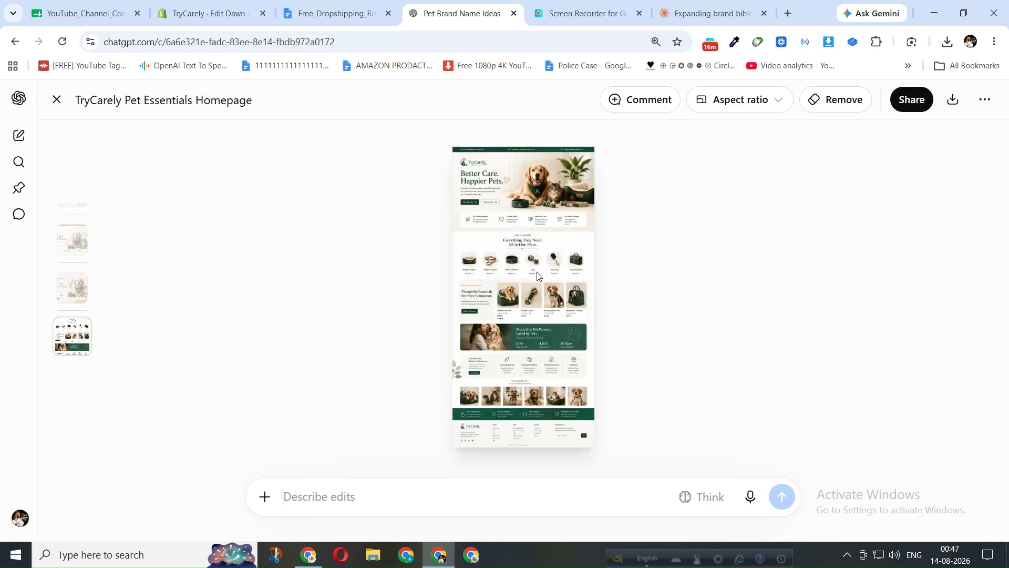
{"action": "left_click", "coordinate": [947, 109]}
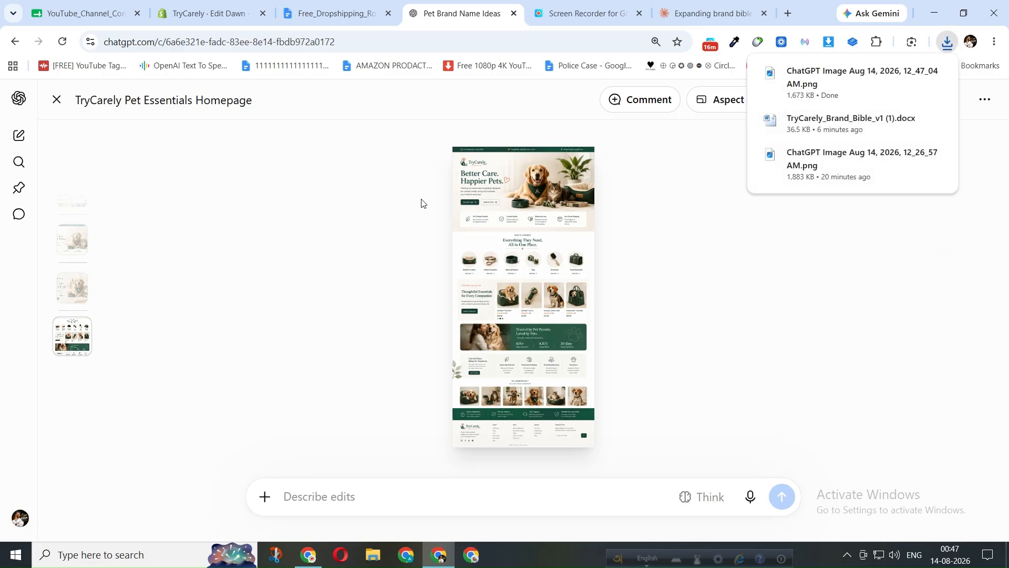
{"action": "left_click", "coordinate": [57, 99]}
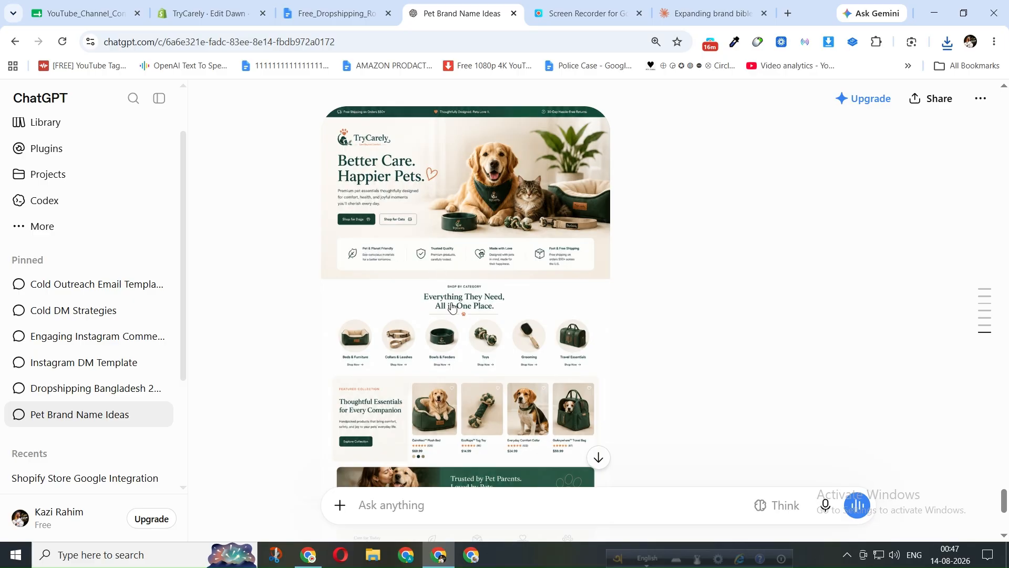
Step: Compare the sections of the generated home page layout with the Dawn home page in the Shopify theme editor
{"action": "scroll", "coordinate": [521, 315], "scroll_direction": "down", "scroll_amount": 3}
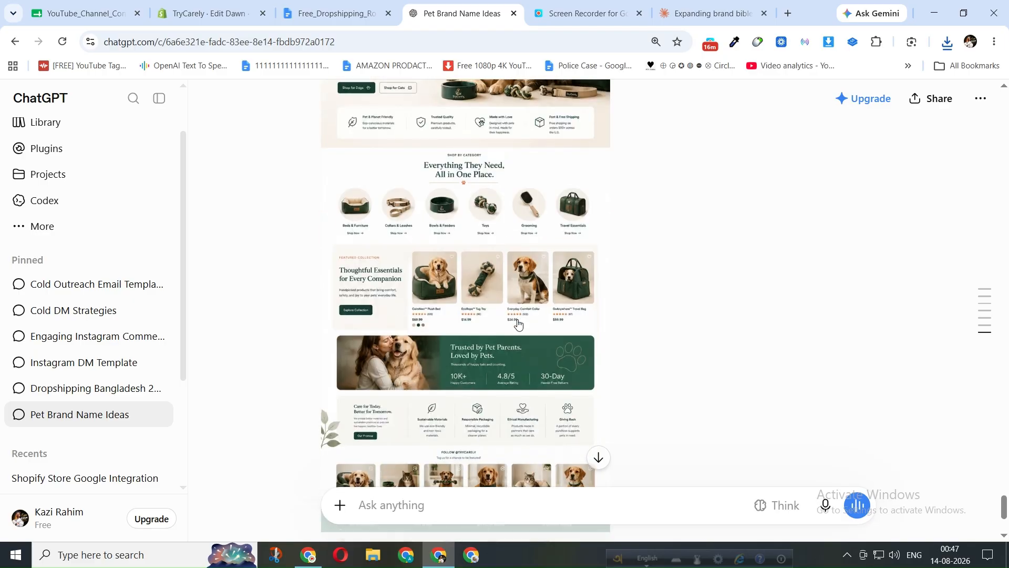
{"action": "scroll", "coordinate": [517, 323], "scroll_direction": "down", "scroll_amount": 4}
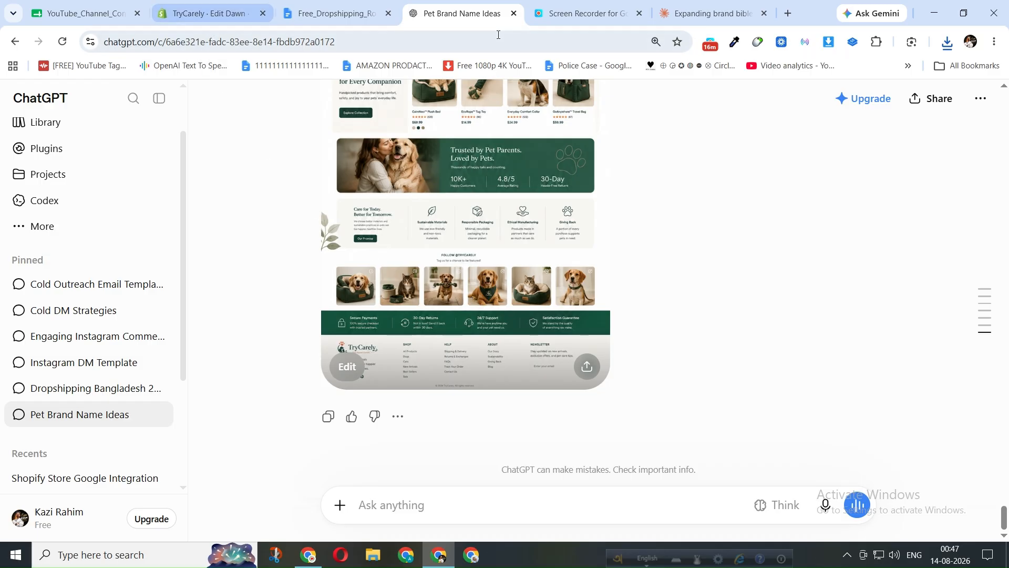
{"action": "left_click", "coordinate": [215, 13]}
{"action": "scroll", "coordinate": [394, 279], "scroll_direction": "down", "scroll_amount": 8}
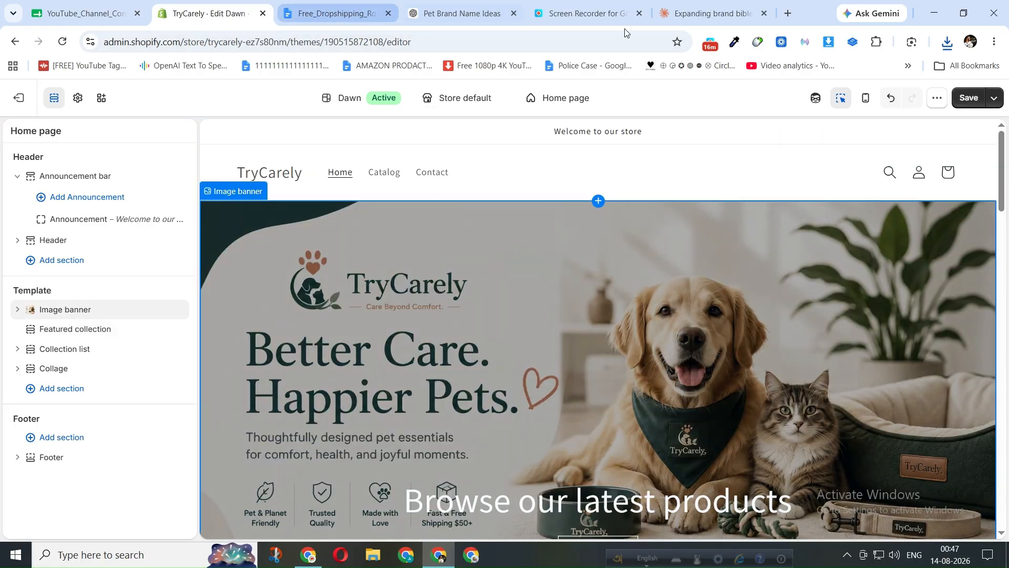
{"action": "left_click", "coordinate": [457, 13]}
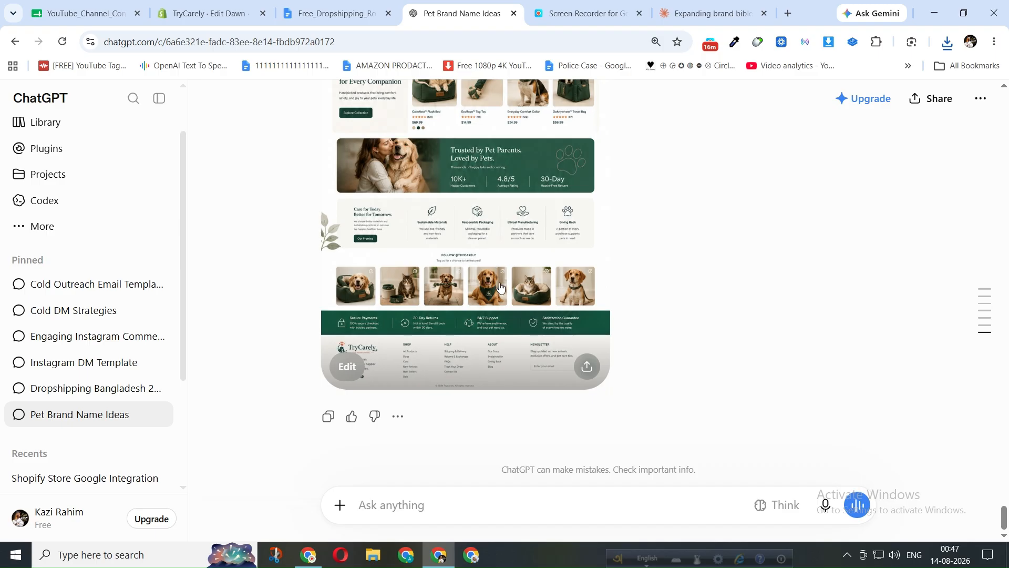
{"action": "scroll", "coordinate": [492, 319], "scroll_direction": "up", "scroll_amount": 4}
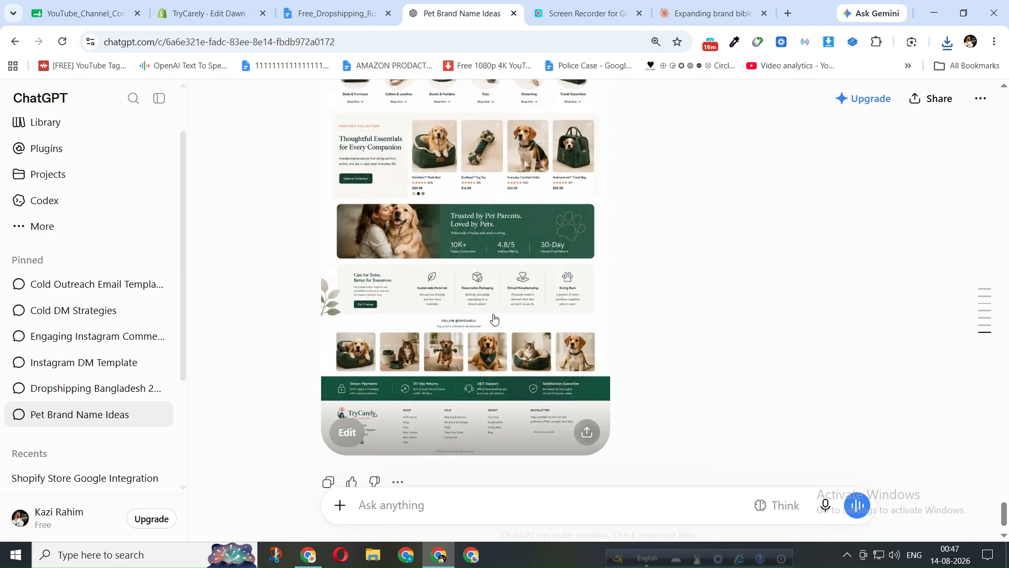
{"action": "scroll", "coordinate": [490, 263], "scroll_direction": "up", "scroll_amount": 1}
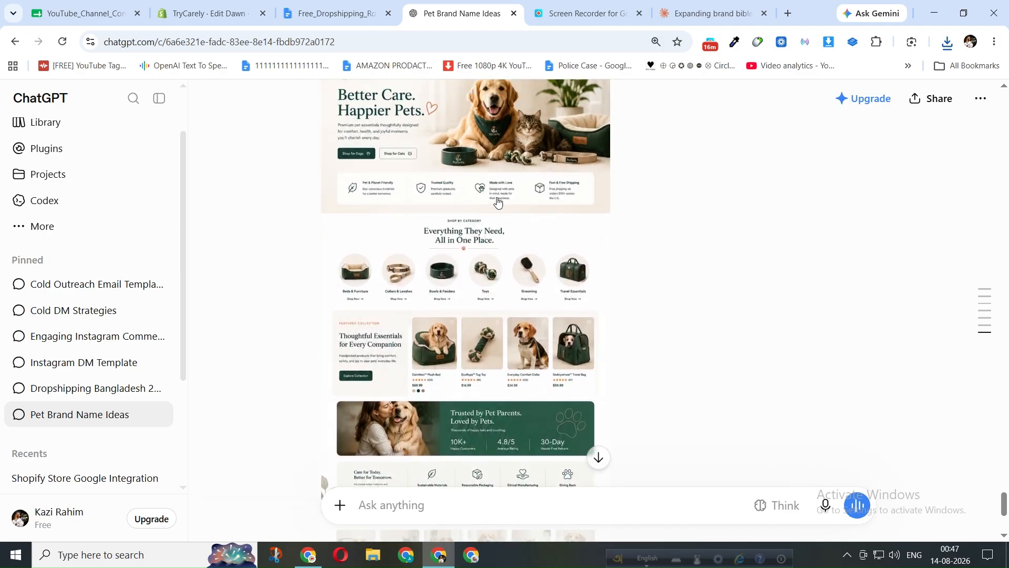
{"action": "scroll", "coordinate": [498, 204], "scroll_direction": "up", "scroll_amount": 2}
{"action": "scroll", "coordinate": [498, 204], "scroll_direction": "down", "scroll_amount": 5}
{"action": "scroll", "coordinate": [499, 204], "scroll_direction": "down", "scroll_amount": 3}
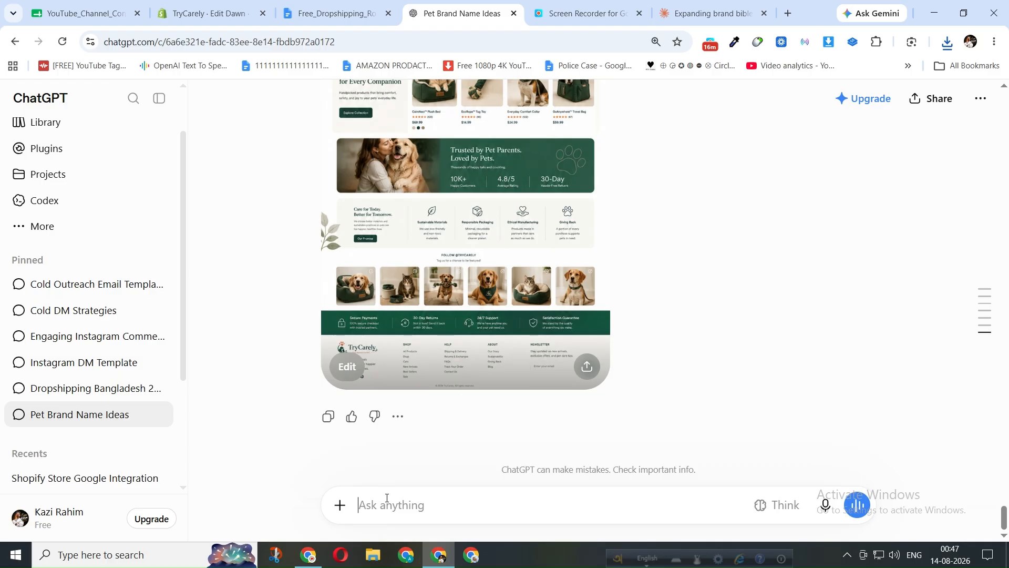
Step: Ask ChatGPT for instructions on which Shopify Dawn theme sections can be used for the home layout
{"action": "type", "text": "I am using s"}
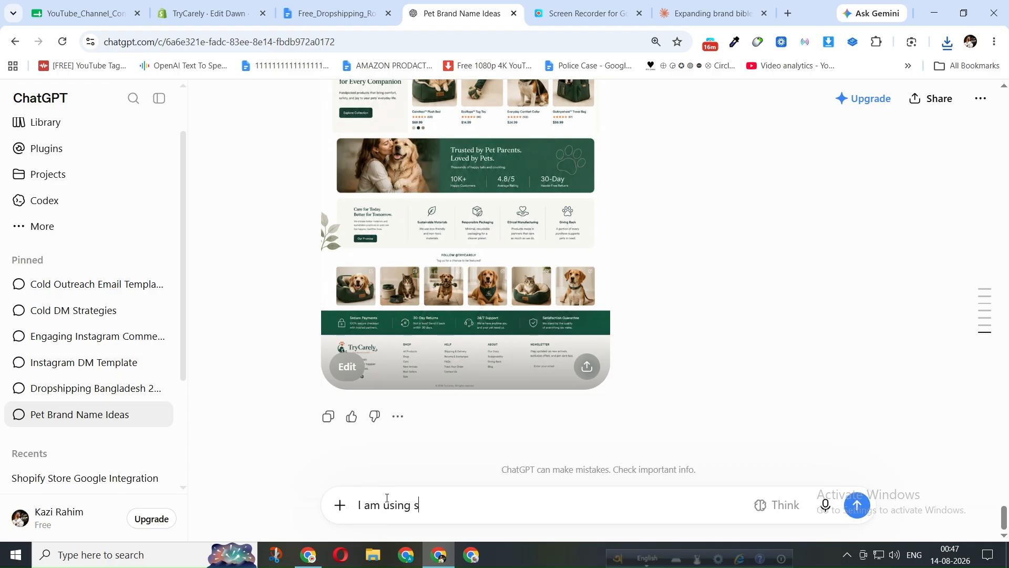
{"action": "type", "text": "hop"}
{"action": "type", "text": "ify dawn th"}
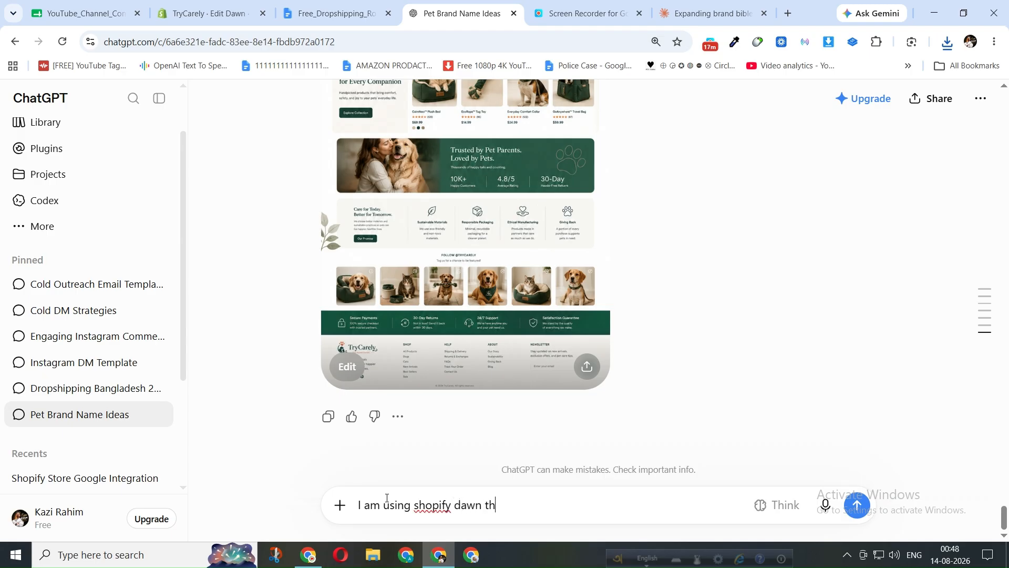
{"action": "type", "text": "eme so give me instructi"}
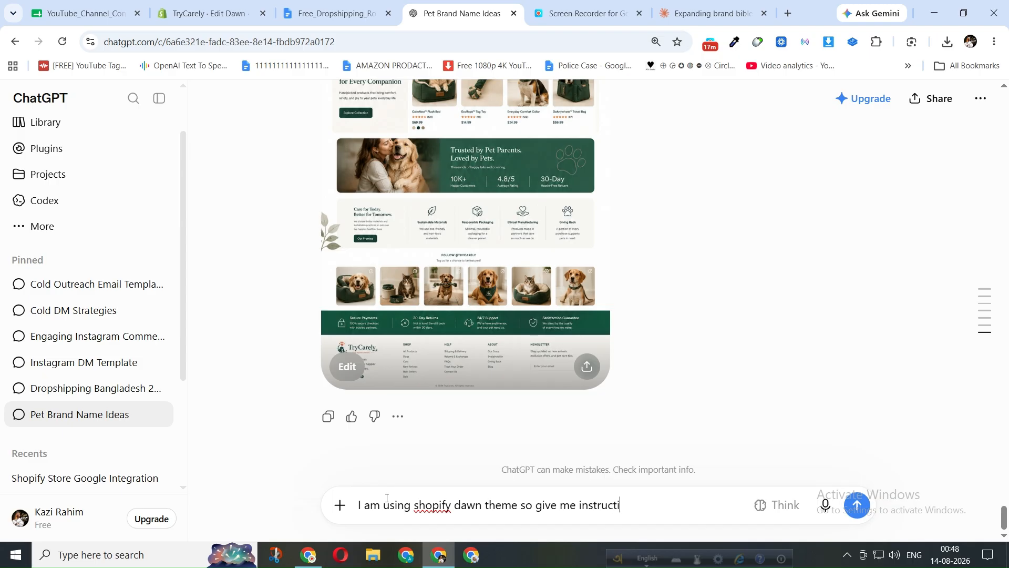
{"action": "type", "text": "on whi"}
{"action": "type", "text": "ch section i can "}
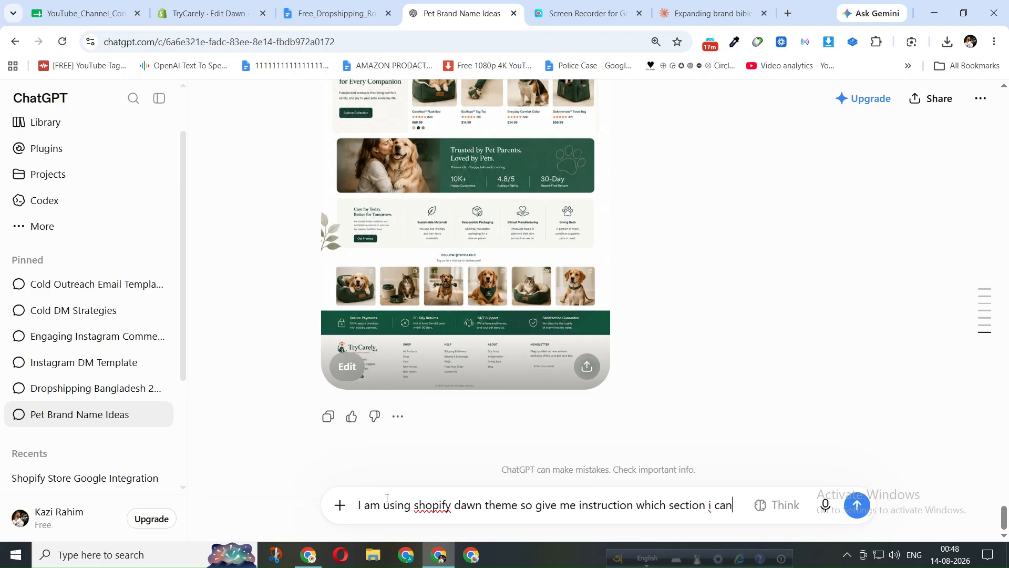
{"action": "type", "text": "y"}
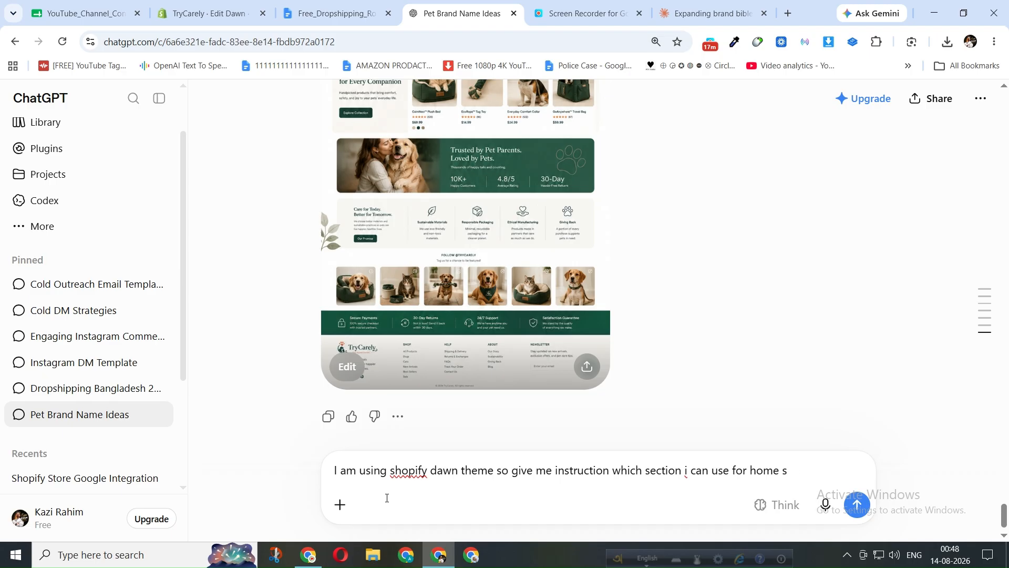
{"action": "type", "text": "lay"}
{"action": "type", "text": "out ,,"}
{"action": "key", "text": "Return"}
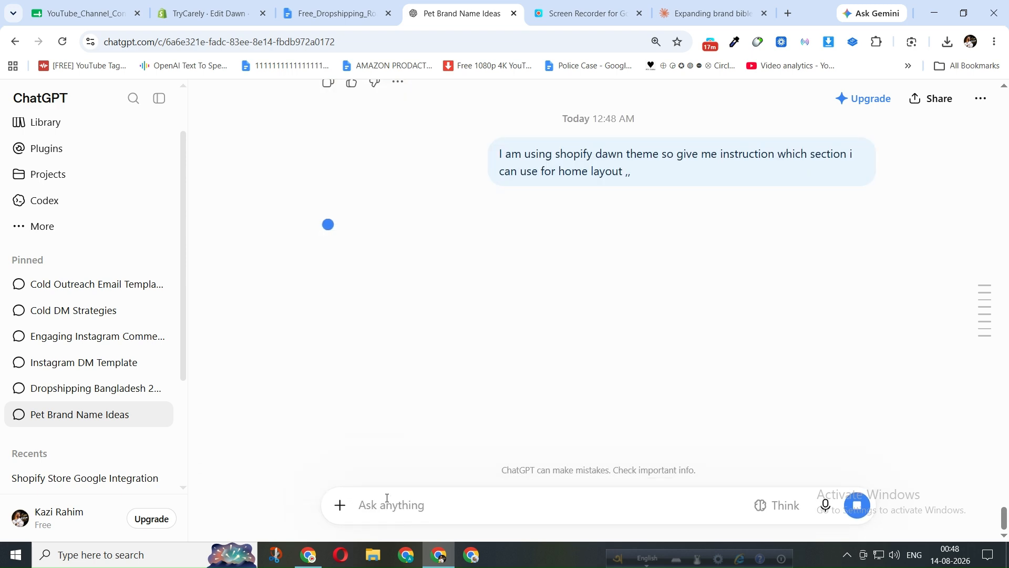
Step: Examine the generated TryCarely home page layout in the ChatGPT chat, from the hero banner through the category, featured collection, trust and footer sections
{"action": "scroll", "coordinate": [563, 329], "scroll_direction": "up", "scroll_amount": 6}
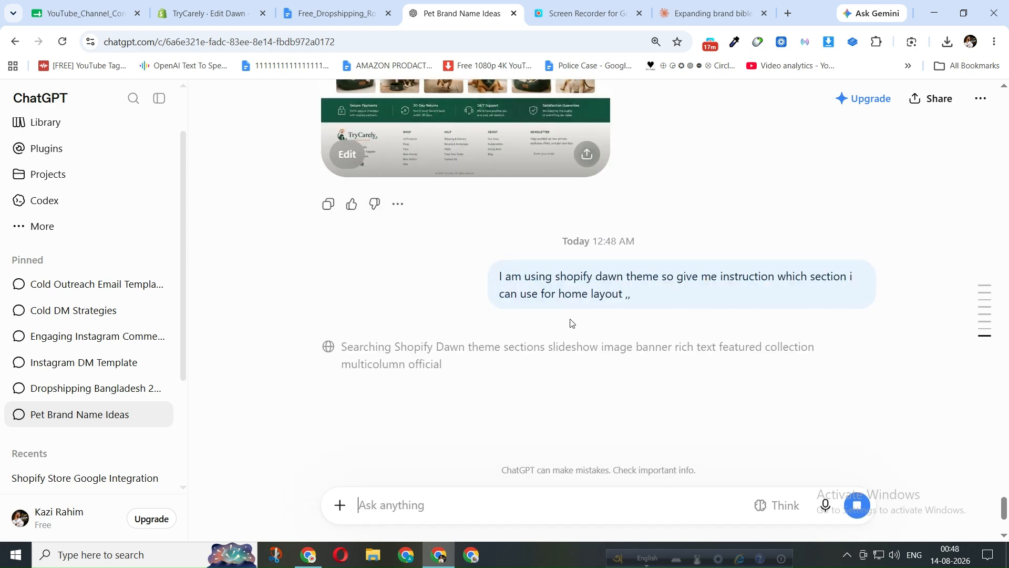
{"action": "scroll", "coordinate": [524, 276], "scroll_direction": "up", "scroll_amount": 5}
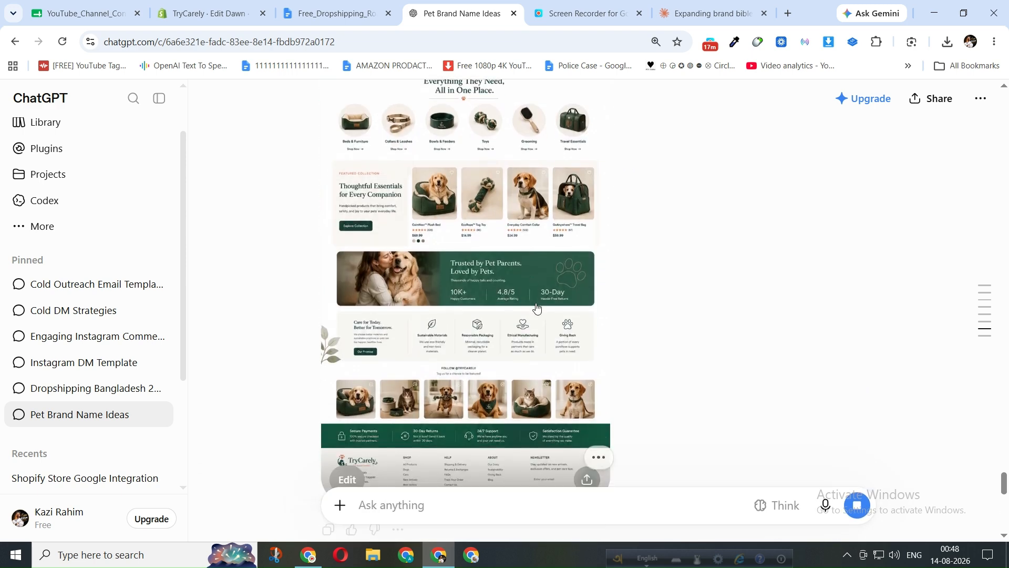
{"action": "scroll", "coordinate": [526, 288], "scroll_direction": "up", "scroll_amount": 1}
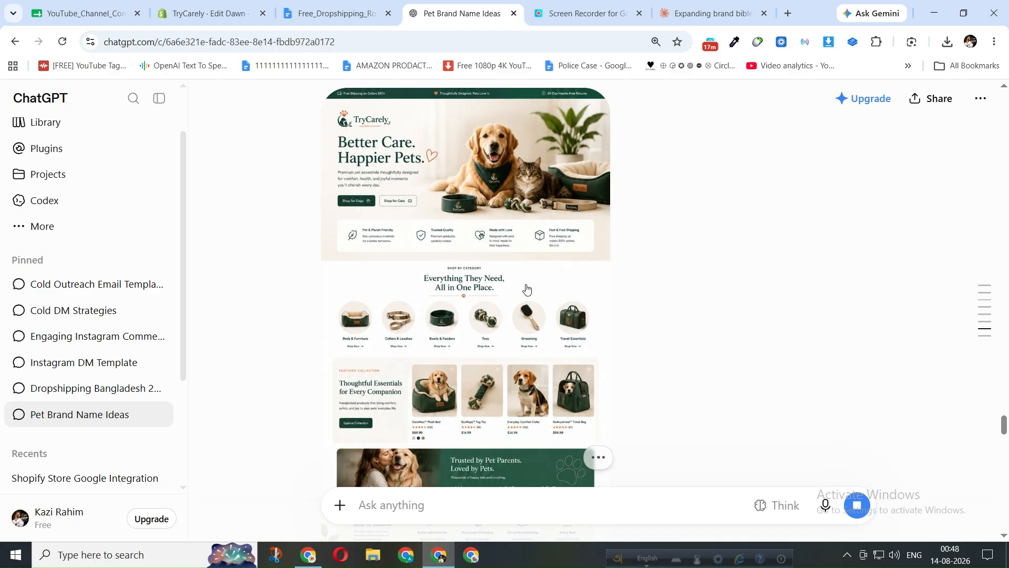
{"action": "scroll", "coordinate": [523, 285], "scroll_direction": "down", "scroll_amount": 1}
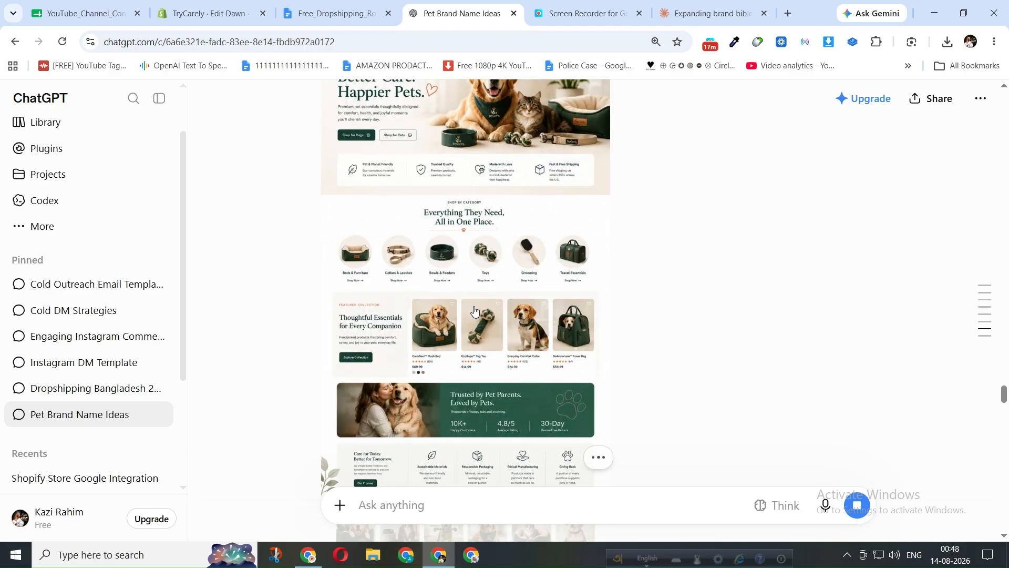
{"action": "scroll", "coordinate": [473, 310], "scroll_direction": "down", "scroll_amount": 1}
{"action": "scroll", "coordinate": [488, 325], "scroll_direction": "down", "scroll_amount": 2}
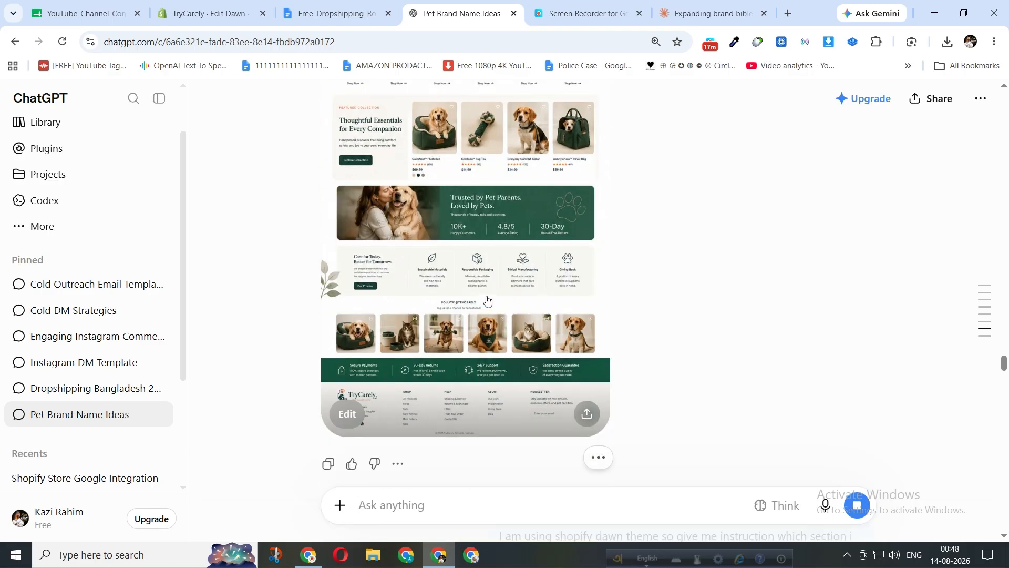
{"action": "scroll", "coordinate": [452, 305], "scroll_direction": "down", "scroll_amount": 1}
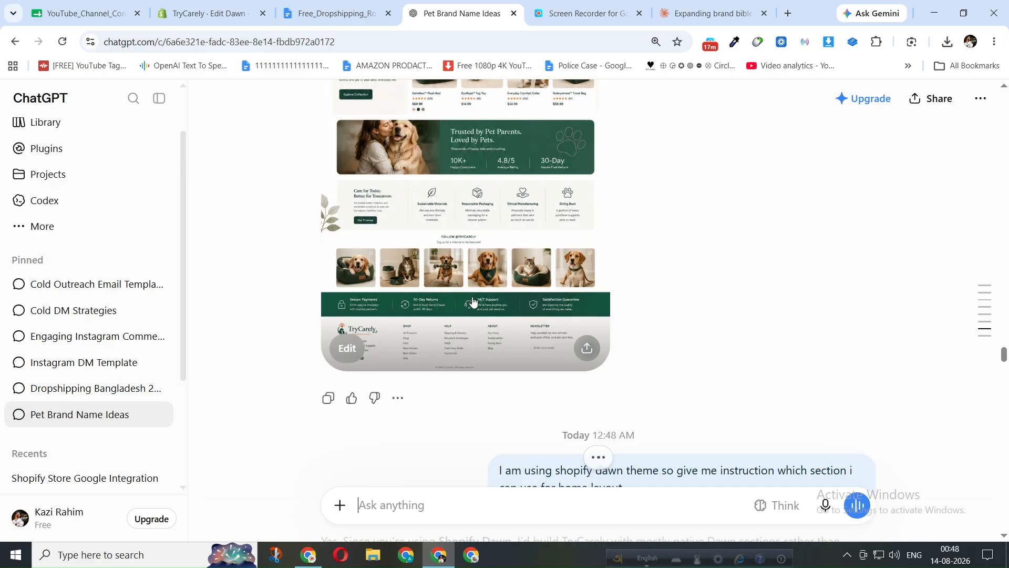
{"action": "scroll", "coordinate": [521, 308], "scroll_direction": "down", "scroll_amount": 1}
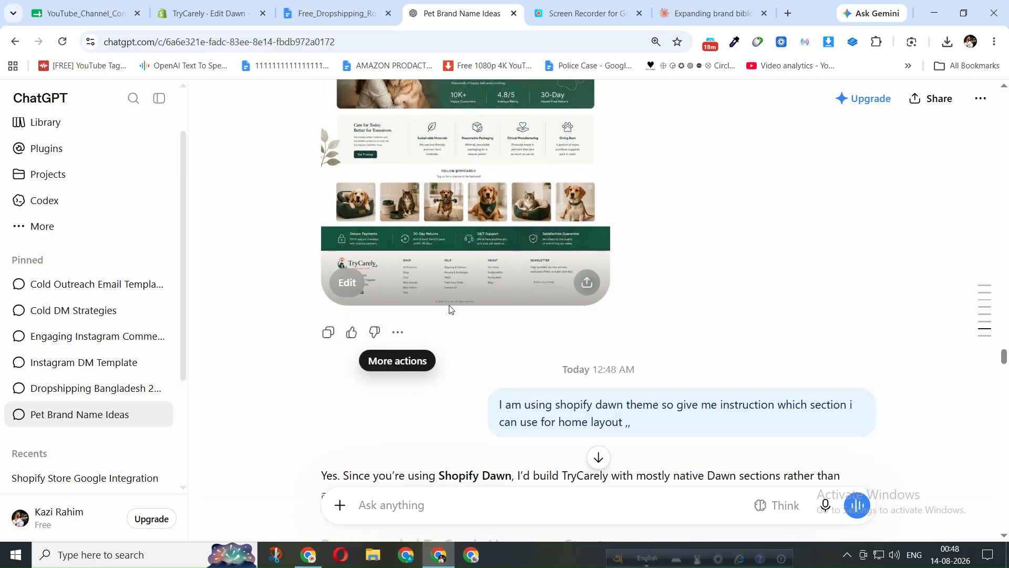
{"action": "scroll", "coordinate": [484, 308], "scroll_direction": "up", "scroll_amount": 2}
{"action": "scroll", "coordinate": [486, 310], "scroll_direction": "up", "scroll_amount": 5}
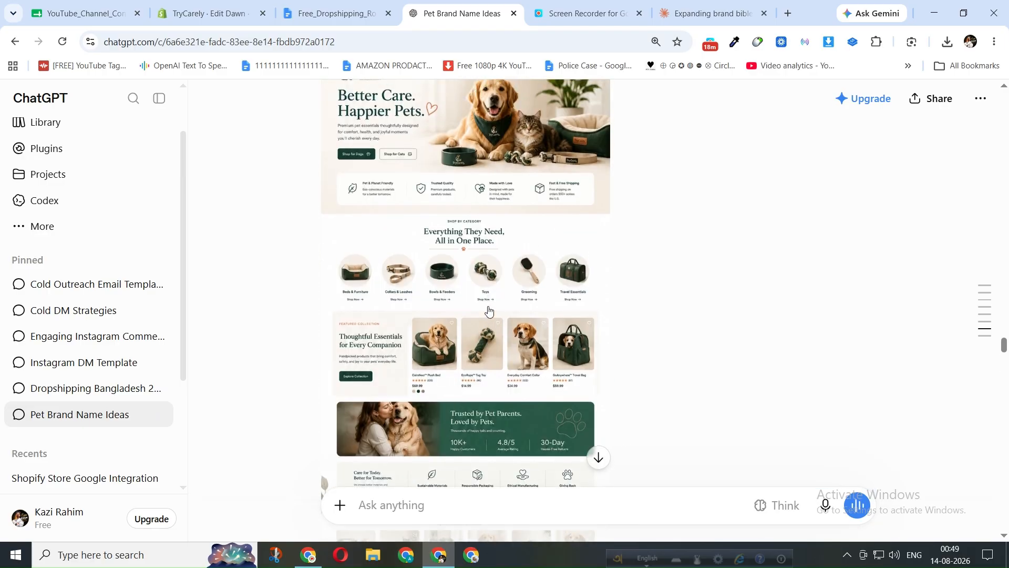
{"action": "scroll", "coordinate": [489, 310], "scroll_direction": "down", "scroll_amount": 1}
{"action": "scroll", "coordinate": [489, 311], "scroll_direction": "up", "scroll_amount": 1}
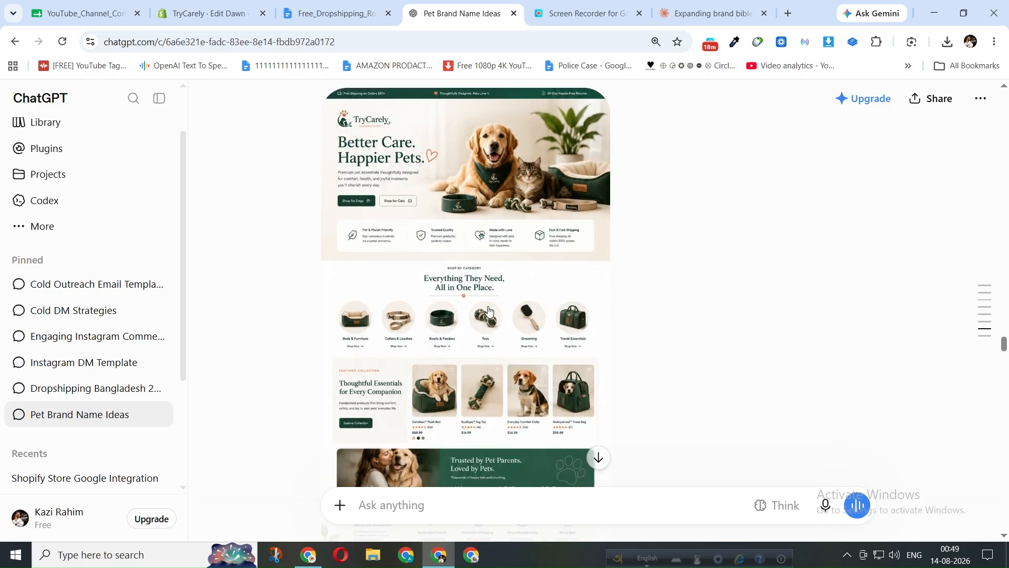
{"action": "scroll", "coordinate": [488, 310], "scroll_direction": "down", "scroll_amount": 2}
{"action": "scroll", "coordinate": [488, 312], "scroll_direction": "down", "scroll_amount": 4}
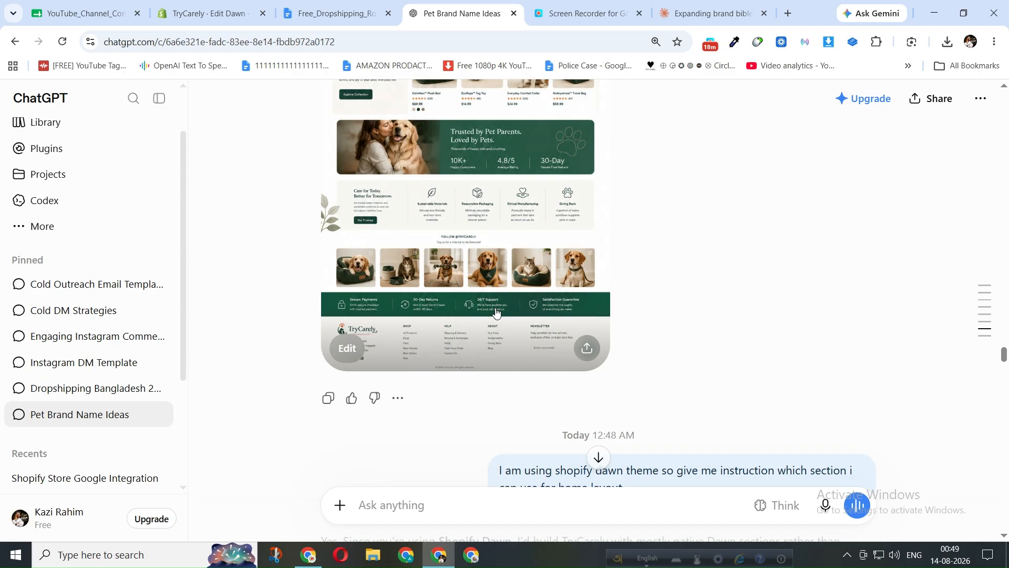
{"action": "scroll", "coordinate": [495, 312], "scroll_direction": "up", "scroll_amount": 2}
{"action": "scroll", "coordinate": [431, 284], "scroll_direction": "up", "scroll_amount": 2}
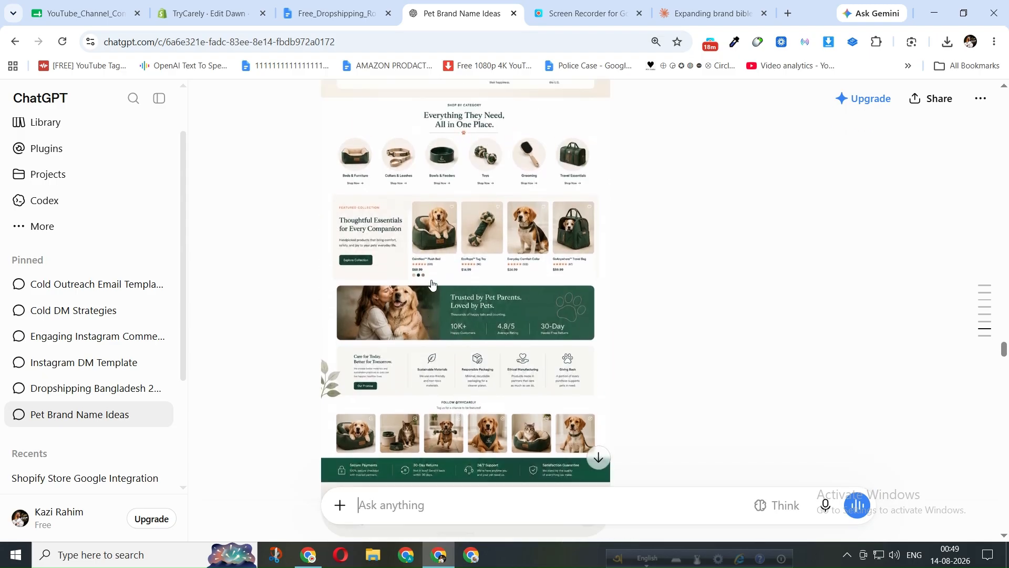
{"action": "scroll", "coordinate": [432, 285], "scroll_direction": "up", "scroll_amount": 2}
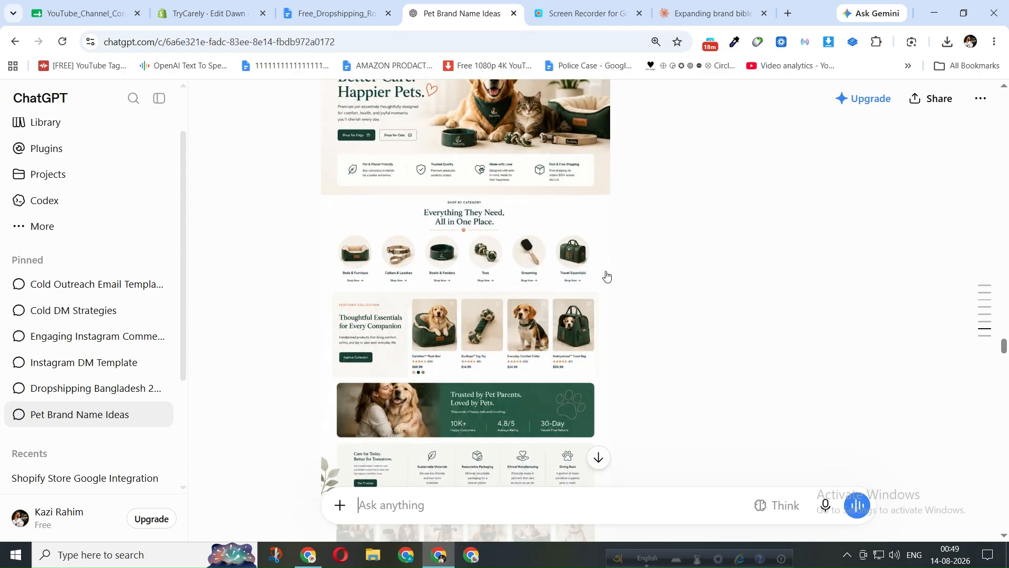
Step: Compare the Dawn home page sections in the Shopify theme editor with the generated home page layout in ChatGPT
{"action": "left_click", "coordinate": [210, 13]}
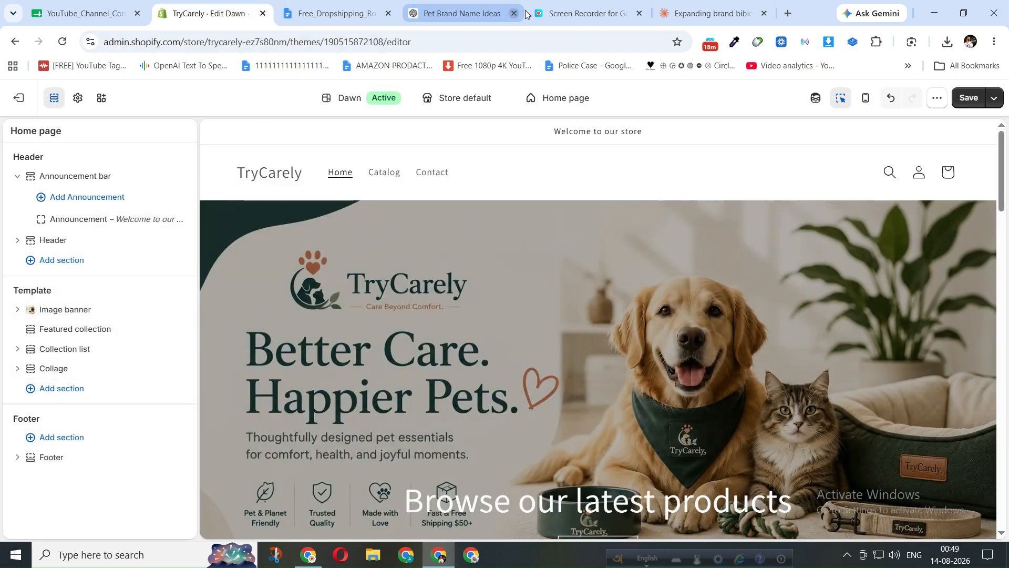
{"action": "left_click", "coordinate": [457, 13]}
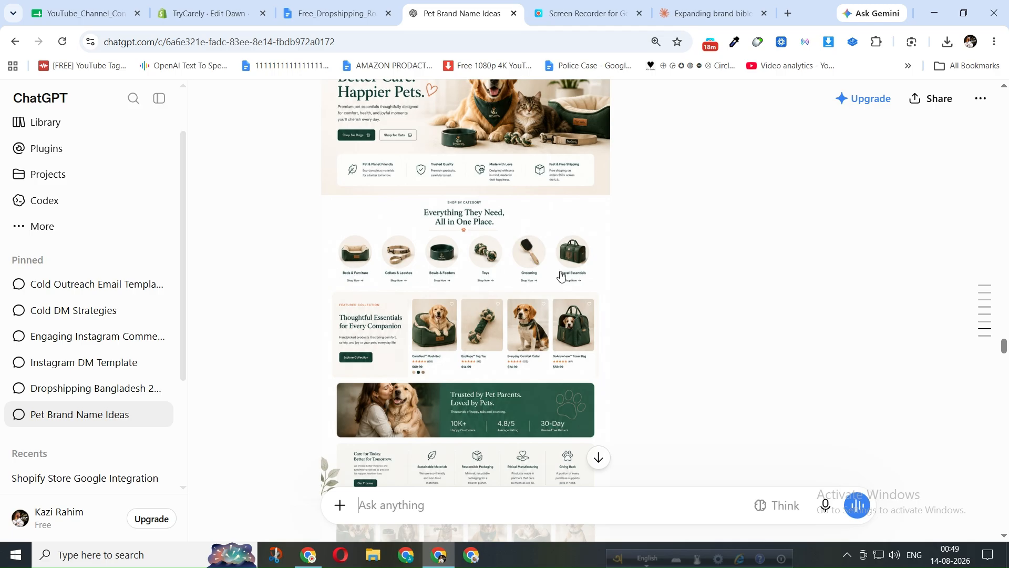
{"action": "scroll", "coordinate": [494, 287], "scroll_direction": "down", "scroll_amount": 3}
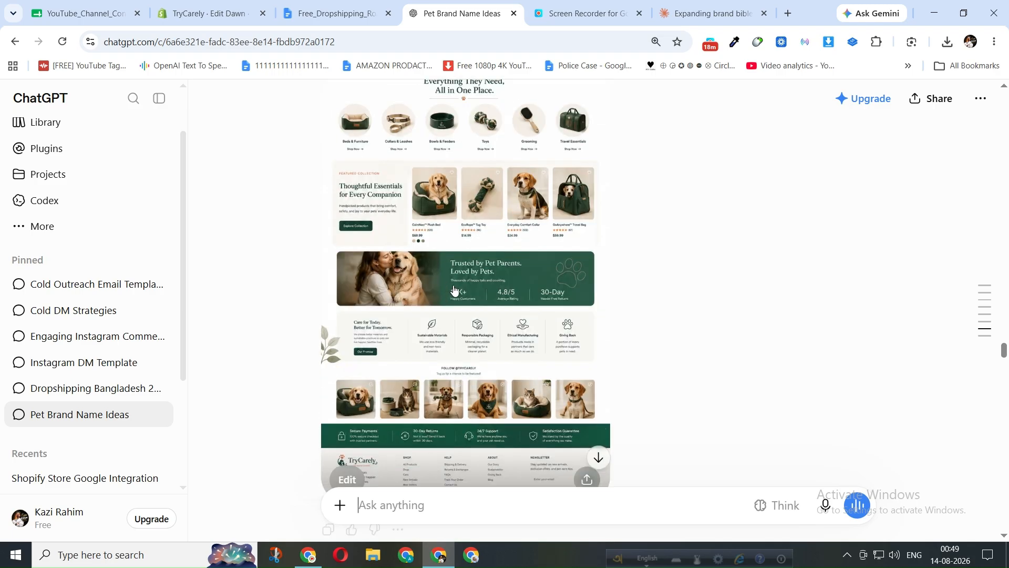
{"action": "left_click", "coordinate": [211, 13]}
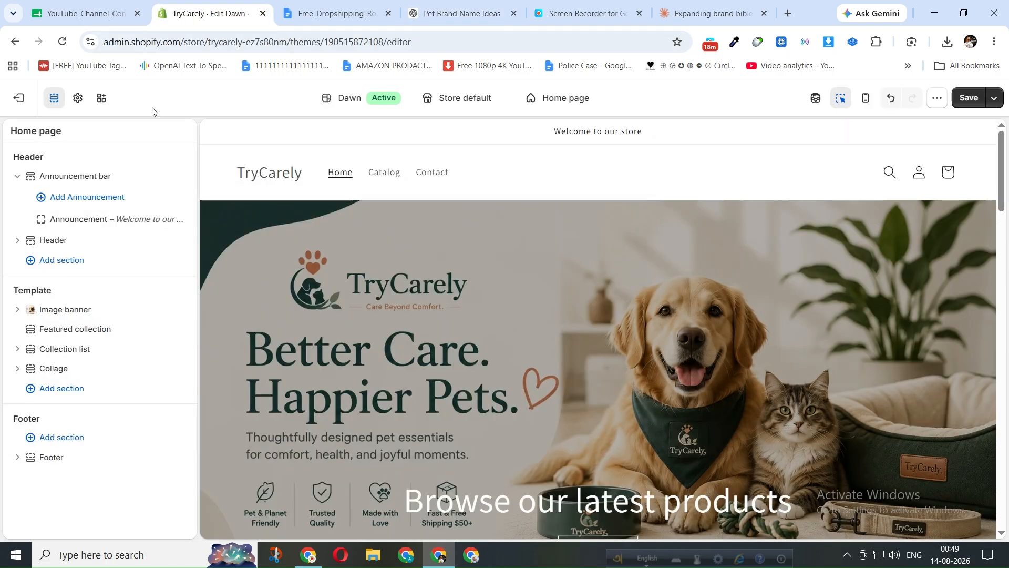
{"action": "left_click", "coordinate": [453, 13]}
{"action": "scroll", "coordinate": [478, 247], "scroll_direction": "up", "scroll_amount": 4}
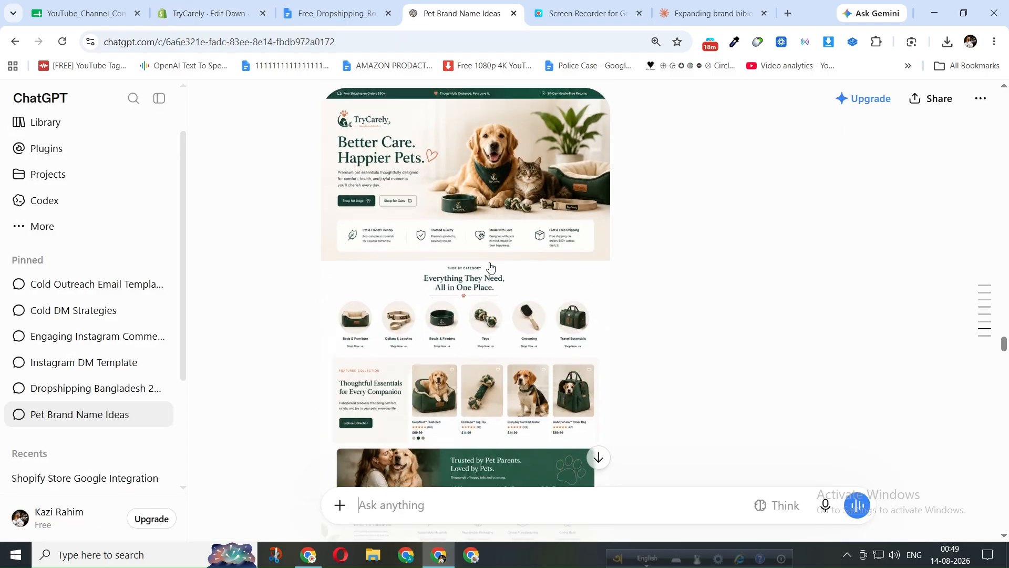
{"action": "scroll", "coordinate": [491, 217], "scroll_direction": "down", "scroll_amount": 4}
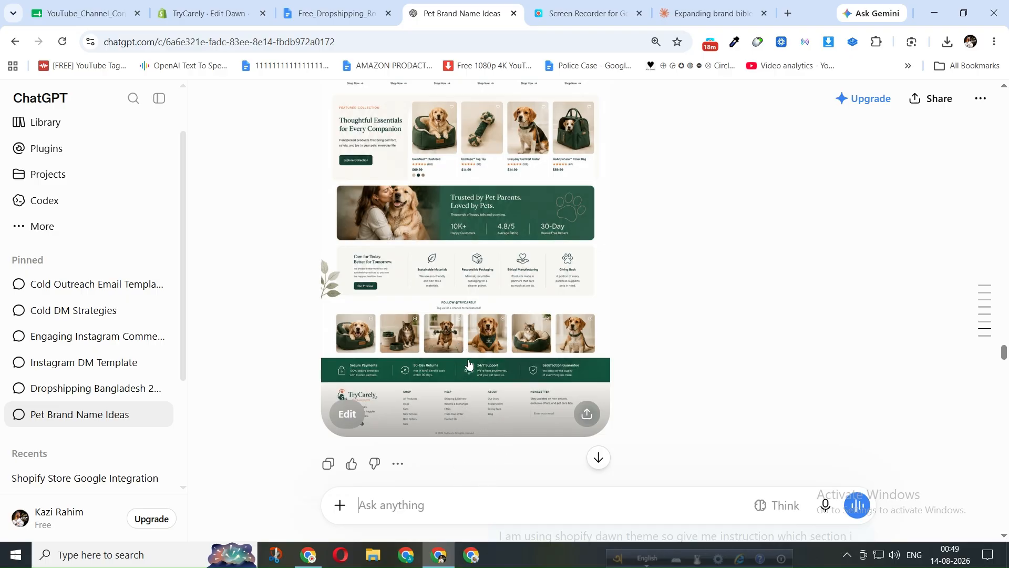
{"action": "scroll", "coordinate": [527, 149], "scroll_direction": "up", "scroll_amount": 1}
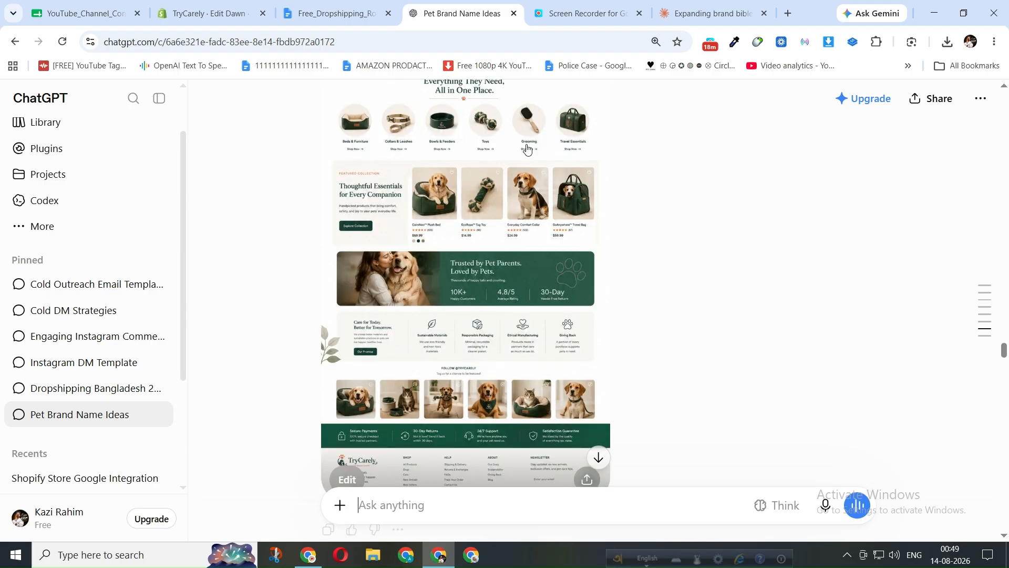
Step: Switch to the Claude chat and review its reply on the expanded brand bible, including the SEO Content Guidelines summary
{"action": "left_click", "coordinate": [688, 13]}
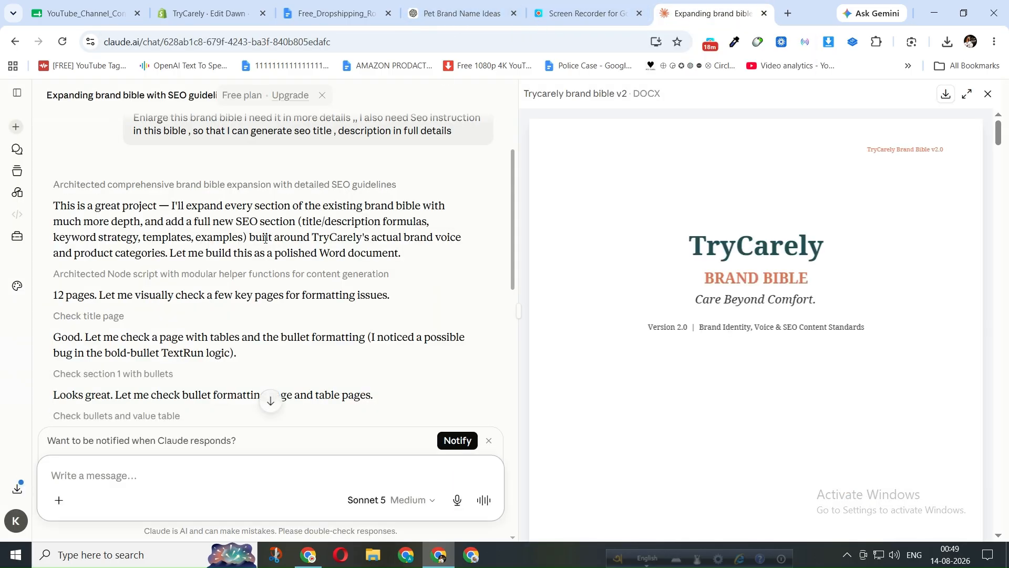
{"action": "scroll", "coordinate": [273, 257], "scroll_direction": "up", "scroll_amount": 2}
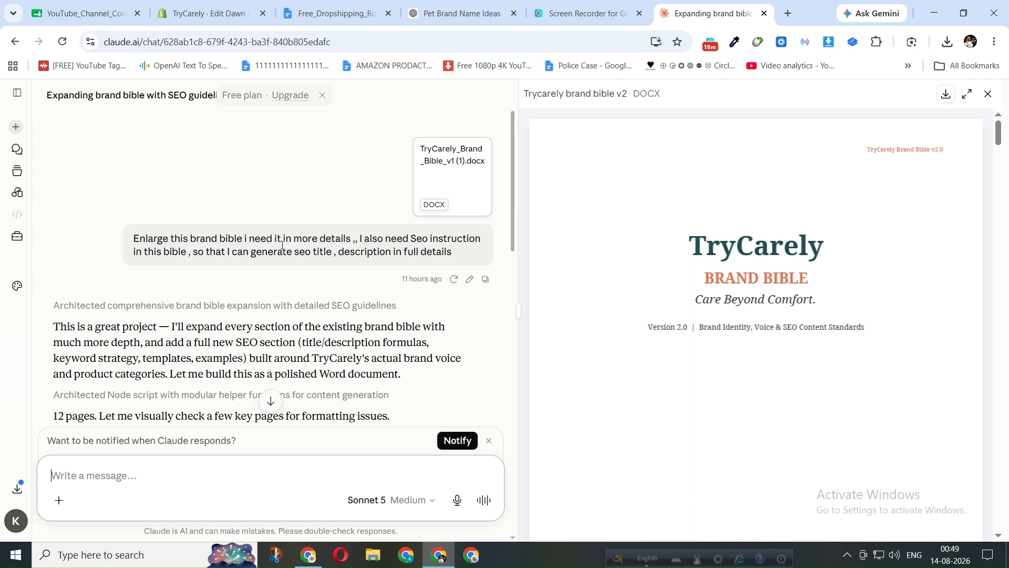
{"action": "scroll", "coordinate": [282, 244], "scroll_direction": "down", "scroll_amount": 4}
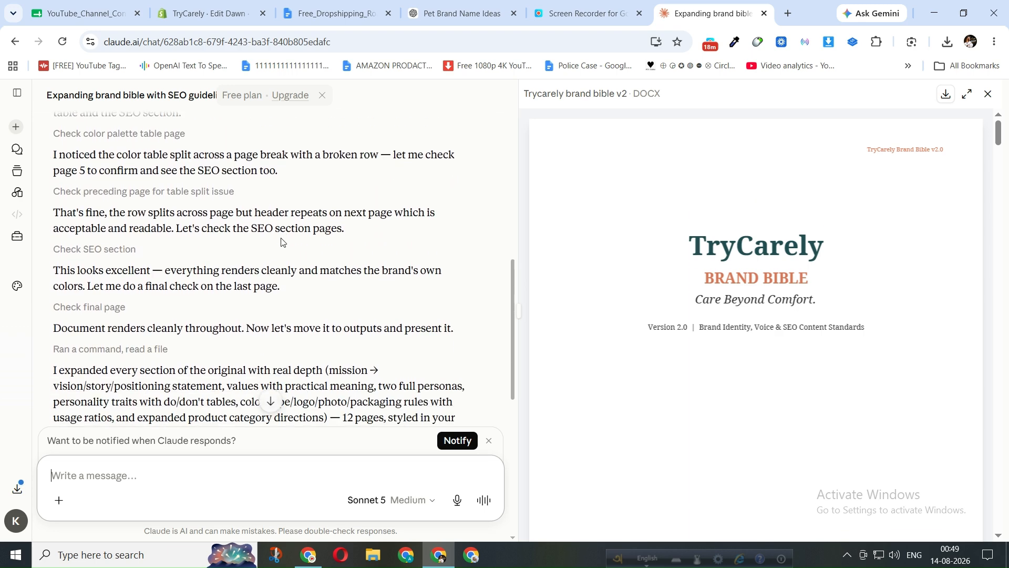
{"action": "scroll", "coordinate": [282, 243], "scroll_direction": "down", "scroll_amount": 2}
{"action": "scroll", "coordinate": [808, 250], "scroll_direction": "down", "scroll_amount": 10}
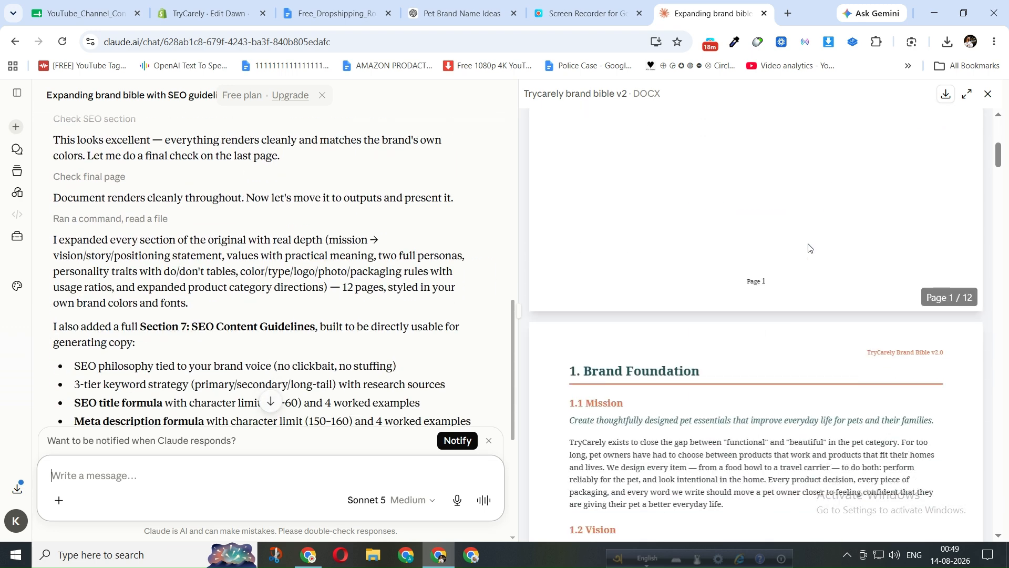
{"action": "scroll", "coordinate": [284, 236], "scroll_direction": "up", "scroll_amount": 4}
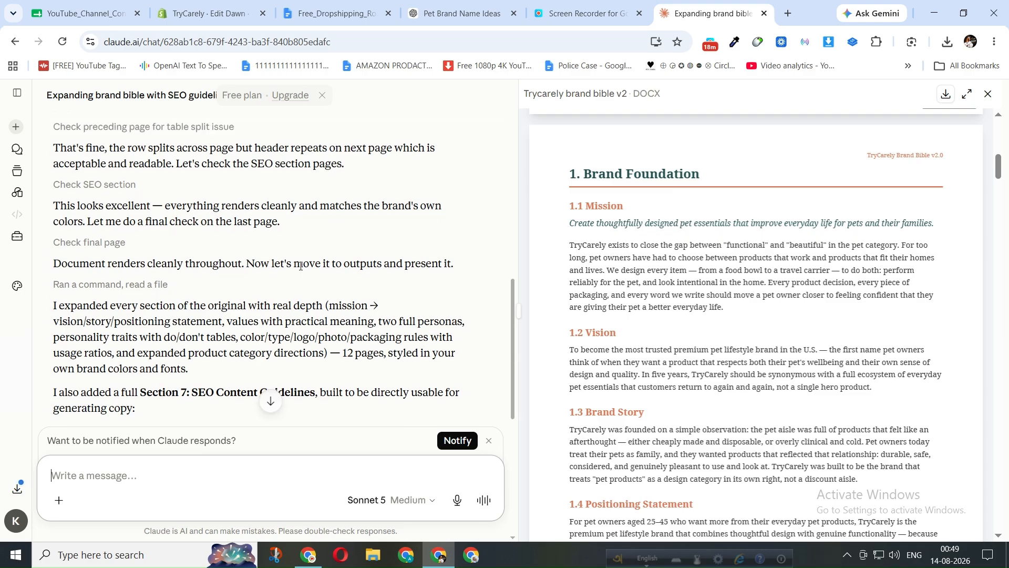
{"action": "left_click", "coordinate": [324, 15]}
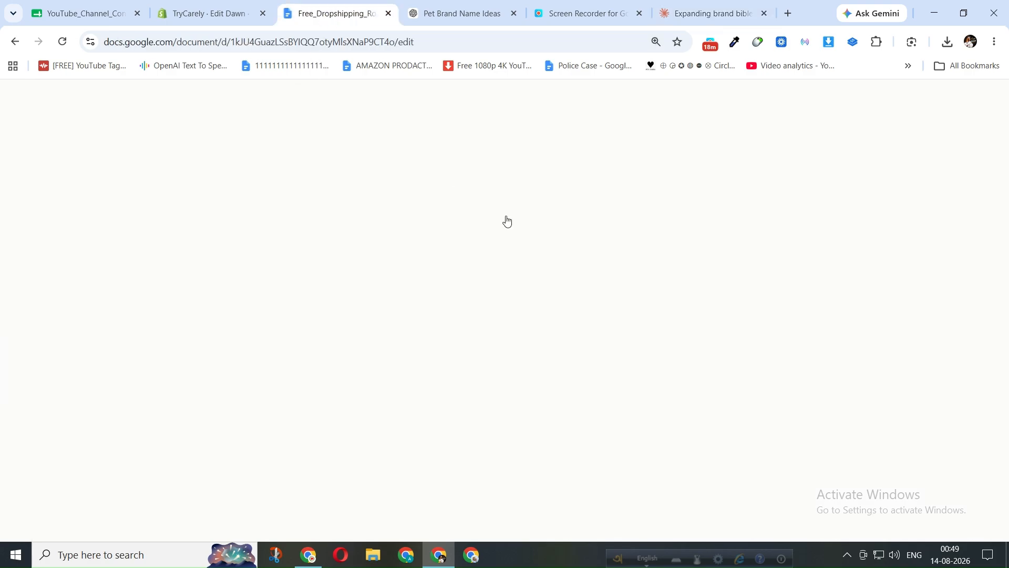
{"action": "left_click", "coordinate": [458, 14]}
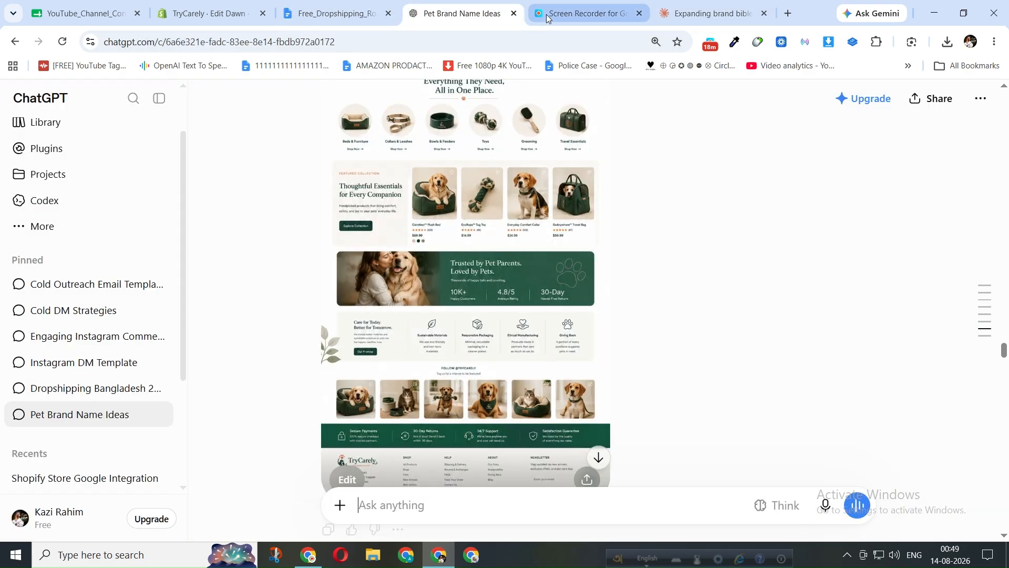
{"action": "scroll", "coordinate": [544, 214], "scroll_direction": "up", "scroll_amount": 4}
{"action": "scroll", "coordinate": [544, 214], "scroll_direction": "up", "scroll_amount": 5}
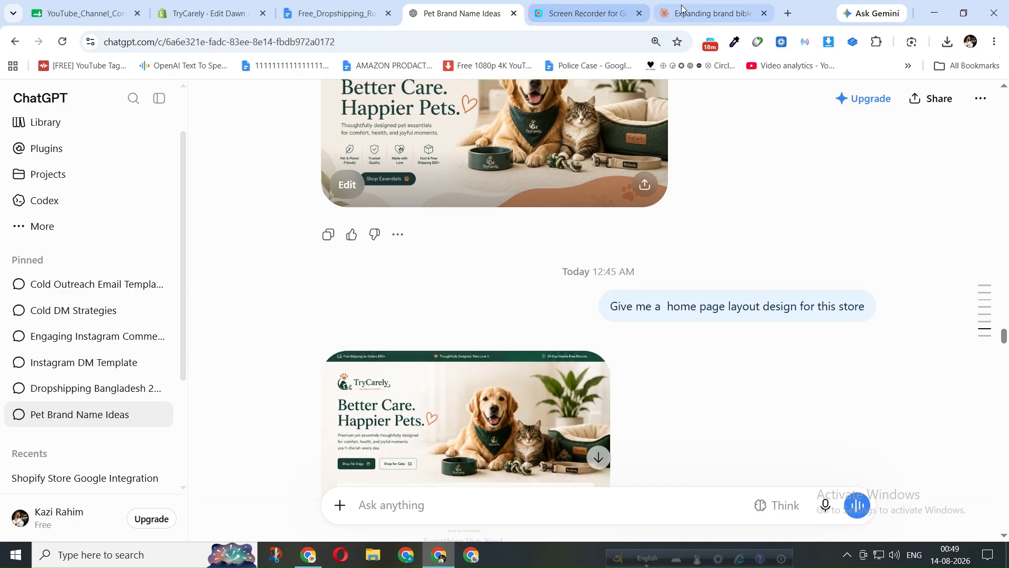
Step: Switch to the Claude chat and review the brand bible document from its cover through Brand Foundation and the customer personas
{"action": "left_click", "coordinate": [699, 7]}
{"action": "scroll", "coordinate": [741, 286], "scroll_direction": "down", "scroll_amount": 10}
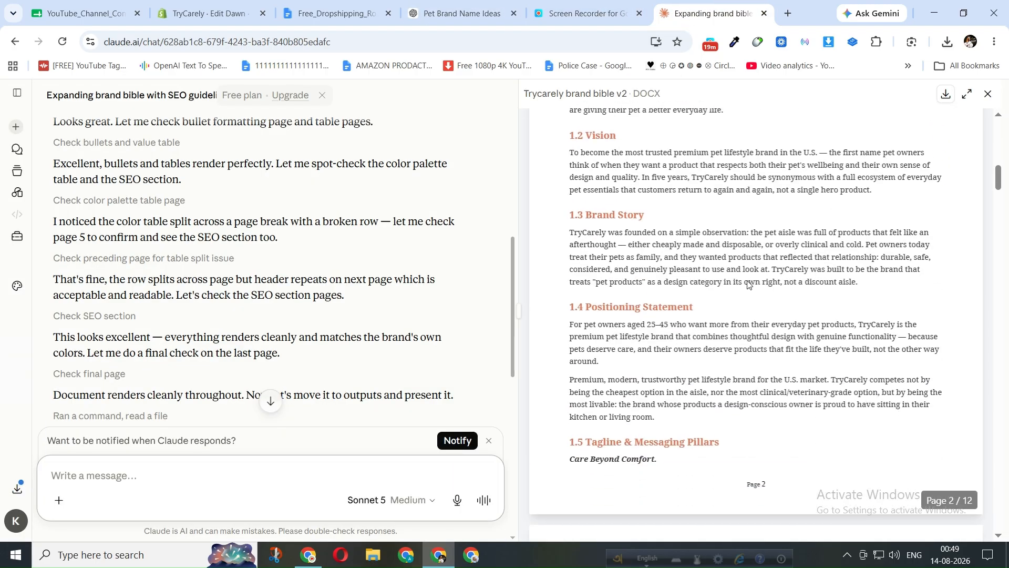
{"action": "scroll", "coordinate": [749, 282], "scroll_direction": "up", "scroll_amount": 12}
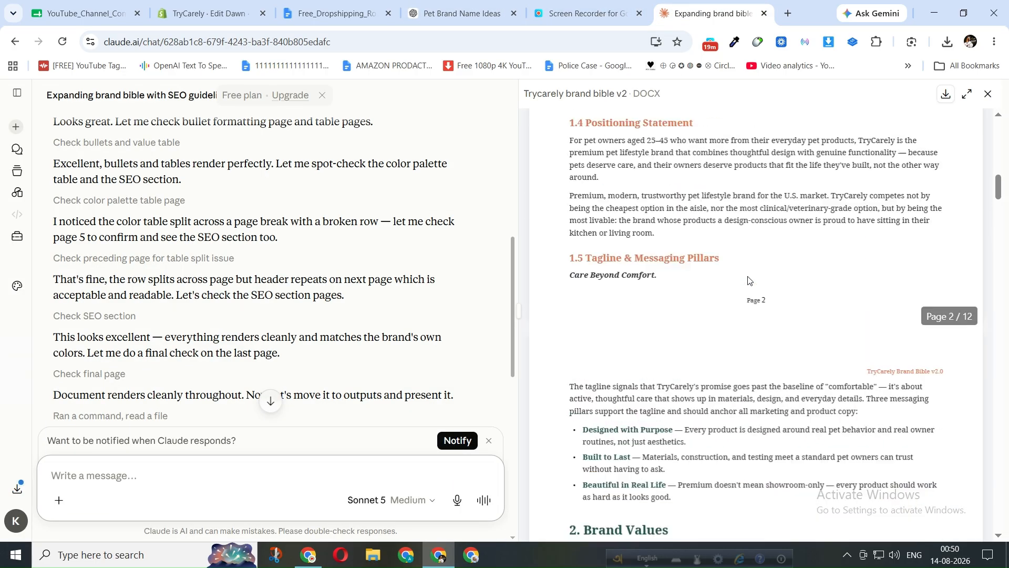
{"action": "scroll", "coordinate": [758, 273], "scroll_direction": "up", "scroll_amount": 10}
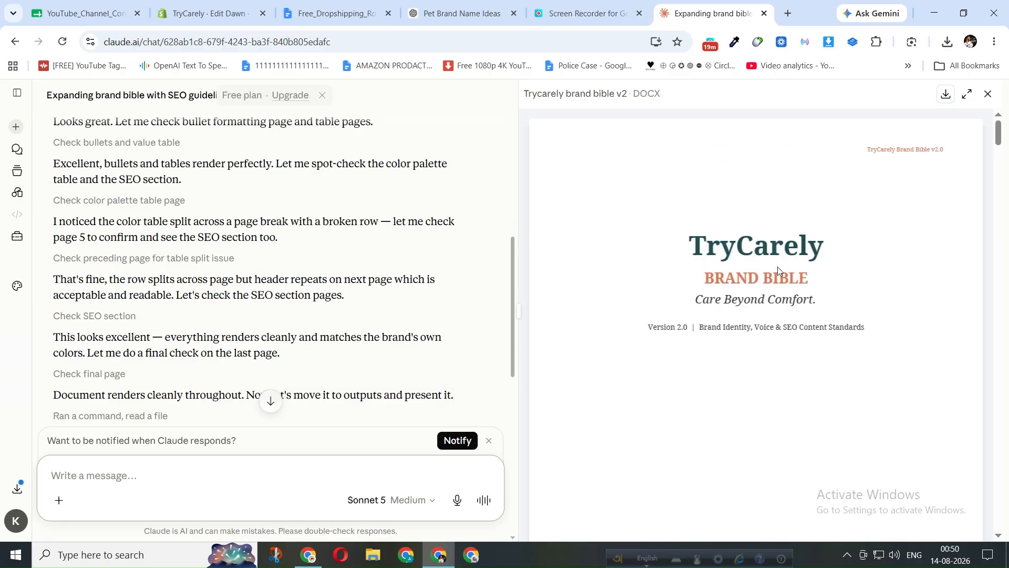
{"action": "scroll", "coordinate": [813, 229], "scroll_direction": "down", "scroll_amount": 6}
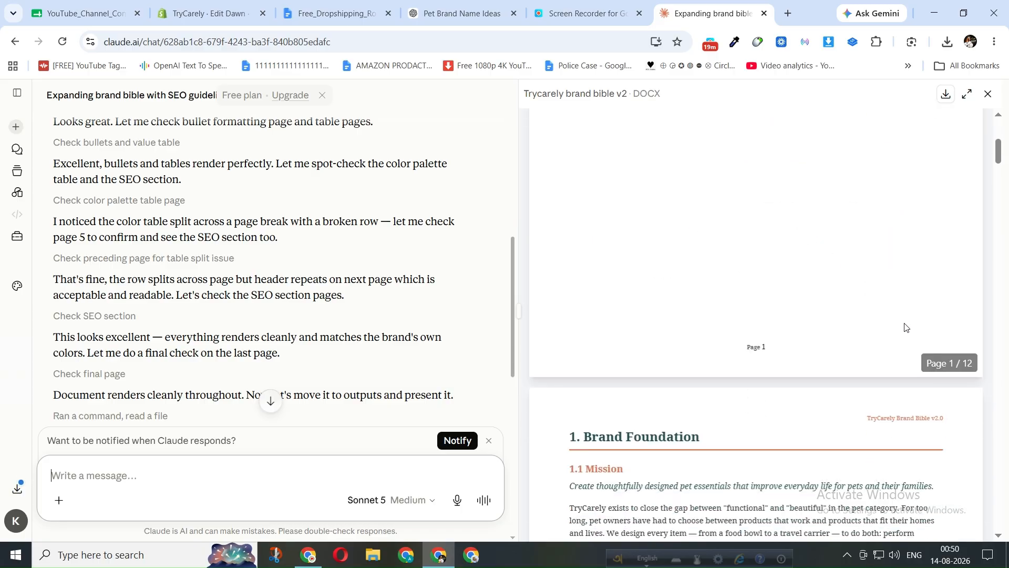
{"action": "scroll", "coordinate": [832, 322], "scroll_direction": "down", "scroll_amount": 12}
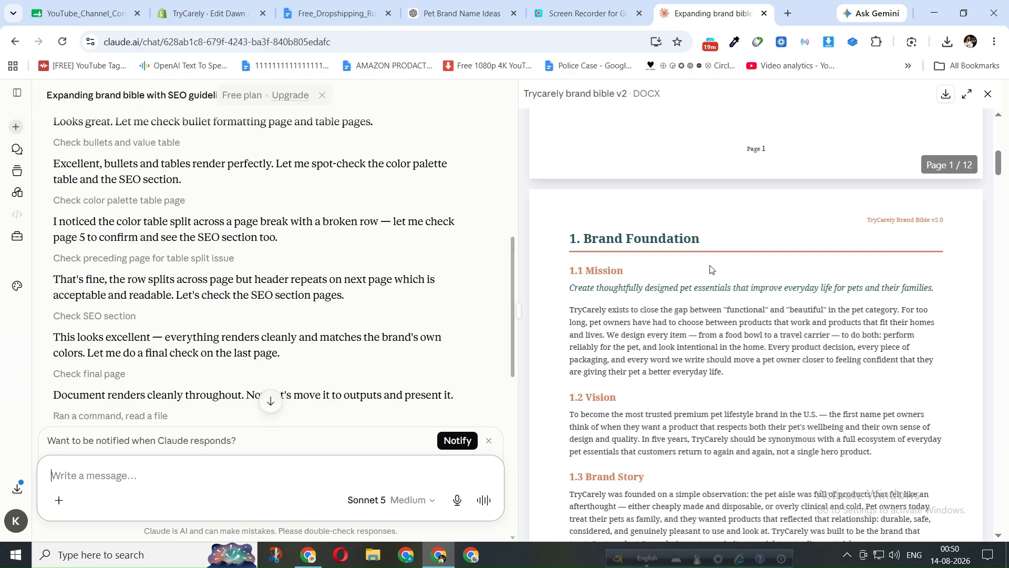
{"action": "scroll", "coordinate": [712, 269], "scroll_direction": "down", "scroll_amount": 10}
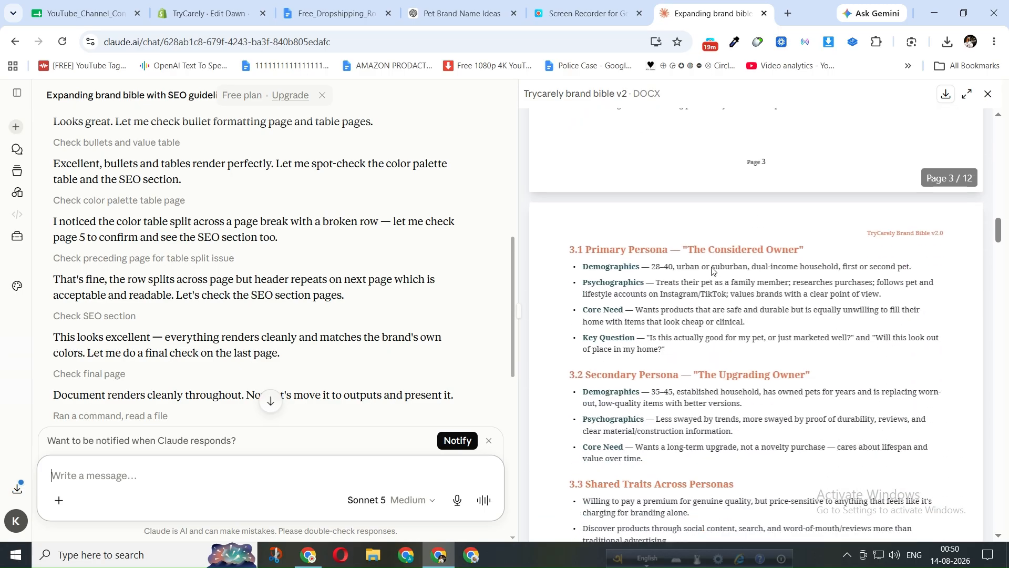
{"action": "scroll", "coordinate": [719, 300], "scroll_direction": "down", "scroll_amount": 7}
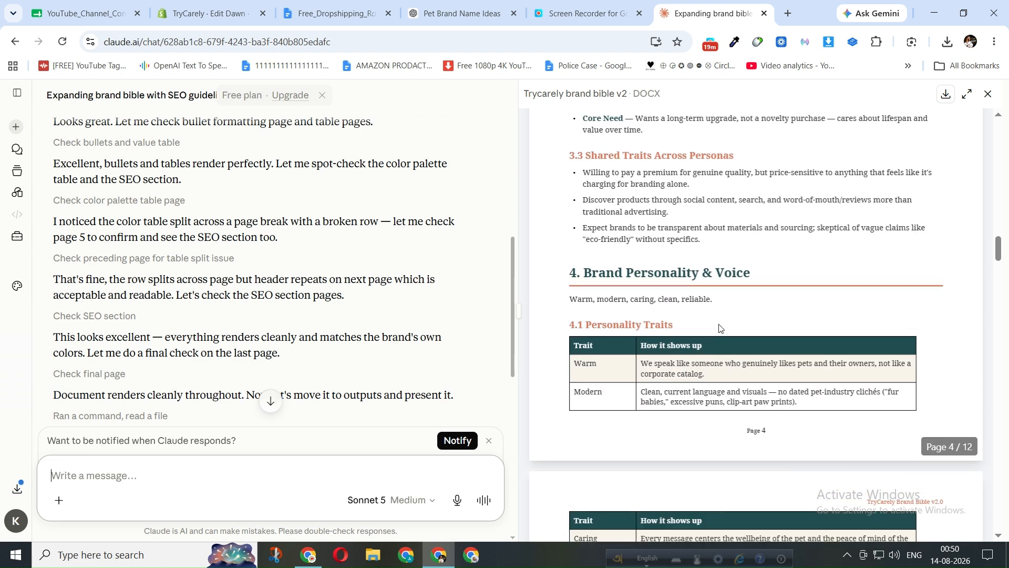
Step: Review the brand bible's voice guidelines, color palette, typography and Future Product Categories sections
{"action": "scroll", "coordinate": [717, 342], "scroll_direction": "down", "scroll_amount": 10}
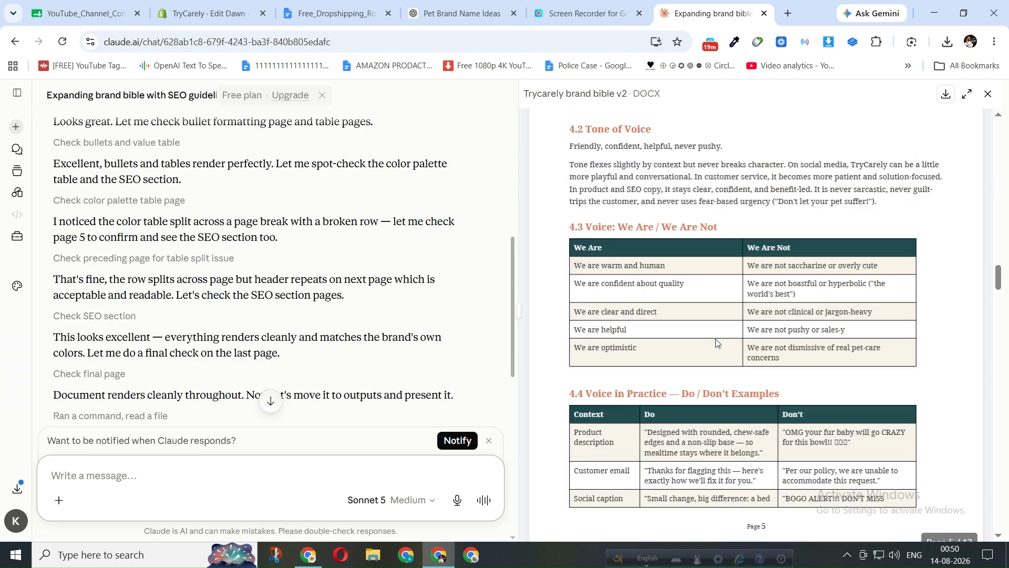
{"action": "scroll", "coordinate": [717, 342], "scroll_direction": "down", "scroll_amount": 8}
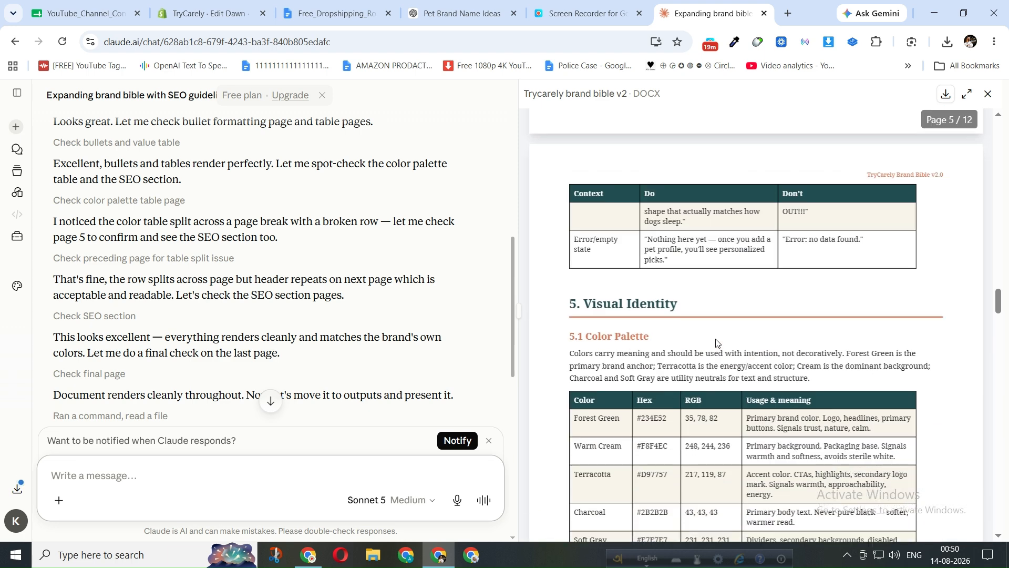
{"action": "scroll", "coordinate": [717, 342], "scroll_direction": "down", "scroll_amount": 1}
{"action": "scroll", "coordinate": [720, 334], "scroll_direction": "down", "scroll_amount": 10}
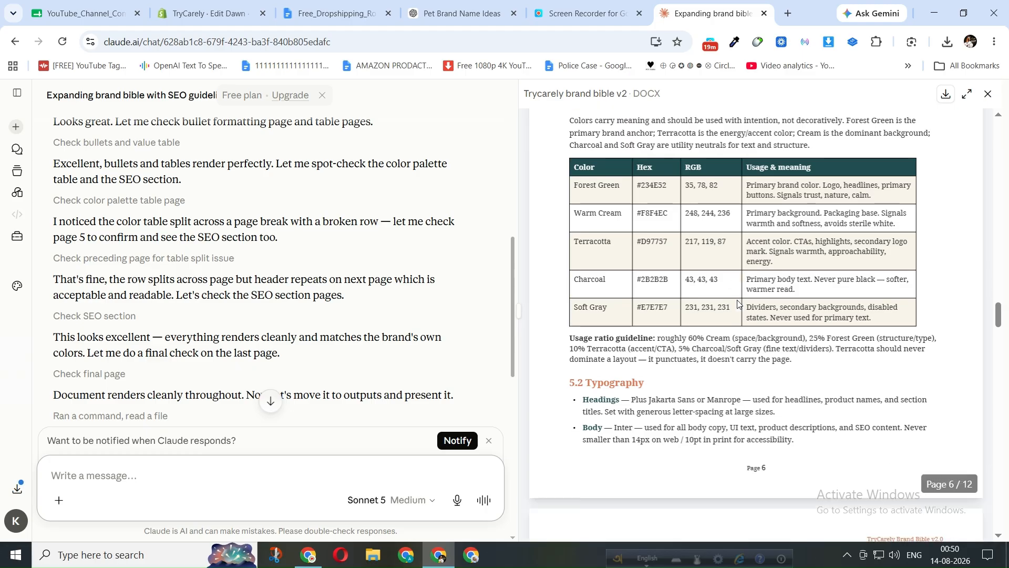
{"action": "scroll", "coordinate": [737, 304], "scroll_direction": "down", "scroll_amount": 5}
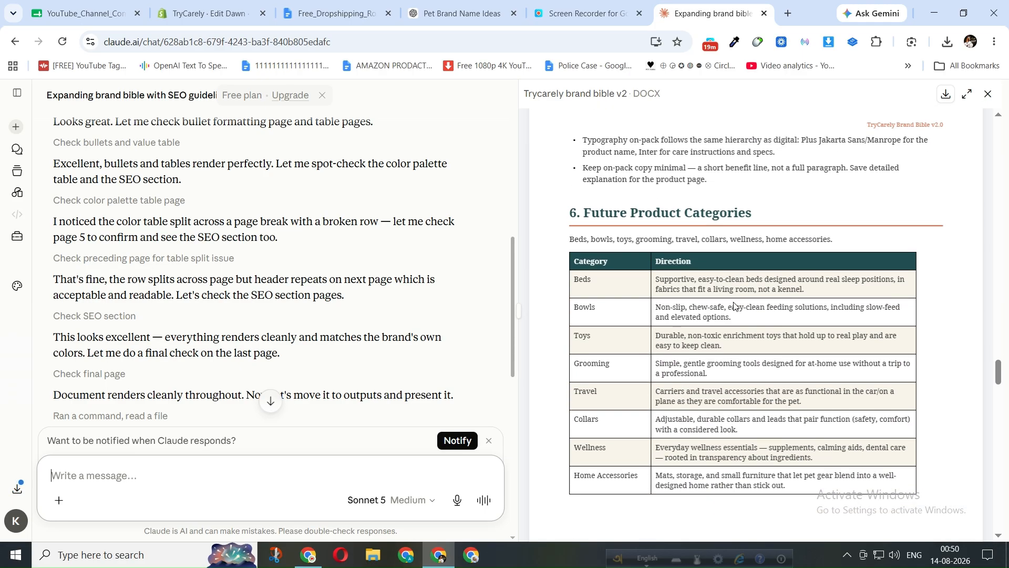
{"action": "scroll", "coordinate": [735, 305], "scroll_direction": "down", "scroll_amount": 6}
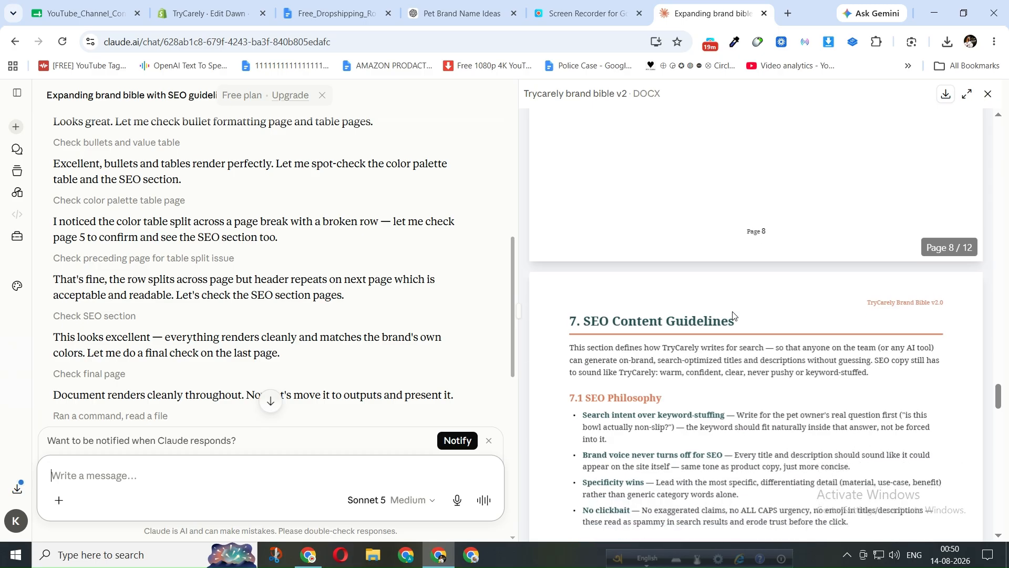
Step: Download the Trycarely brand bible v2 DOCX and review its SEO Content Guidelines through the SEO titles and descriptions quick-reference
{"action": "scroll", "coordinate": [733, 314], "scroll_direction": "down", "scroll_amount": 2}
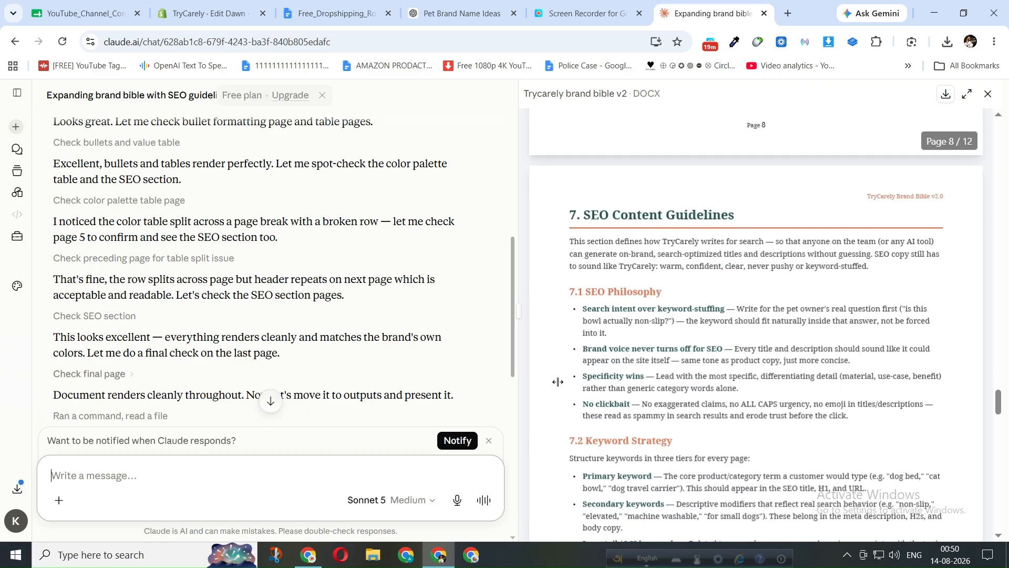
{"action": "scroll", "coordinate": [680, 367], "scroll_direction": "down", "scroll_amount": 10}
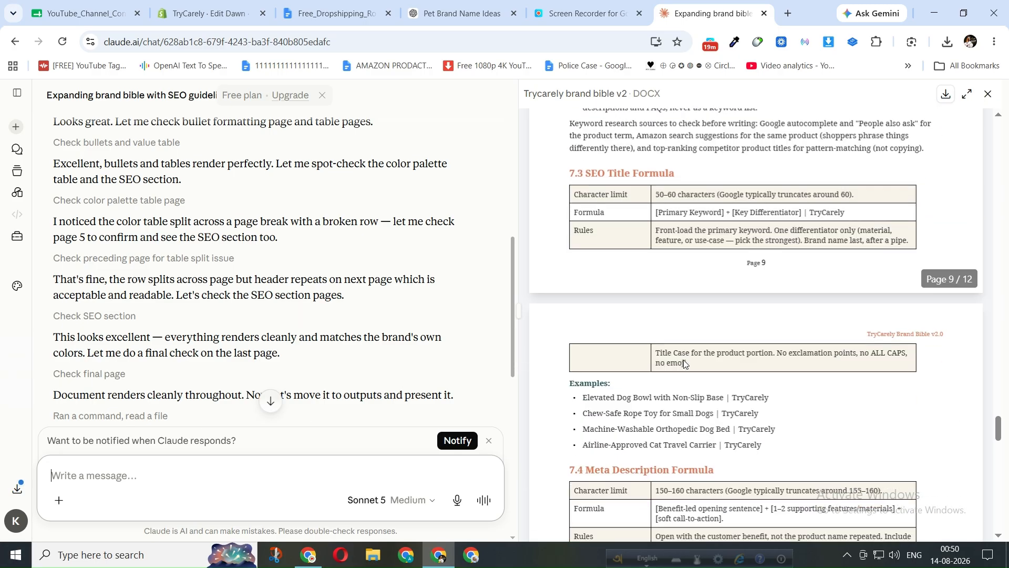
{"action": "scroll", "coordinate": [684, 363], "scroll_direction": "down", "scroll_amount": 10}
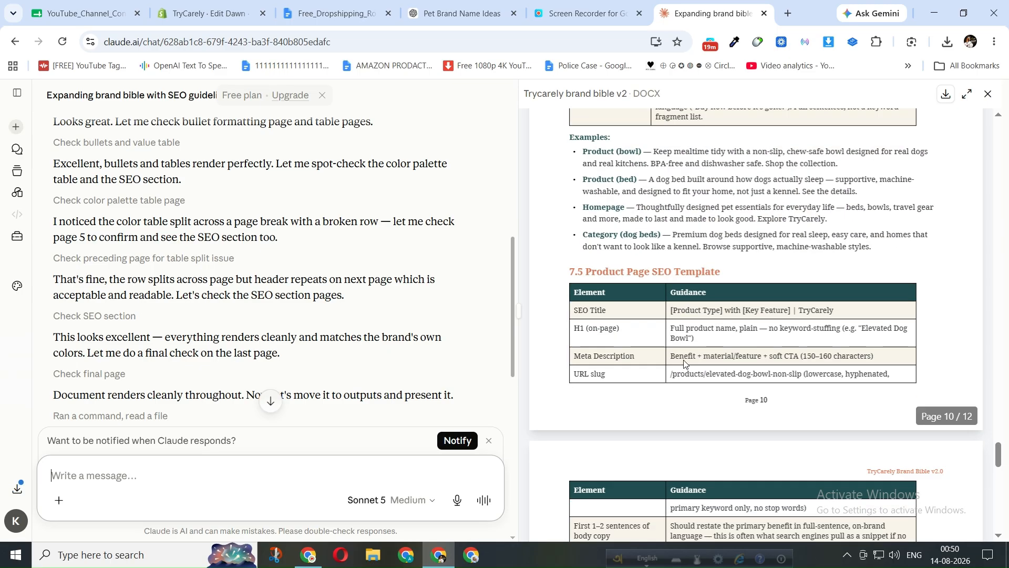
{"action": "scroll", "coordinate": [684, 363], "scroll_direction": "down", "scroll_amount": 1}
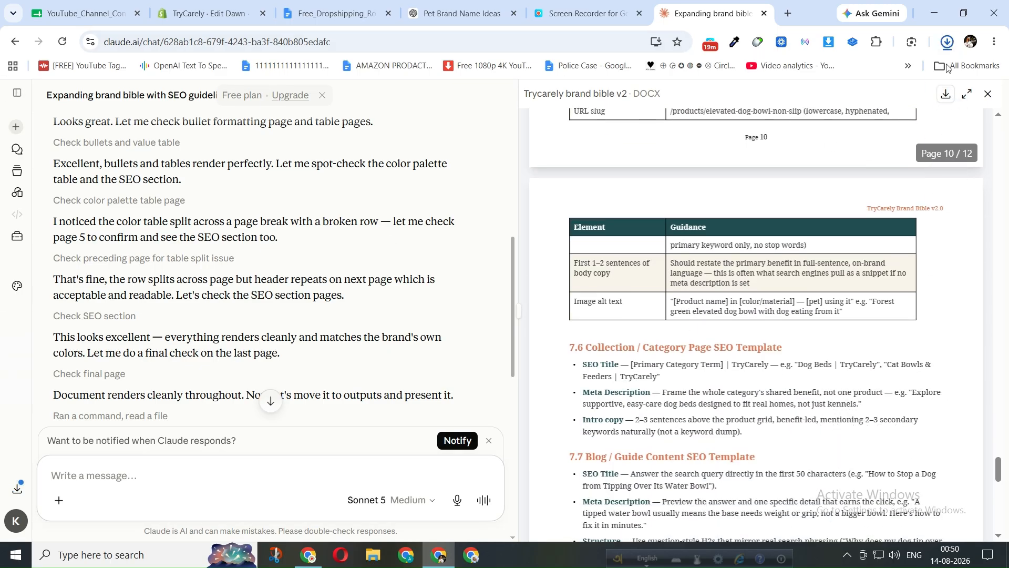
{"action": "scroll", "coordinate": [696, 267], "scroll_direction": "up", "scroll_amount": 1}
{"action": "scroll", "coordinate": [712, 288], "scroll_direction": "down", "scroll_amount": 3}
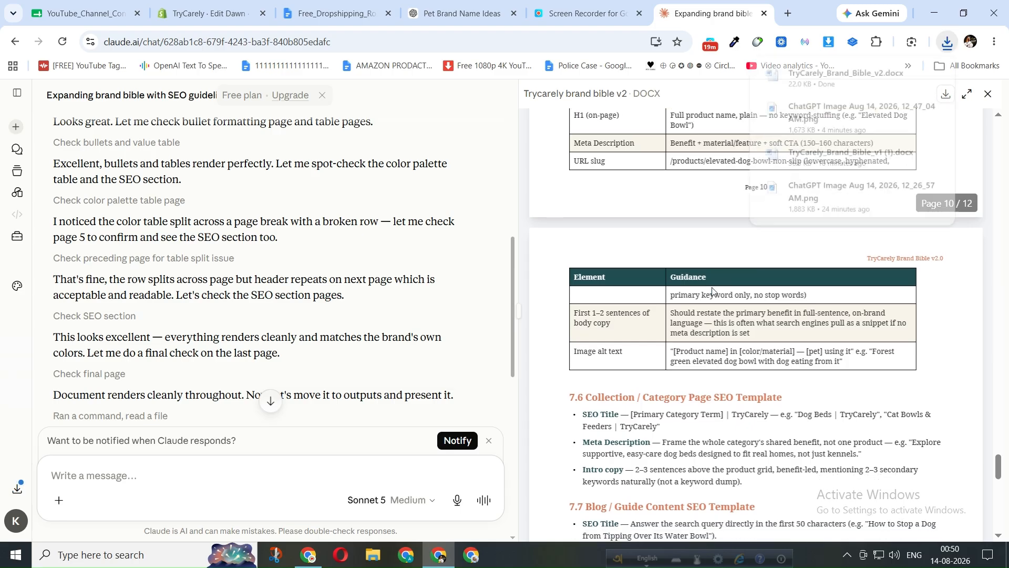
{"action": "scroll", "coordinate": [707, 383], "scroll_direction": "down", "scroll_amount": 5}
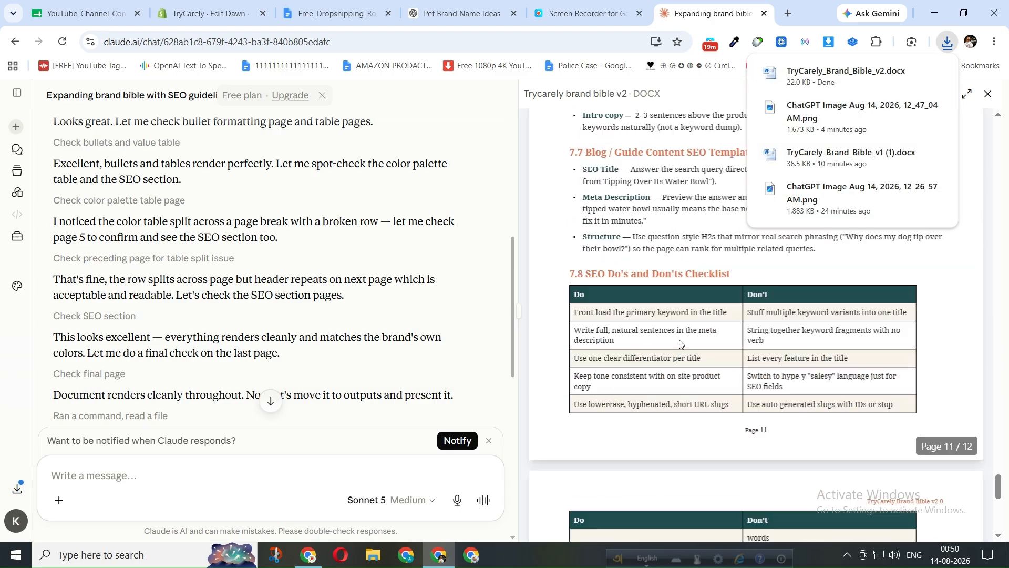
{"action": "scroll", "coordinate": [684, 354], "scroll_direction": "down", "scroll_amount": 6}
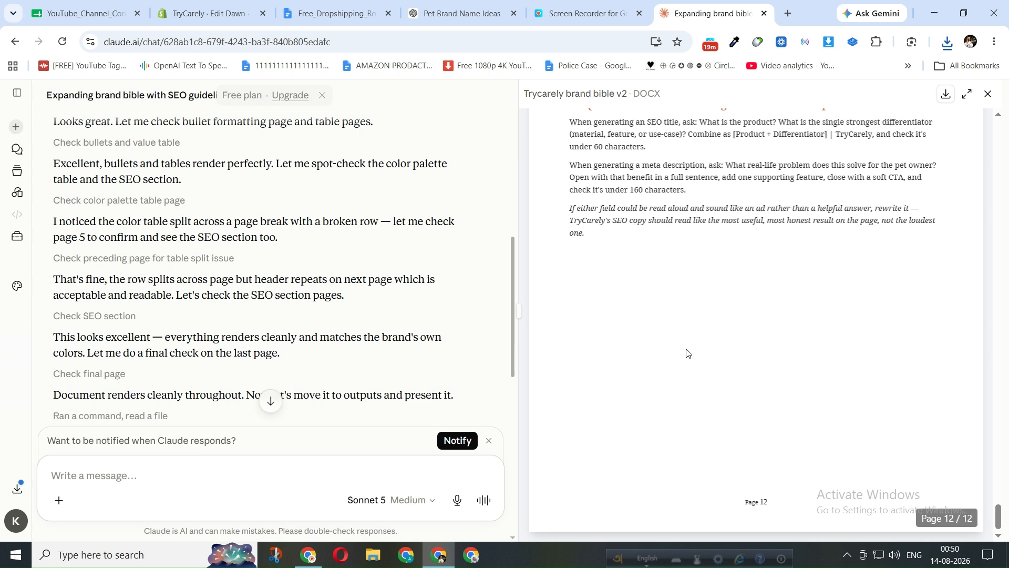
{"action": "scroll", "coordinate": [686, 352], "scroll_direction": "up", "scroll_amount": 2}
{"action": "scroll", "coordinate": [694, 347], "scroll_direction": "up", "scroll_amount": 1}
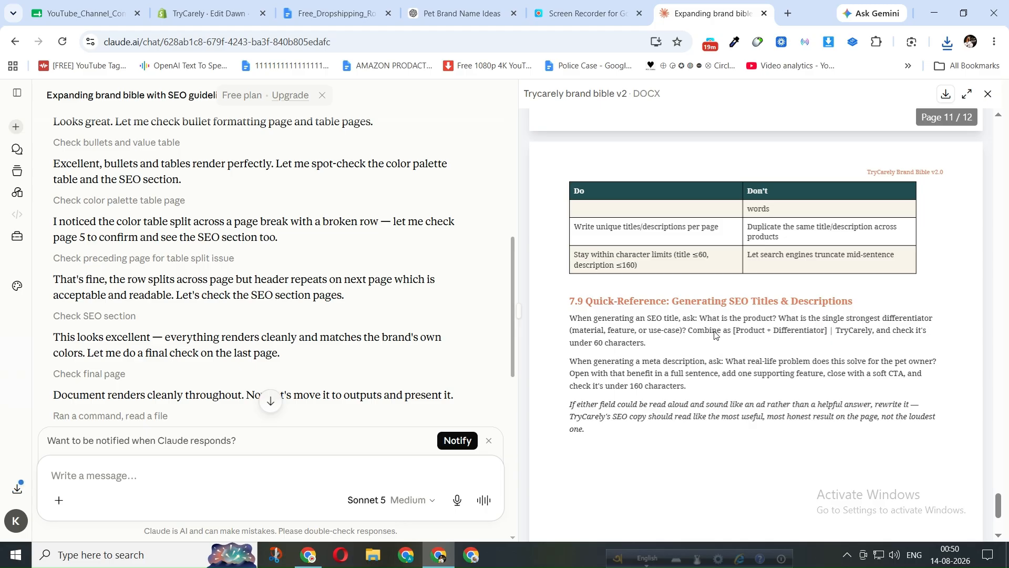
{"action": "scroll", "coordinate": [715, 334], "scroll_direction": "up", "scroll_amount": 1}
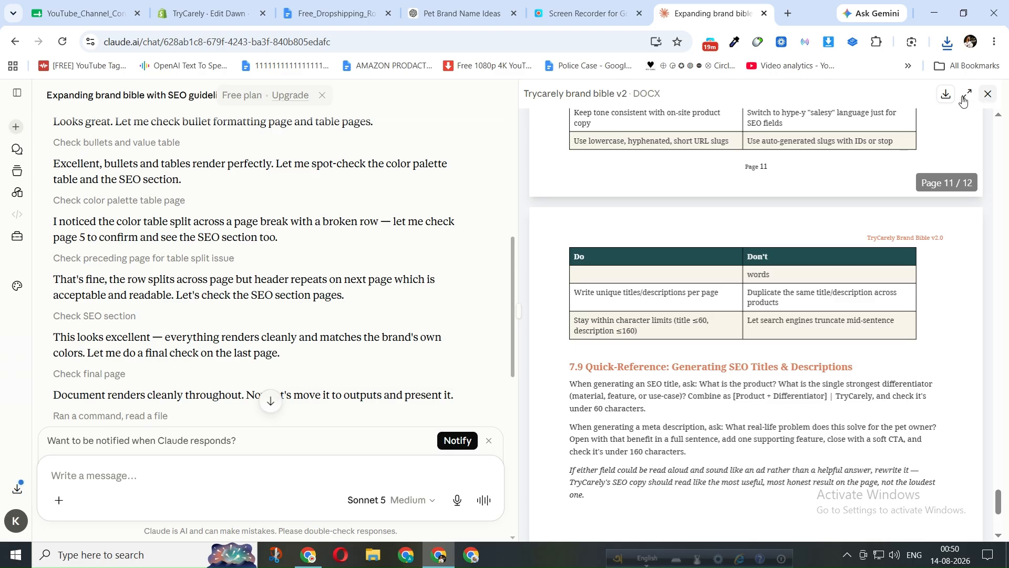
Step: Close the brand bible preview and look through Claude's reply down to the attached document
{"action": "left_click", "coordinate": [987, 93]}
{"action": "scroll", "coordinate": [590, 179], "scroll_direction": "up", "scroll_amount": 4}
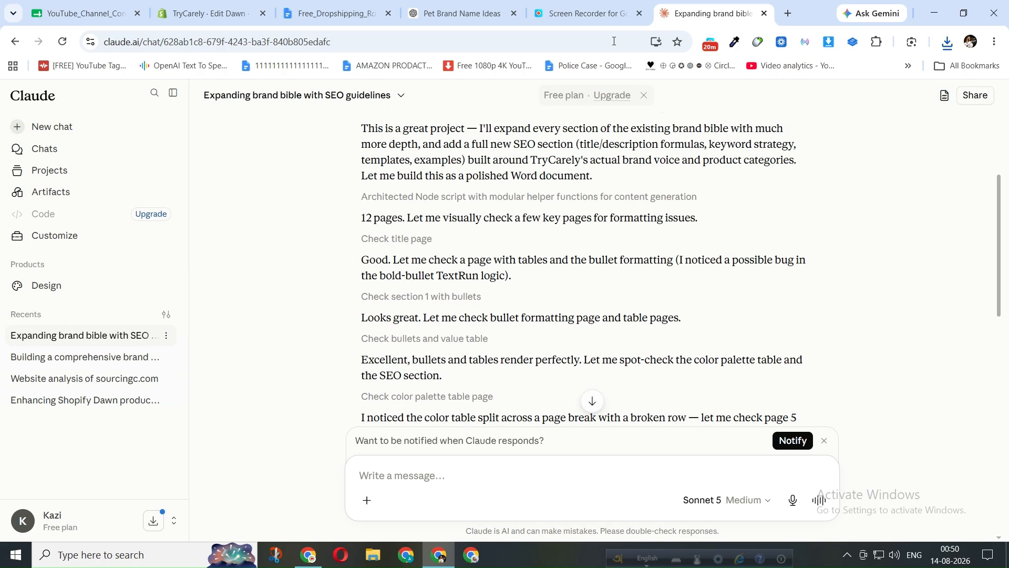
{"action": "scroll", "coordinate": [623, 287], "scroll_direction": "down", "scroll_amount": 15}
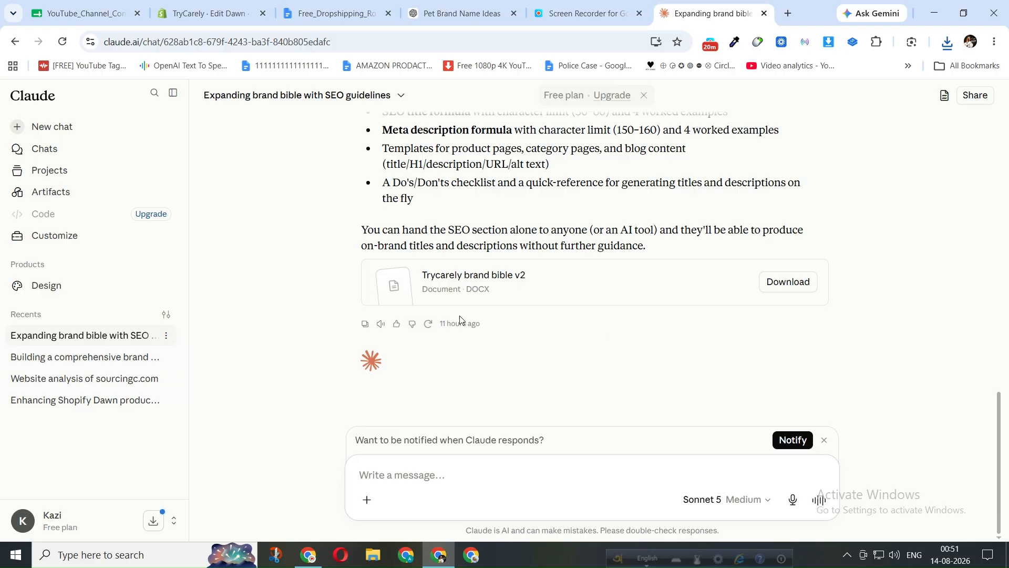
Step: Switch to the ChatGPT chat and review the home page layout and the recommended Image banner section for the hero
{"action": "left_click", "coordinate": [455, 20]}
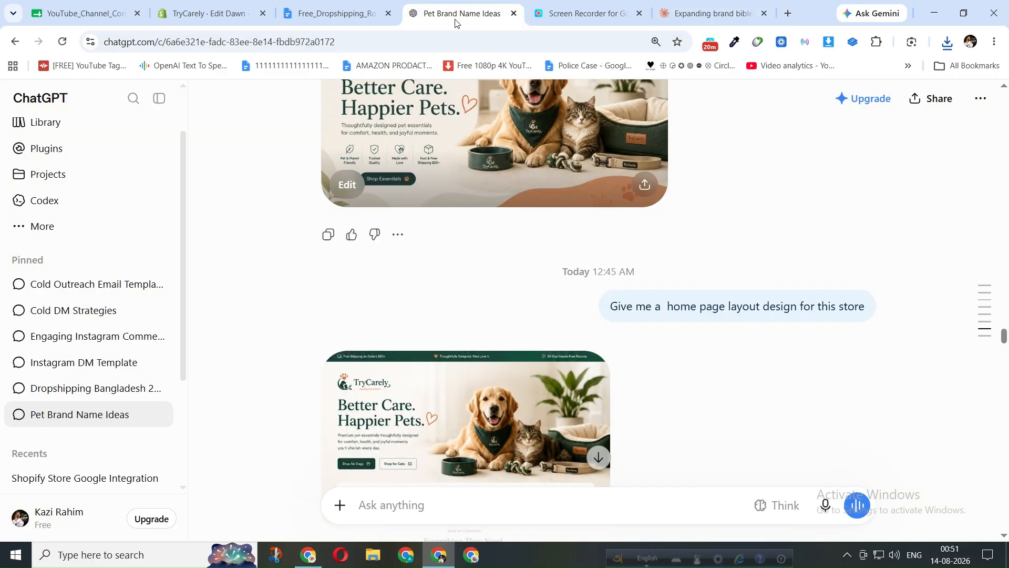
{"action": "scroll", "coordinate": [536, 313], "scroll_direction": "down", "scroll_amount": 6}
{"action": "scroll", "coordinate": [526, 289], "scroll_direction": "down", "scroll_amount": 9}
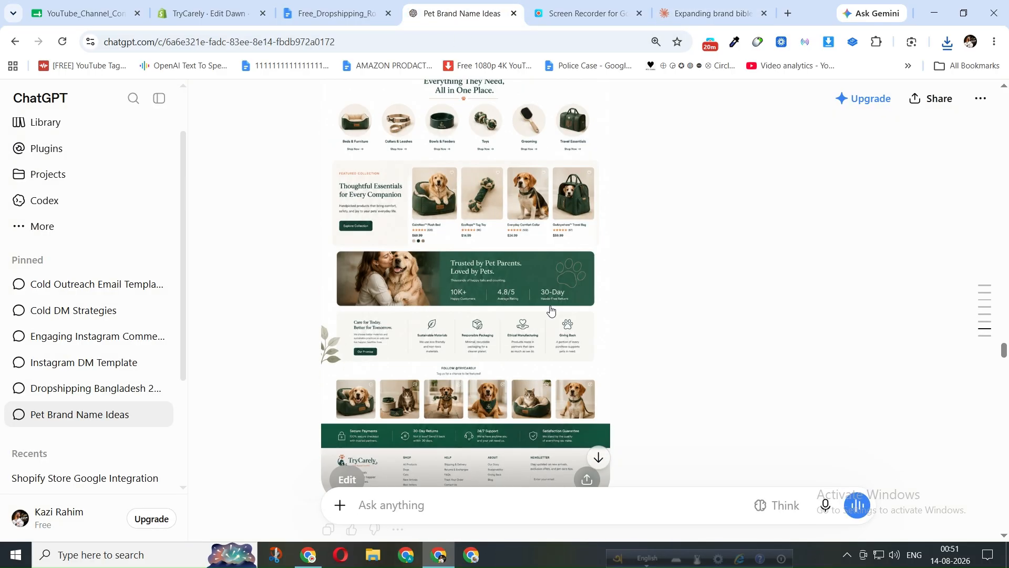
{"action": "scroll", "coordinate": [506, 265], "scroll_direction": "down", "scroll_amount": 3}
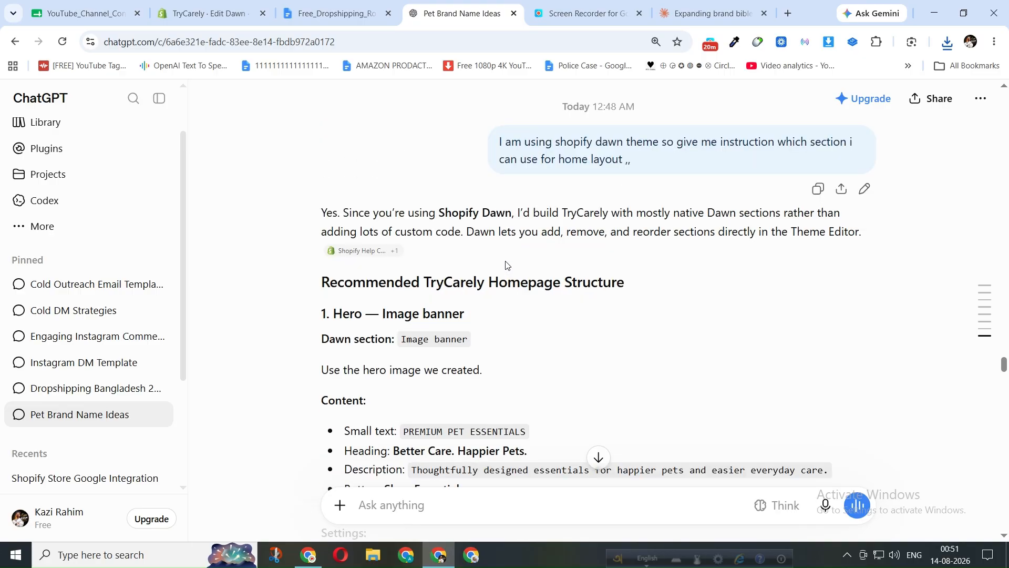
{"action": "scroll", "coordinate": [557, 339], "scroll_direction": "down", "scroll_amount": 1}
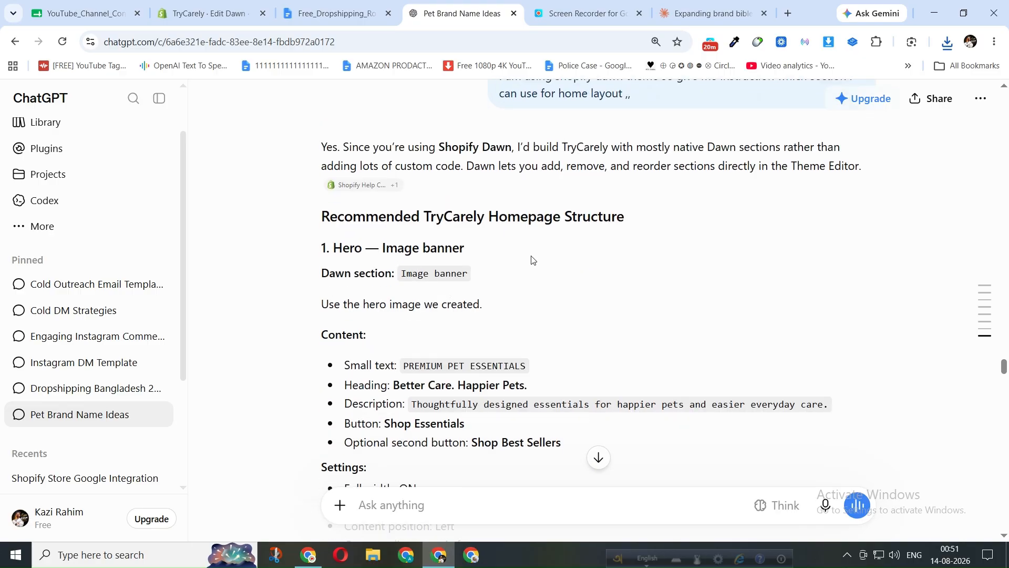
{"action": "left_click_drag", "start_coordinate": [445, 246], "coordinate": [379, 248]}
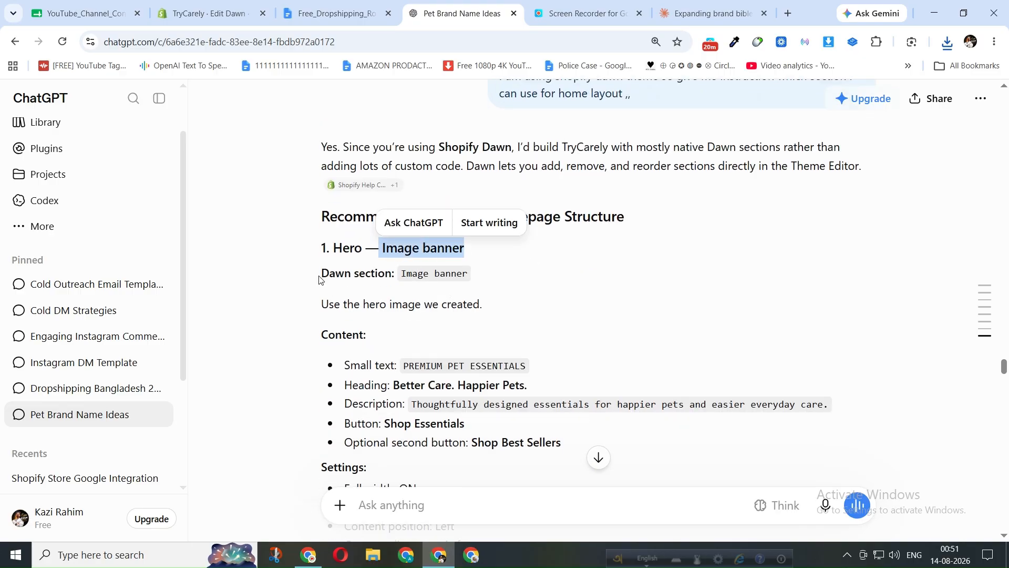
{"action": "scroll", "coordinate": [552, 275], "scroll_direction": "up", "scroll_amount": 3}
Step: Switch to the Shopify theme editor and check the home page preview from the image banner through the Featured products and Collections sections
{"action": "left_click", "coordinate": [226, 15]}
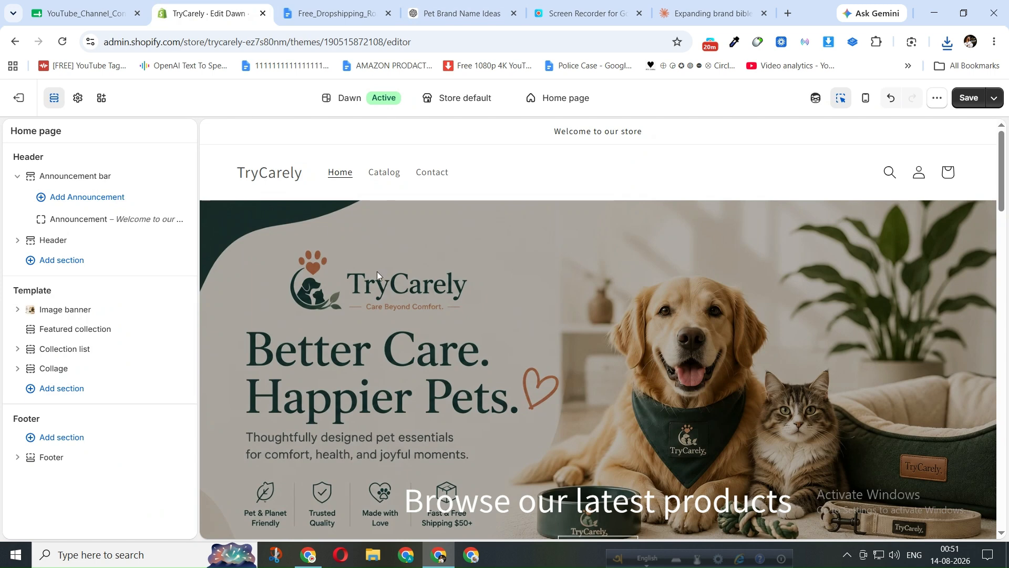
{"action": "scroll", "coordinate": [400, 273], "scroll_direction": "down", "scroll_amount": 9}
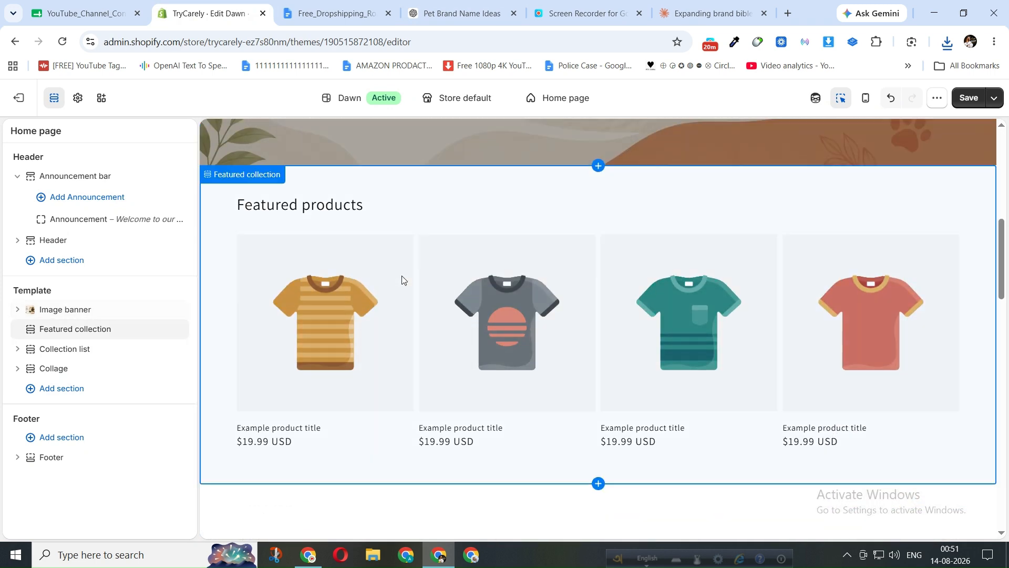
{"action": "scroll", "coordinate": [402, 278], "scroll_direction": "down", "scroll_amount": 1}
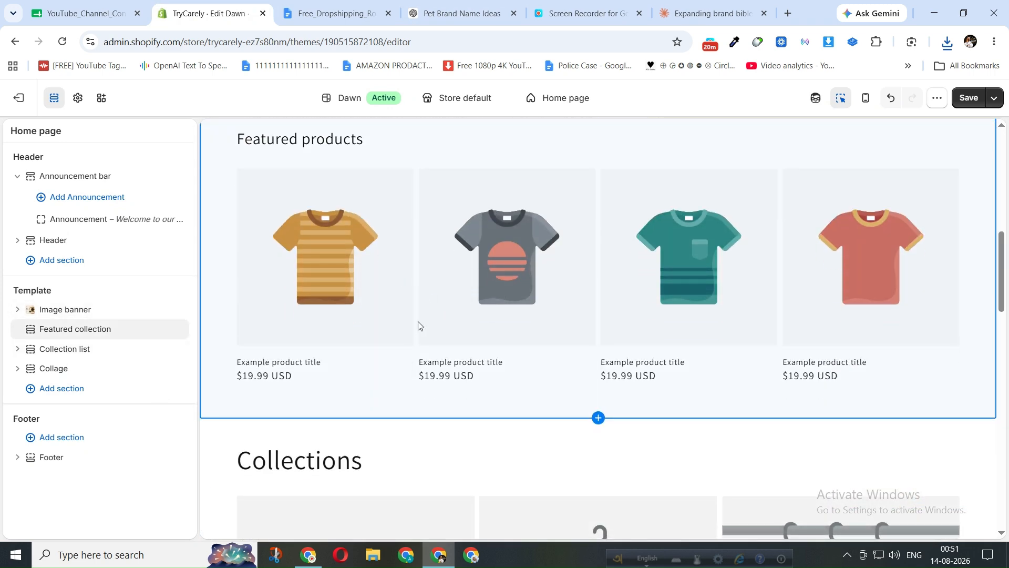
{"action": "scroll", "coordinate": [418, 321], "scroll_direction": "up", "scroll_amount": 5}
Step: Return to ChatGPT and examine the instructions for the hero image banner's content and settings and the Trust Benefits multicolumn section
{"action": "left_click", "coordinate": [460, 14]}
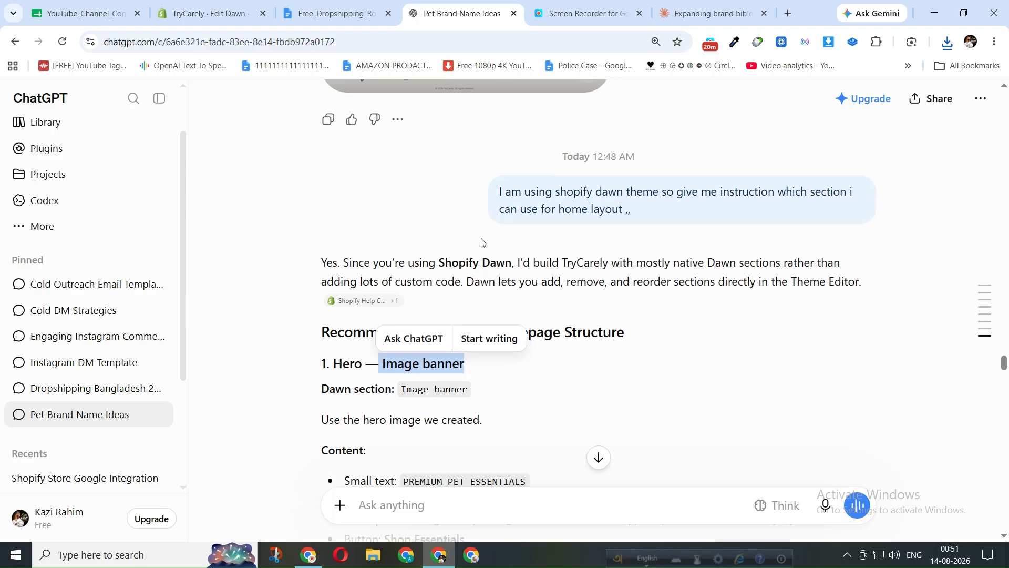
{"action": "scroll", "coordinate": [483, 242], "scroll_direction": "down", "scroll_amount": 1}
{"action": "scroll", "coordinate": [471, 390], "scroll_direction": "down", "scroll_amount": 1}
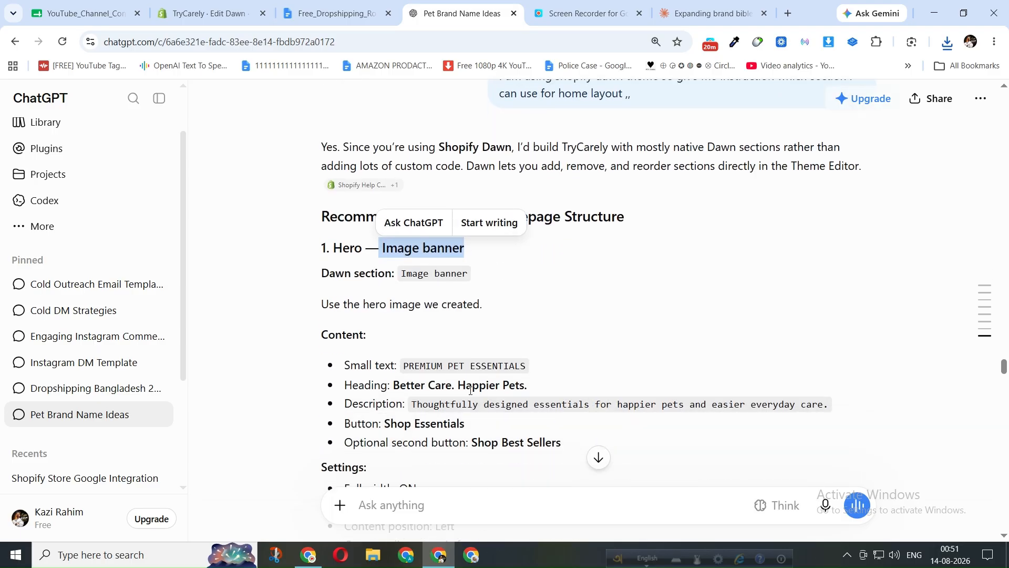
{"action": "scroll", "coordinate": [386, 293], "scroll_direction": "down", "scroll_amount": 3}
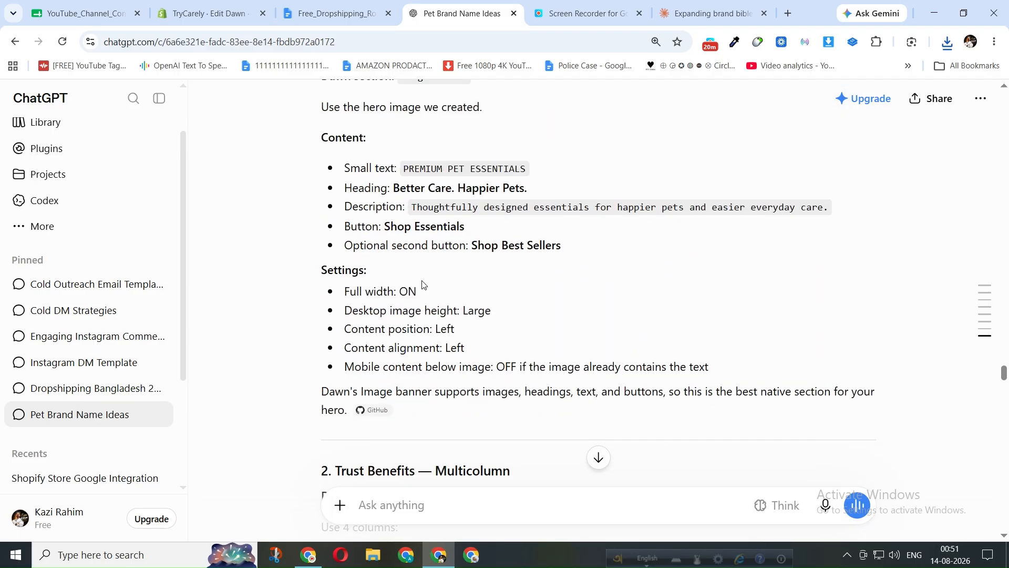
{"action": "scroll", "coordinate": [433, 284], "scroll_direction": "down", "scroll_amount": 2}
{"action": "scroll", "coordinate": [346, 355], "scroll_direction": "down", "scroll_amount": 2}
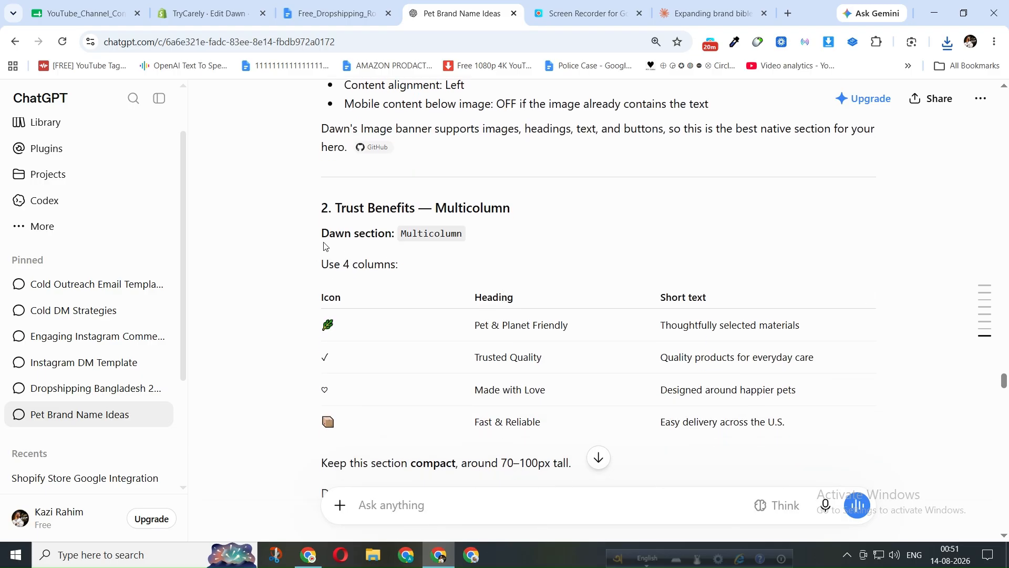
Step: Compare ChatGPT's instructions for the Hero image banner, Trust Benefits multicolumn and Shop by Category collection list sections
{"action": "scroll", "coordinate": [432, 255], "scroll_direction": "down", "scroll_amount": 1}
{"action": "scroll", "coordinate": [596, 291], "scroll_direction": "down", "scroll_amount": 4}
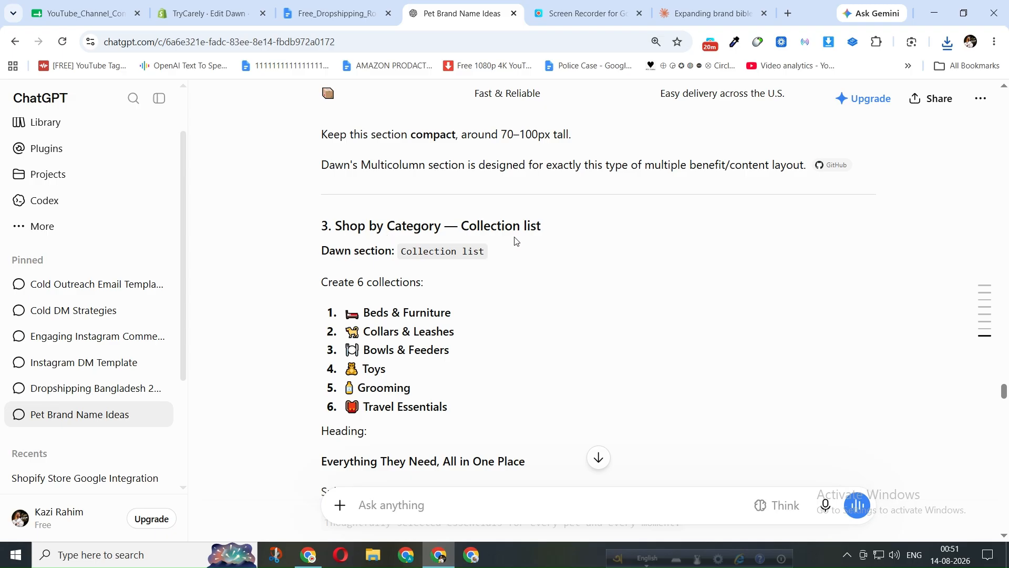
{"action": "left_click_drag", "start_coordinate": [322, 228], "coordinate": [447, 225]}
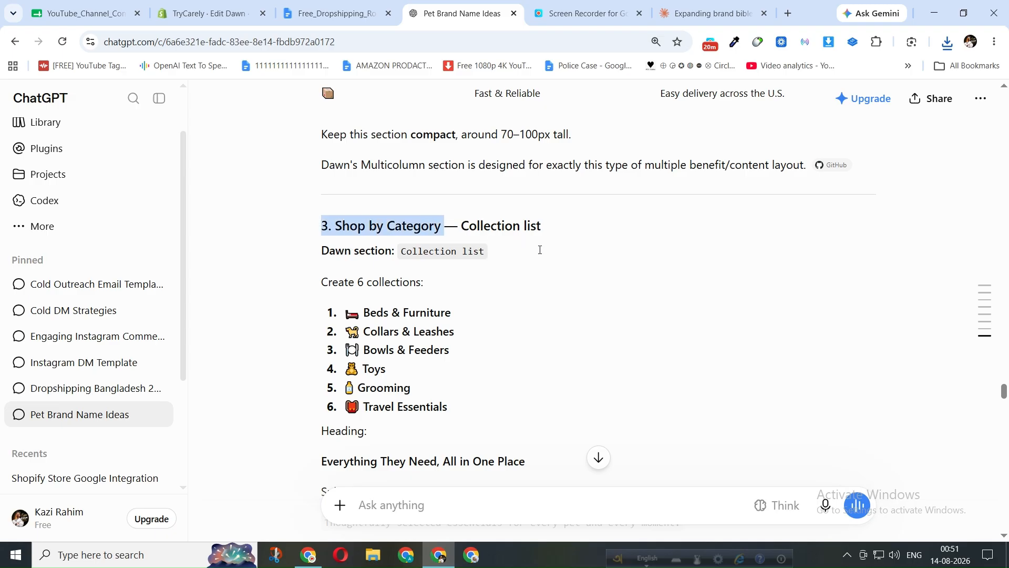
{"action": "scroll", "coordinate": [540, 250], "scroll_direction": "up", "scroll_amount": 8}
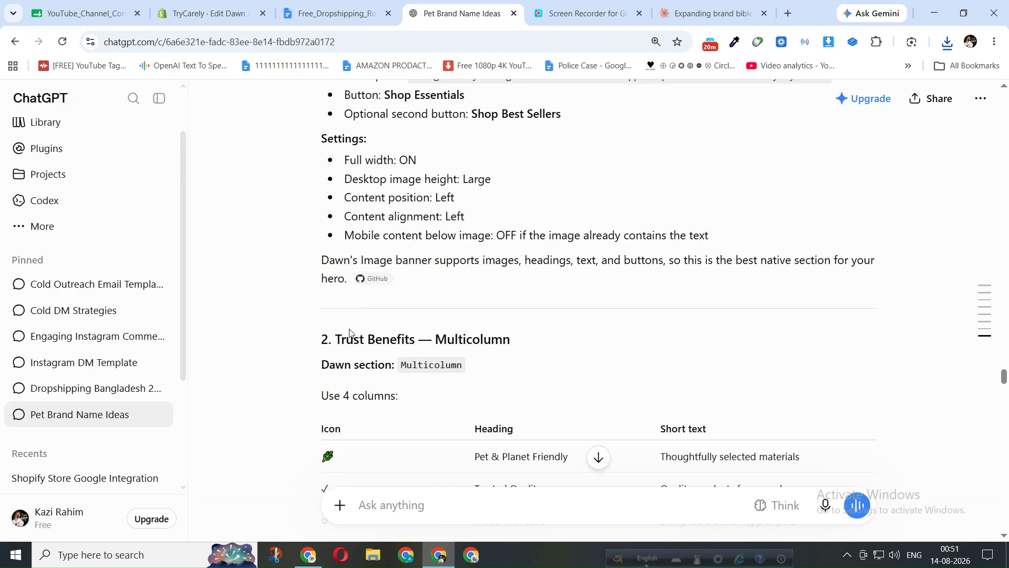
{"action": "left_click_drag", "start_coordinate": [337, 338], "coordinate": [398, 339]}
{"action": "scroll", "coordinate": [402, 331], "scroll_direction": "up", "scroll_amount": 5}
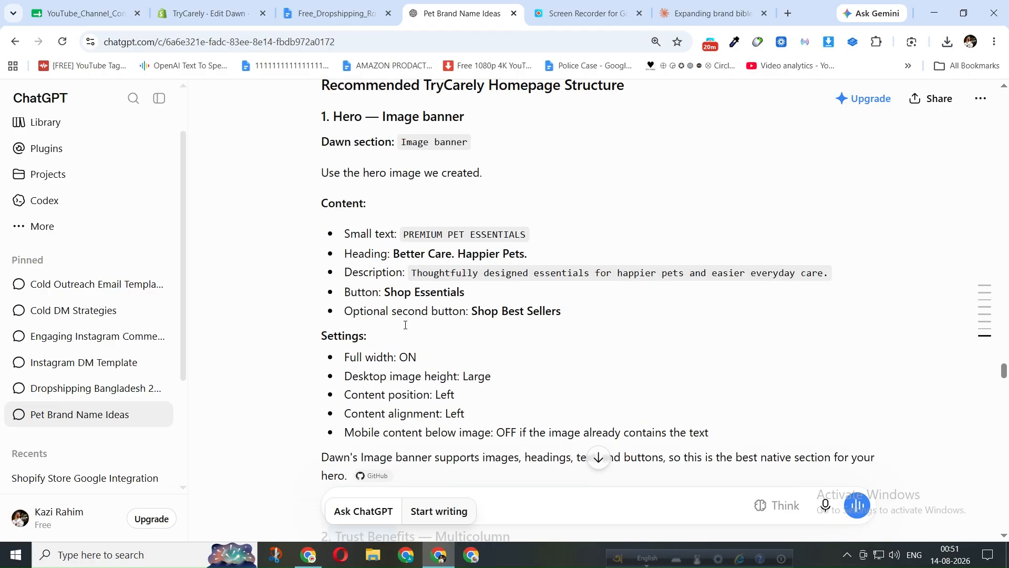
{"action": "scroll", "coordinate": [405, 326], "scroll_direction": "up", "scroll_amount": 1}
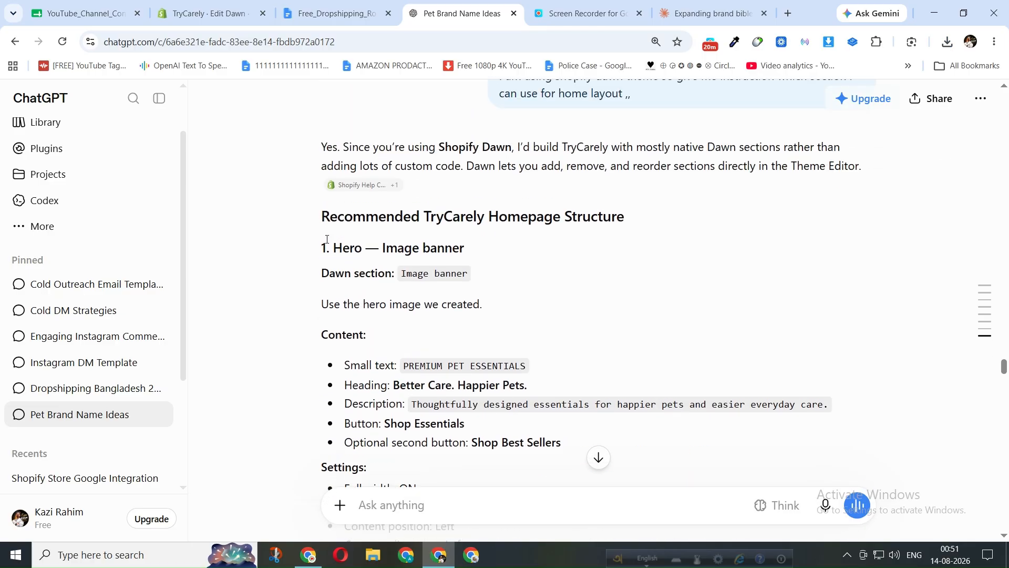
{"action": "left_click_drag", "start_coordinate": [376, 247], "coordinate": [429, 248]}
{"action": "scroll", "coordinate": [455, 273], "scroll_direction": "down", "scroll_amount": 6}
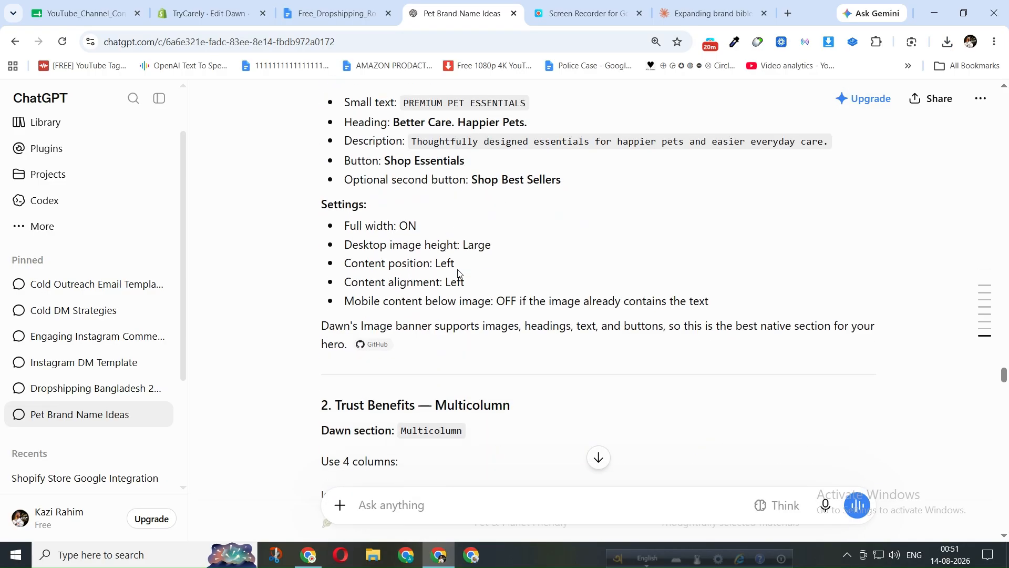
{"action": "scroll", "coordinate": [315, 342], "scroll_direction": "down", "scroll_amount": 1}
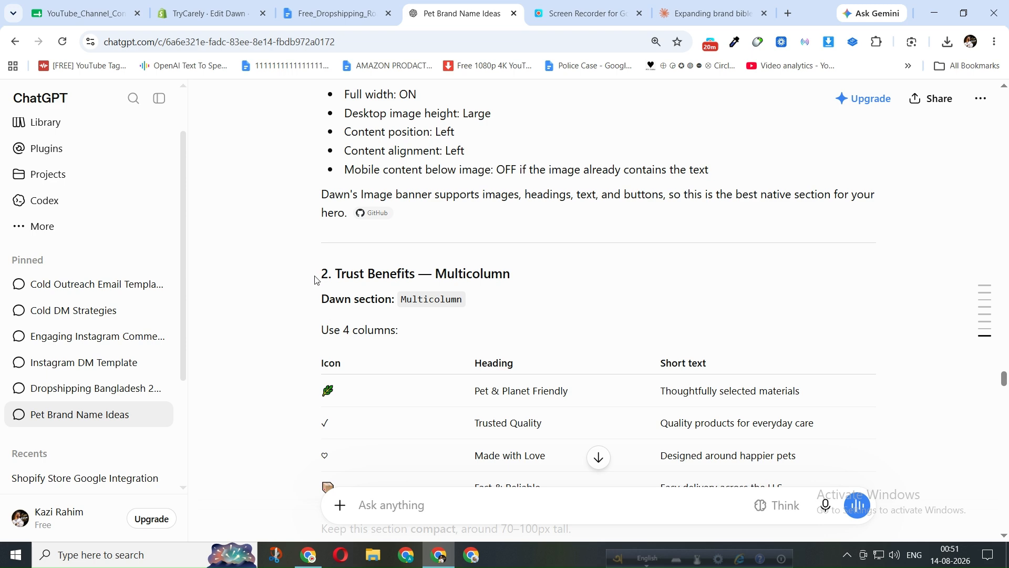
{"action": "scroll", "coordinate": [476, 284], "scroll_direction": "down", "scroll_amount": 1}
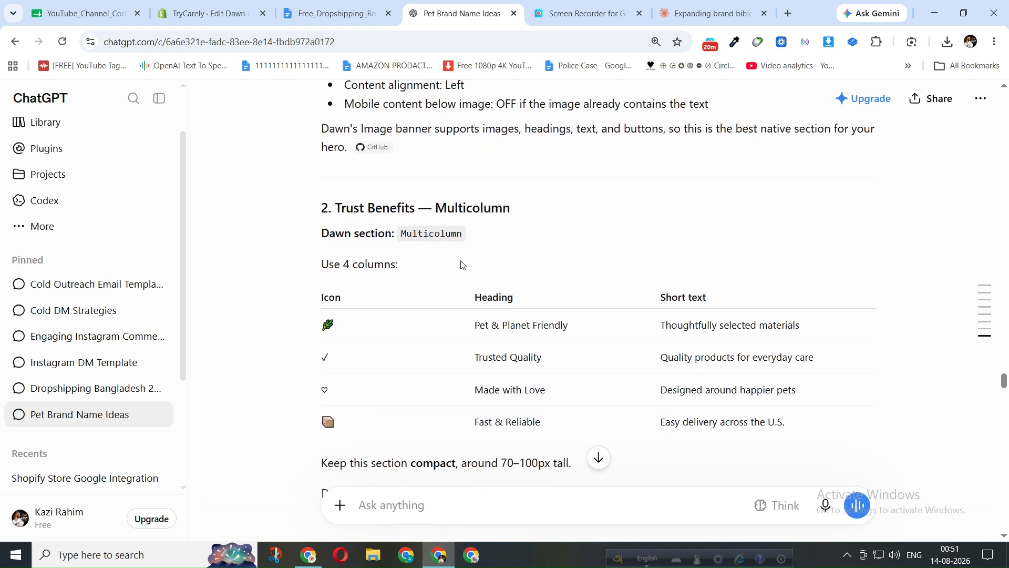
Step: Read the instructions for the Shop by Category, Featured Products and Brand Story sections, including the product card settings
{"action": "scroll", "coordinate": [718, 327], "scroll_direction": "down", "scroll_amount": 5}
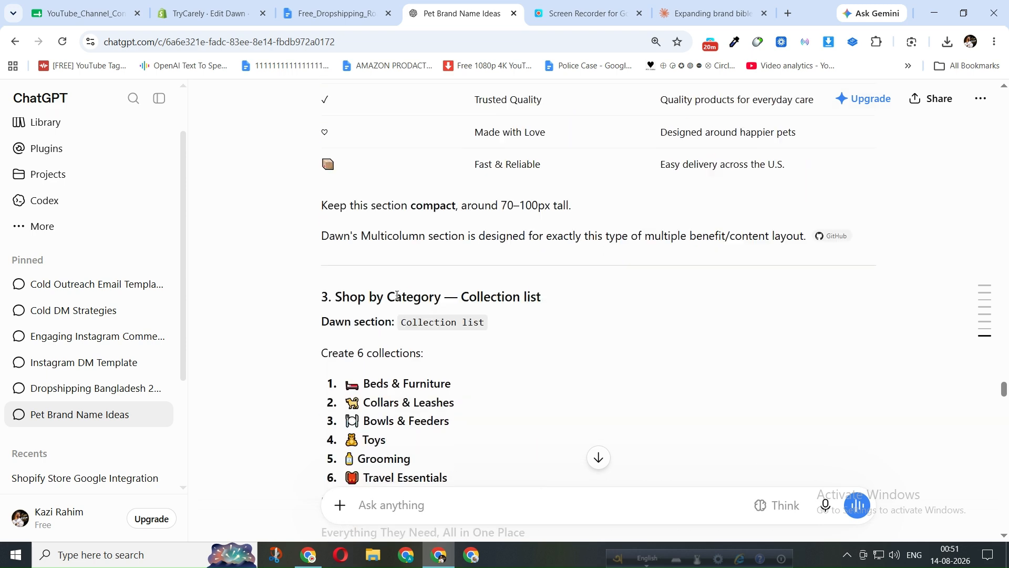
{"action": "scroll", "coordinate": [391, 232], "scroll_direction": "down", "scroll_amount": 5}
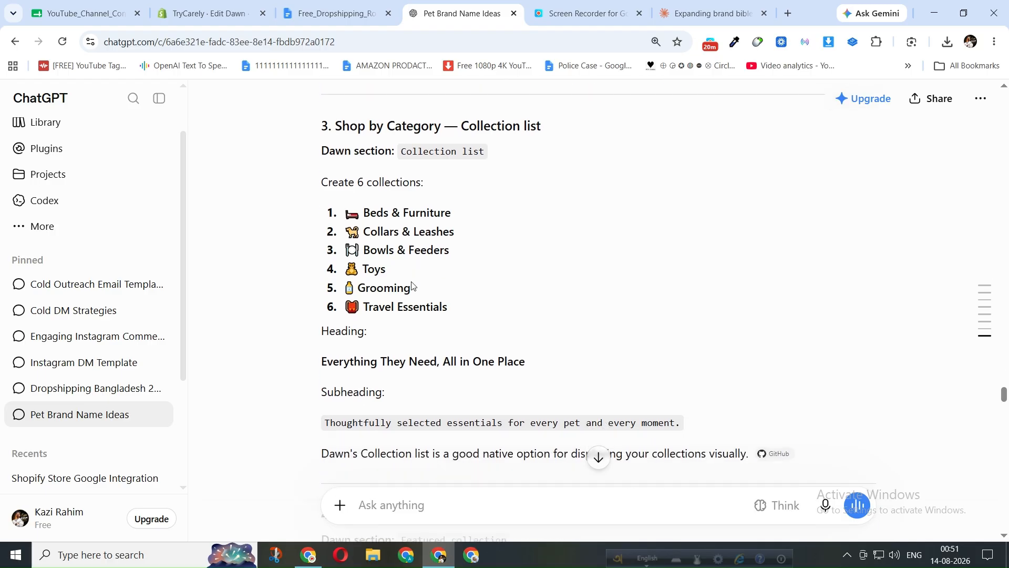
{"action": "scroll", "coordinate": [408, 279], "scroll_direction": "down", "scroll_amount": 1}
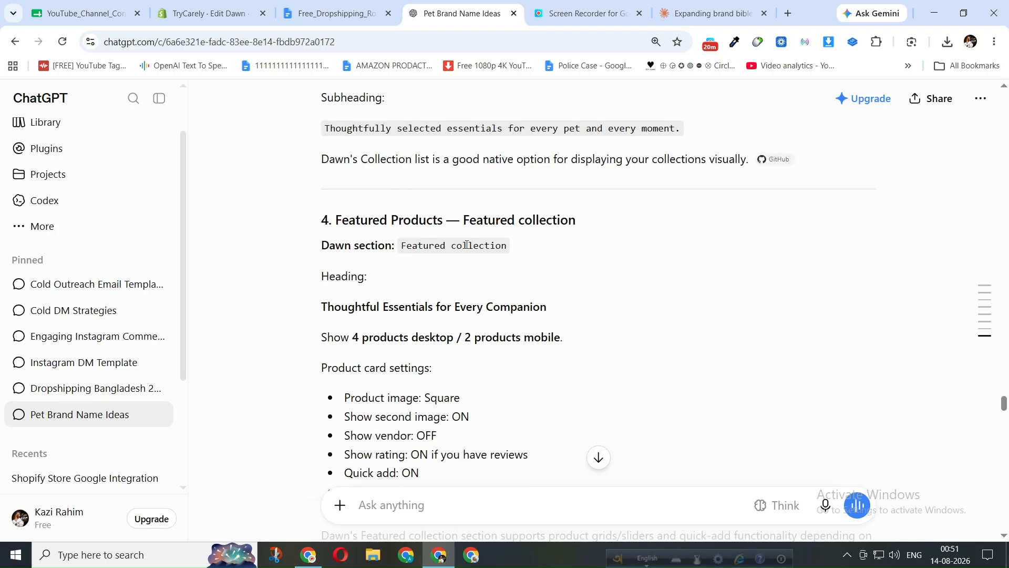
{"action": "scroll", "coordinate": [400, 288], "scroll_direction": "down", "scroll_amount": 1}
{"action": "scroll", "coordinate": [475, 232], "scroll_direction": "down", "scroll_amount": 4}
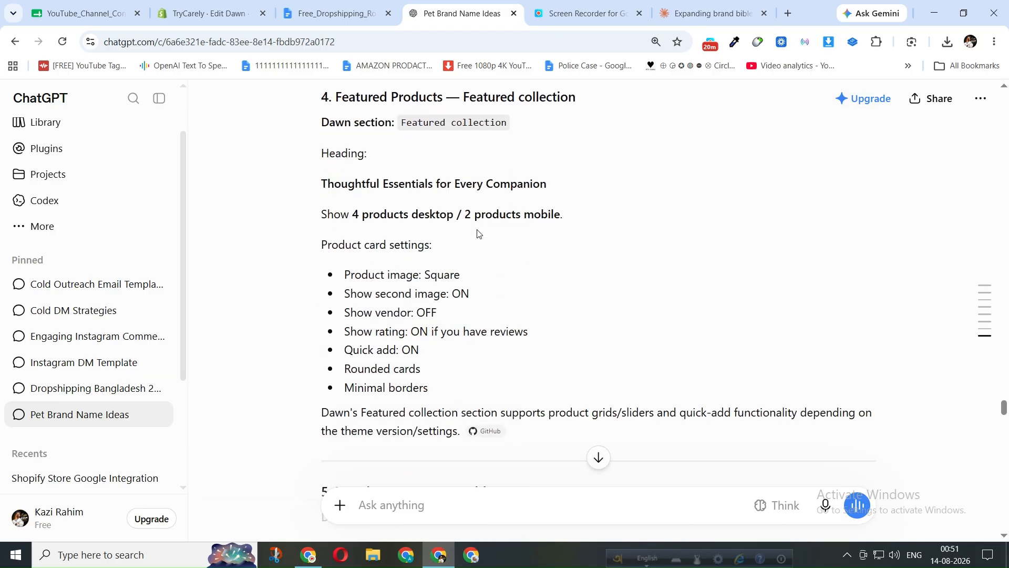
{"action": "scroll", "coordinate": [374, 300], "scroll_direction": "down", "scroll_amount": 4}
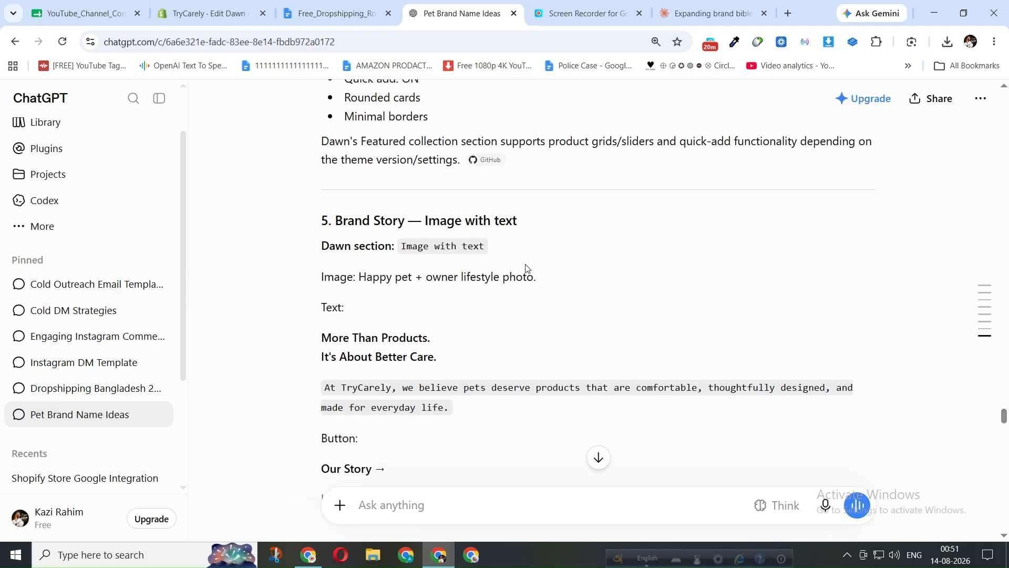
Step: Read through the recommended sections from Best Seller Collection and Lifestyle Banner to Why TryCarely, Customer Reviews and Newsletter
{"action": "scroll", "coordinate": [436, 351], "scroll_direction": "down", "scroll_amount": 2}
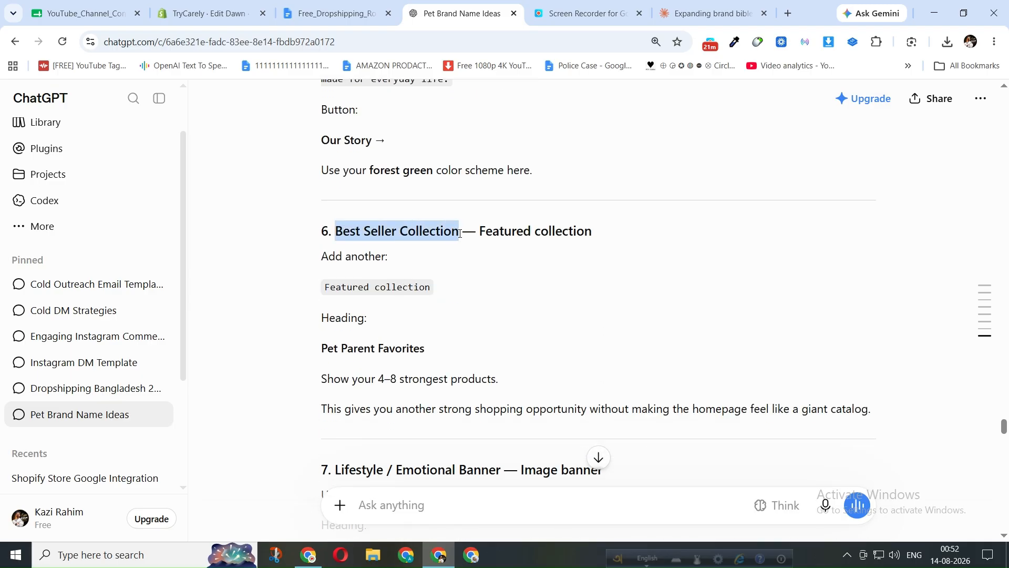
{"action": "scroll", "coordinate": [499, 271], "scroll_direction": "down", "scroll_amount": 3}
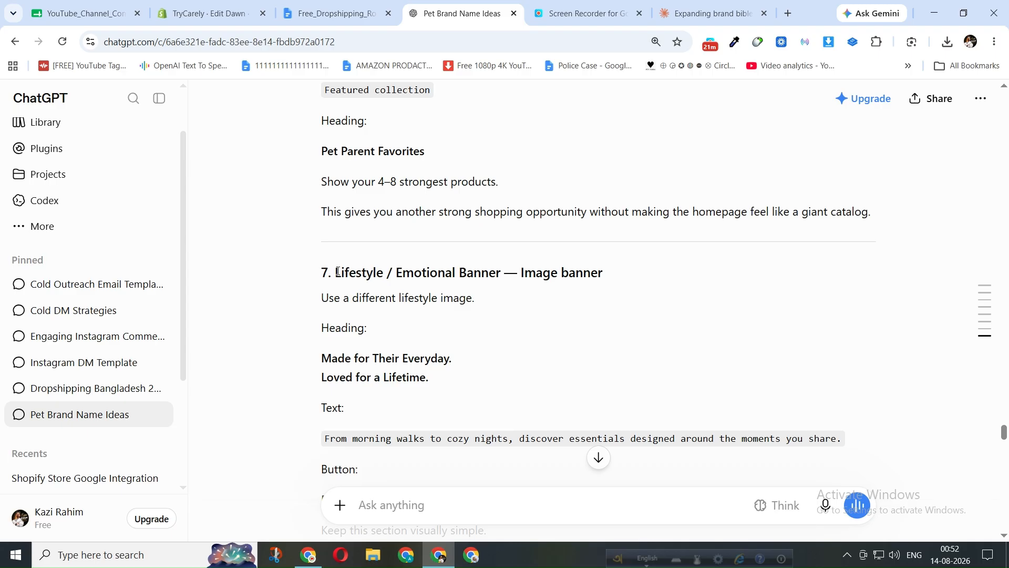
{"action": "scroll", "coordinate": [410, 287], "scroll_direction": "down", "scroll_amount": 4}
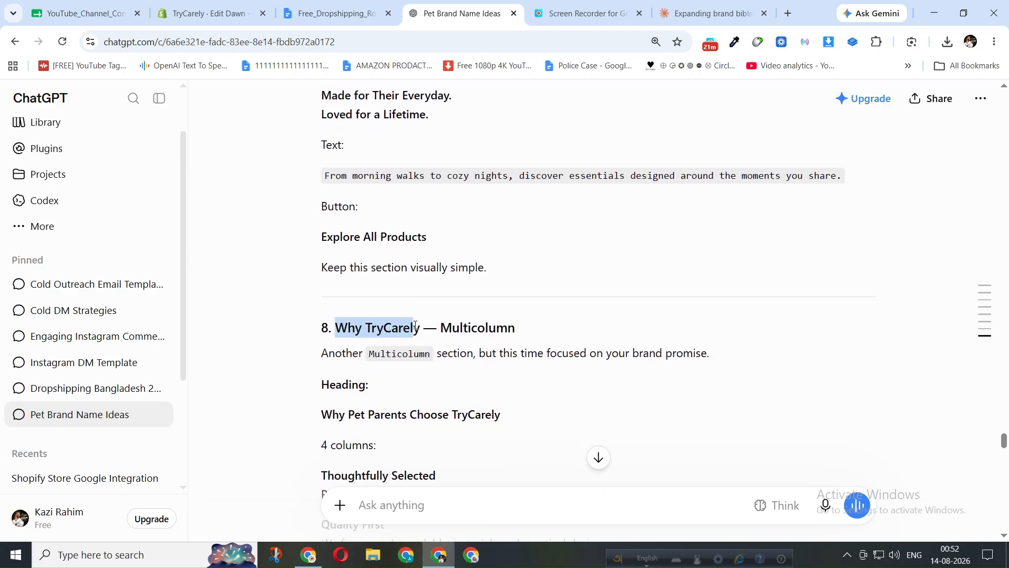
{"action": "scroll", "coordinate": [478, 307], "scroll_direction": "down", "scroll_amount": 5}
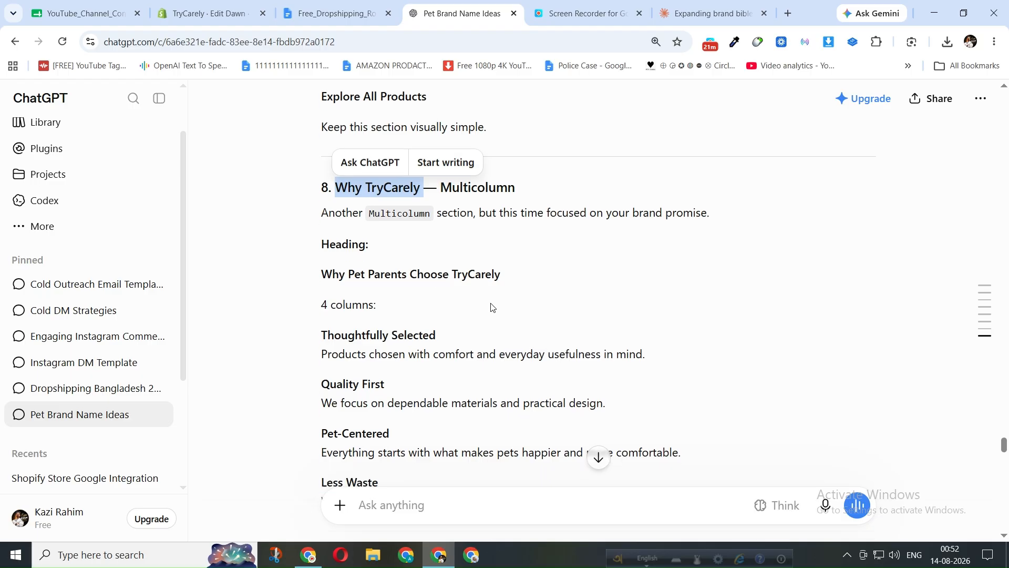
{"action": "scroll", "coordinate": [419, 296], "scroll_direction": "down", "scroll_amount": 5}
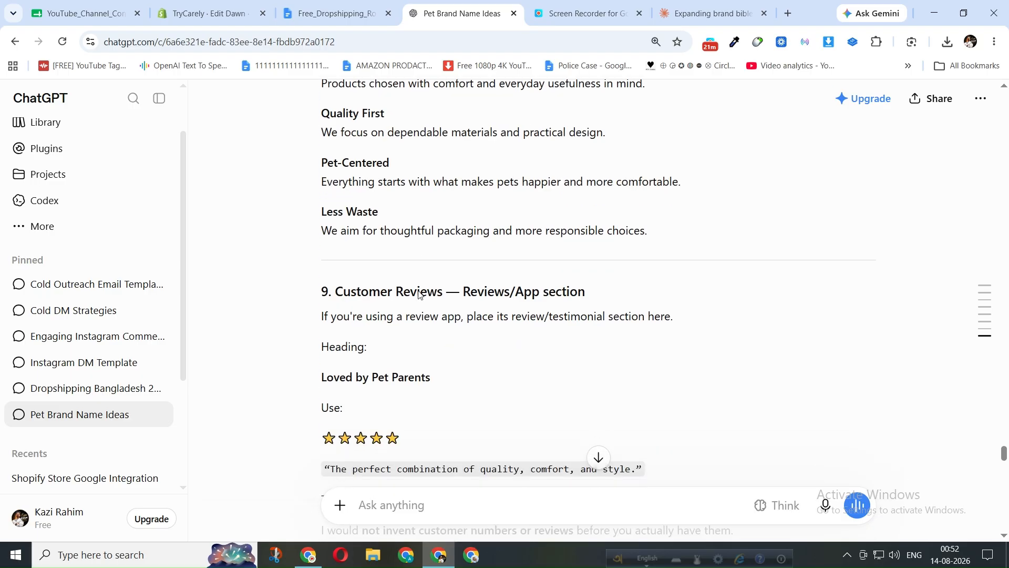
{"action": "scroll", "coordinate": [460, 311], "scroll_direction": "down", "scroll_amount": 9}
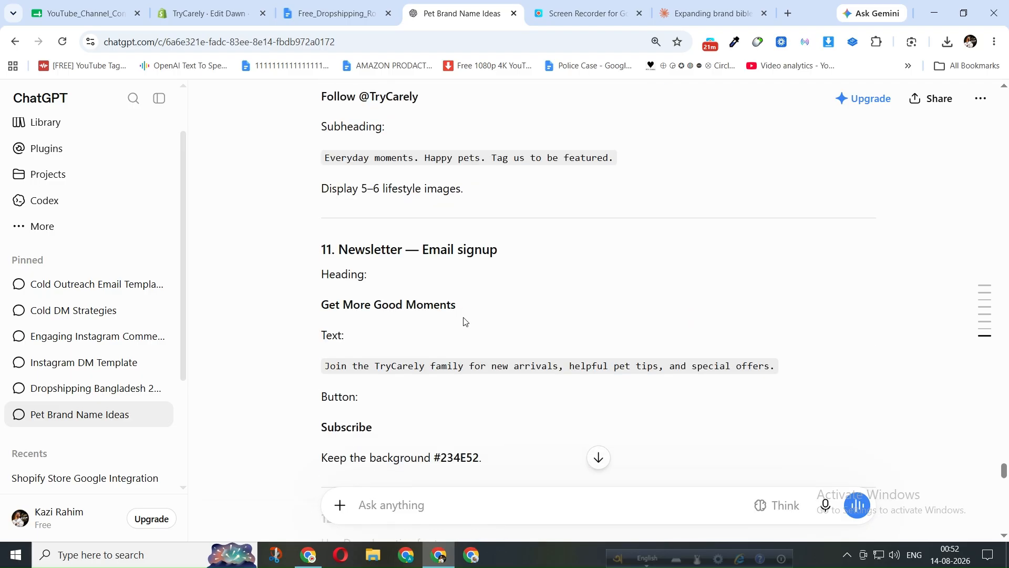
Step: Review the recommended footer columns and the start of the Final Homepage Order outline
{"action": "scroll", "coordinate": [458, 307], "scroll_direction": "down", "scroll_amount": 2}
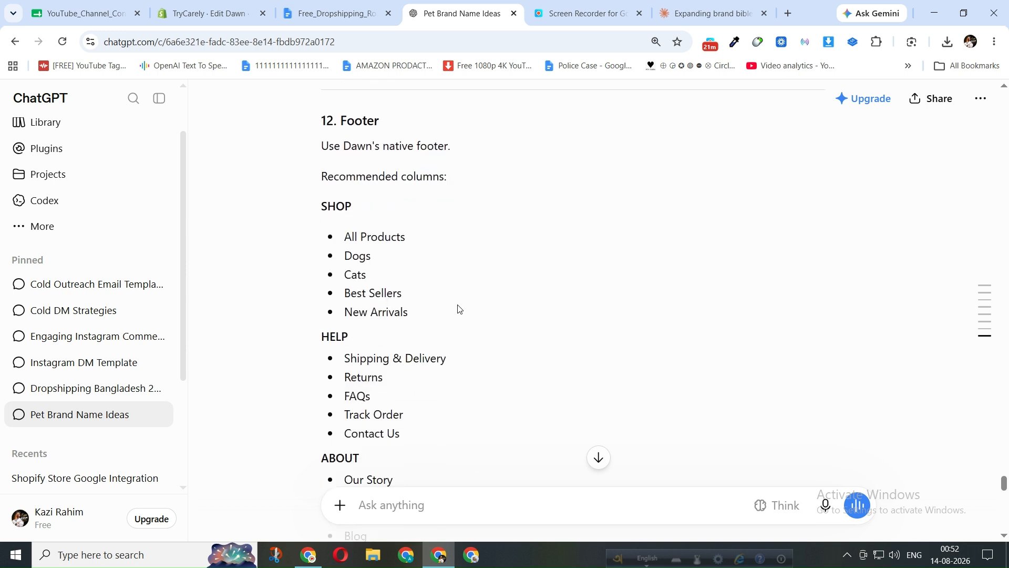
{"action": "scroll", "coordinate": [458, 307], "scroll_direction": "up", "scroll_amount": 1}
{"action": "scroll", "coordinate": [376, 314], "scroll_direction": "down", "scroll_amount": 2}
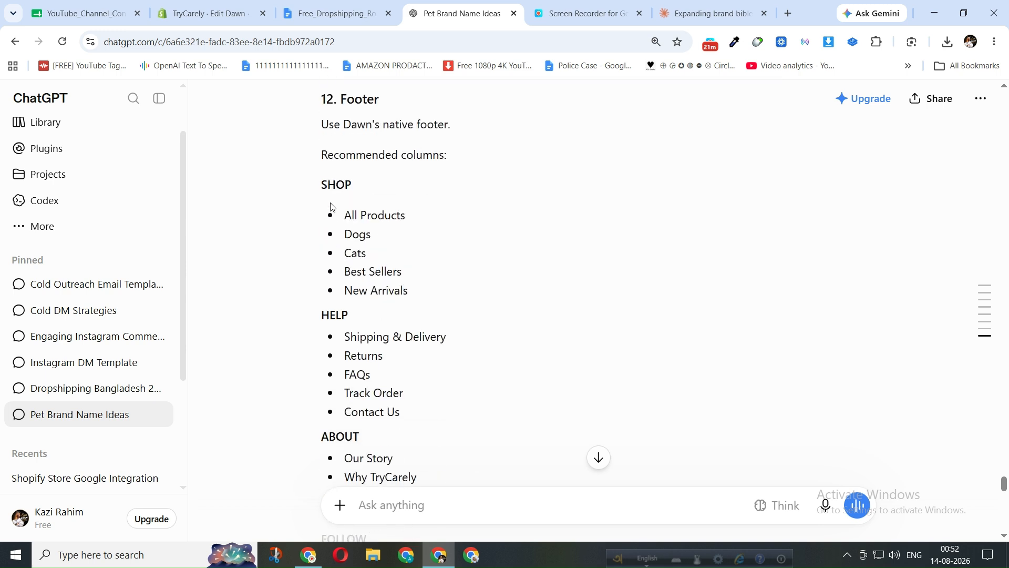
{"action": "scroll", "coordinate": [359, 338], "scroll_direction": "down", "scroll_amount": 5}
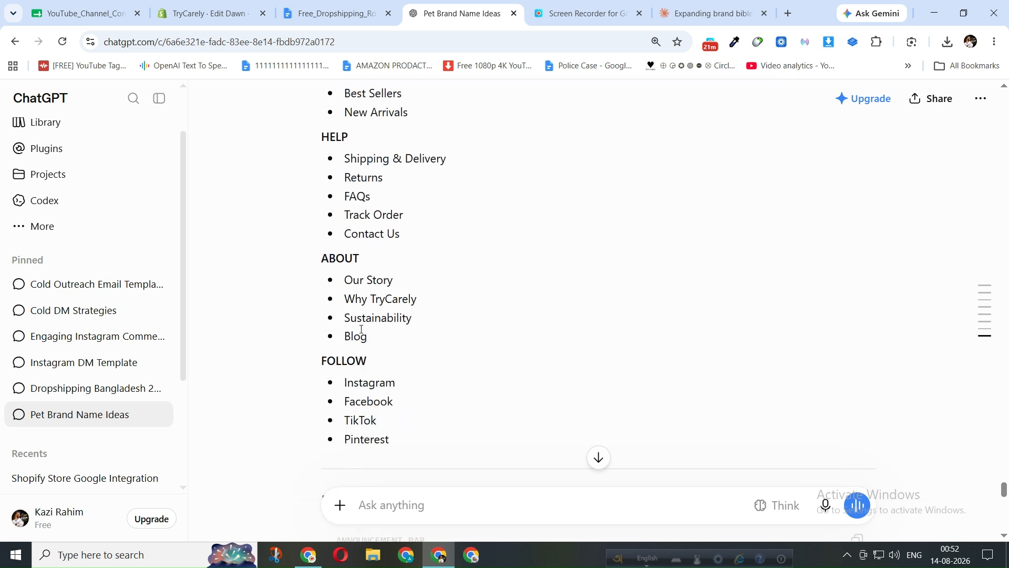
{"action": "scroll", "coordinate": [385, 344], "scroll_direction": "down", "scroll_amount": 1}
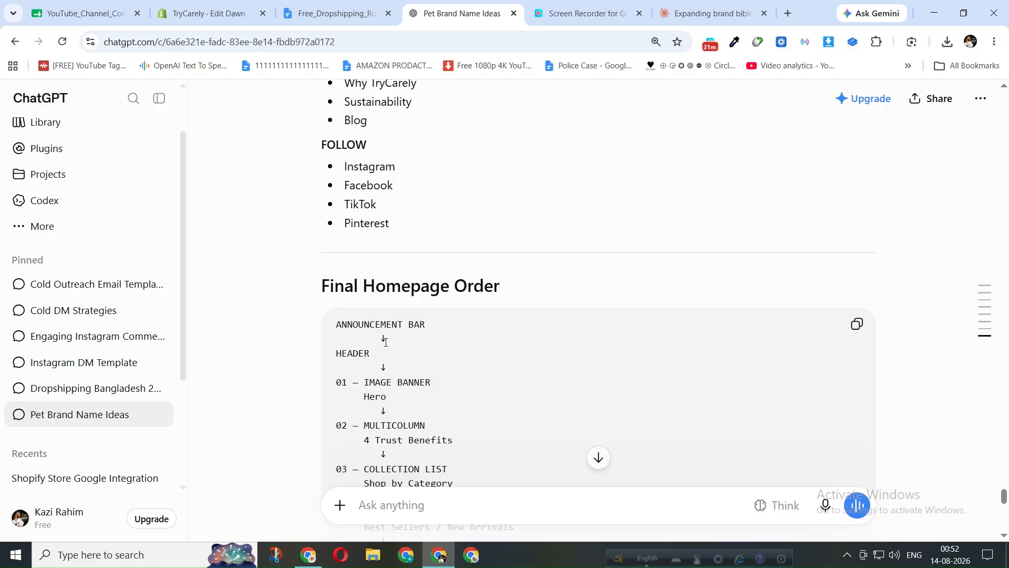
Step: Switch to the Shopify theme editor and compare the home page preview from the image banner to the Multimedia collage with the recommended layout
{"action": "left_click", "coordinate": [198, 14]}
{"action": "scroll", "coordinate": [418, 286], "scroll_direction": "up", "scroll_amount": 6}
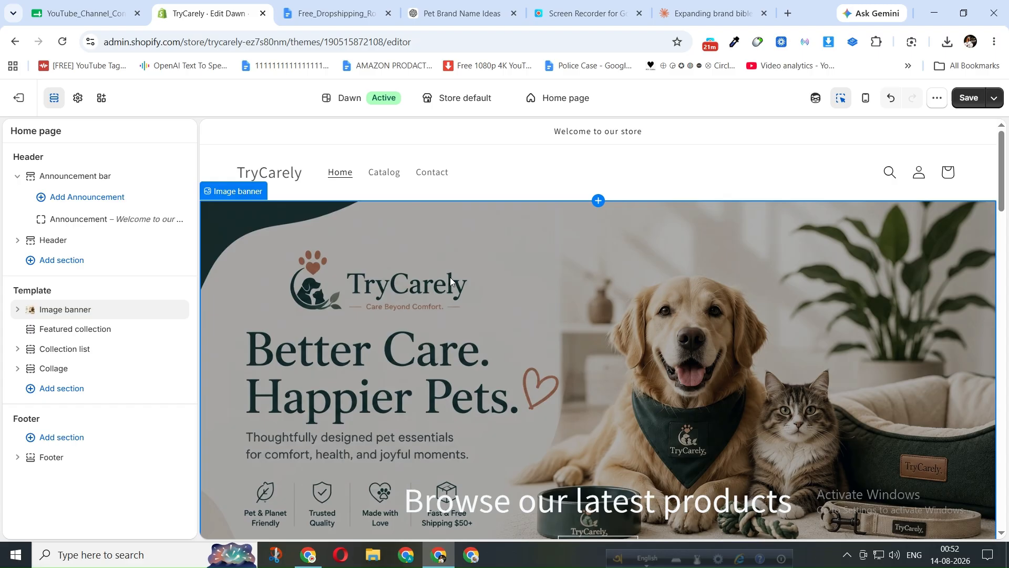
{"action": "scroll", "coordinate": [576, 273], "scroll_direction": "down", "scroll_amount": 9}
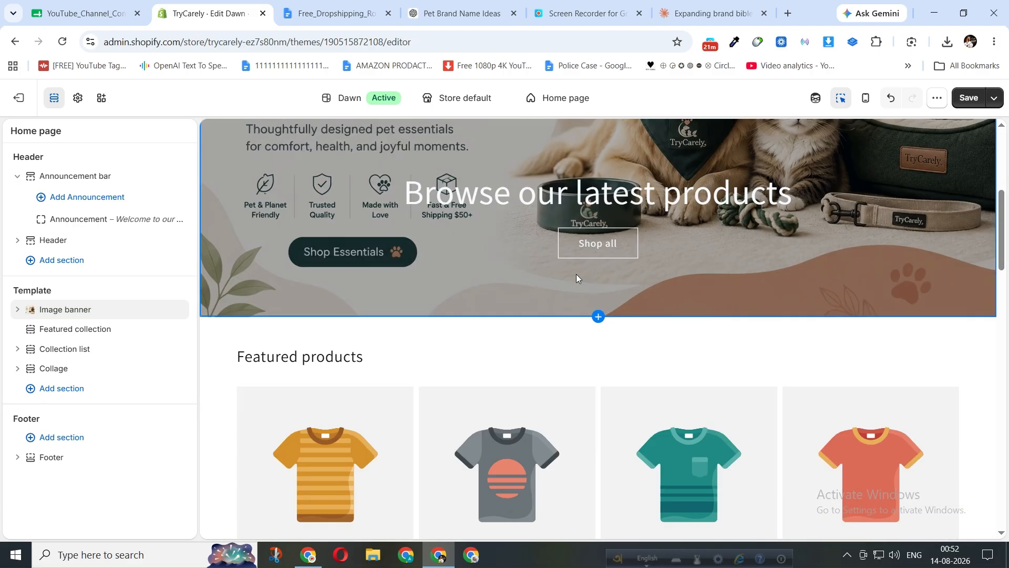
{"action": "scroll", "coordinate": [578, 276], "scroll_direction": "down", "scroll_amount": 7}
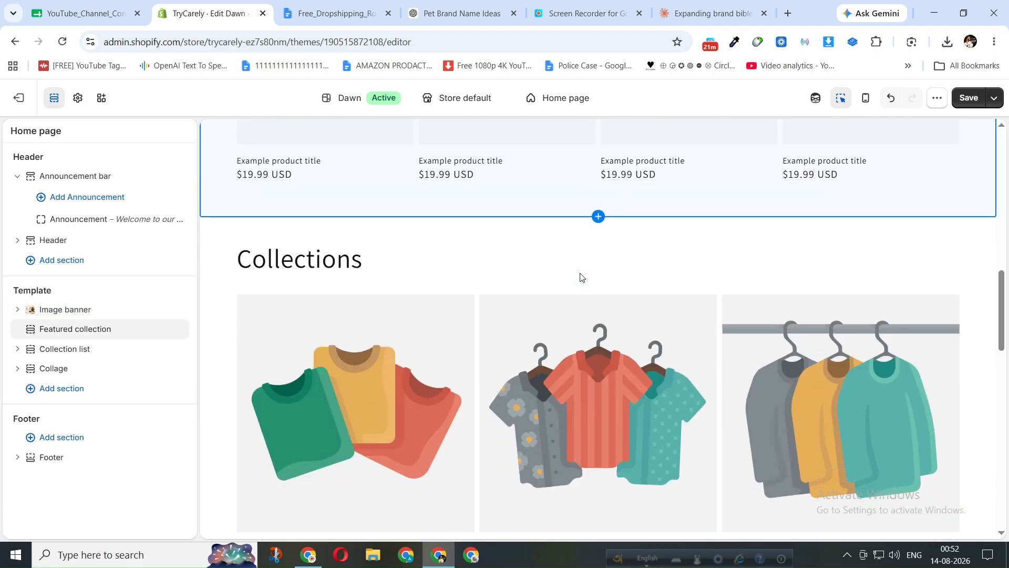
{"action": "scroll", "coordinate": [491, 284], "scroll_direction": "down", "scroll_amount": 3}
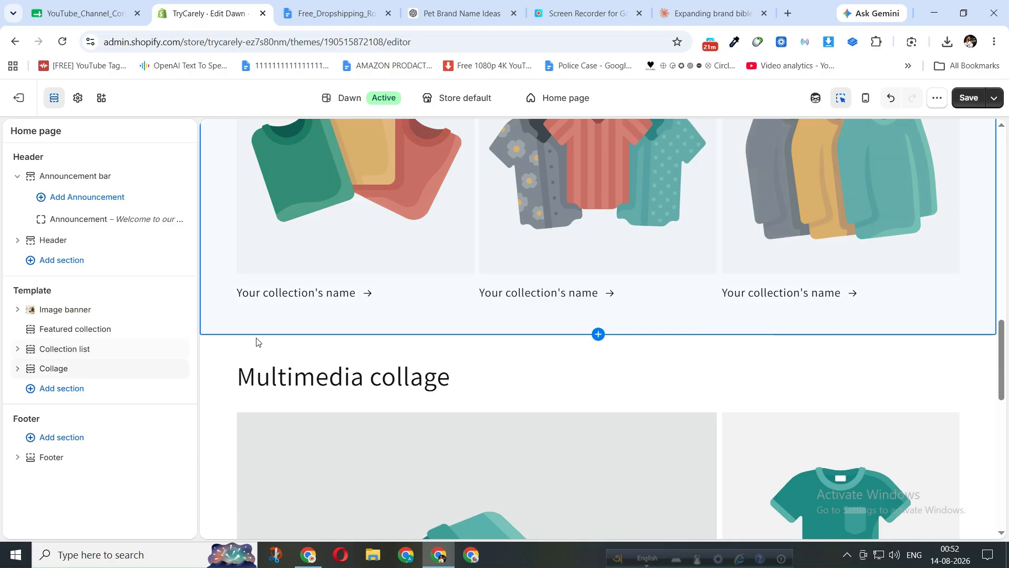
{"action": "scroll", "coordinate": [339, 338], "scroll_direction": "up", "scroll_amount": 1}
{"action": "scroll", "coordinate": [340, 338], "scroll_direction": "up", "scroll_amount": 10}
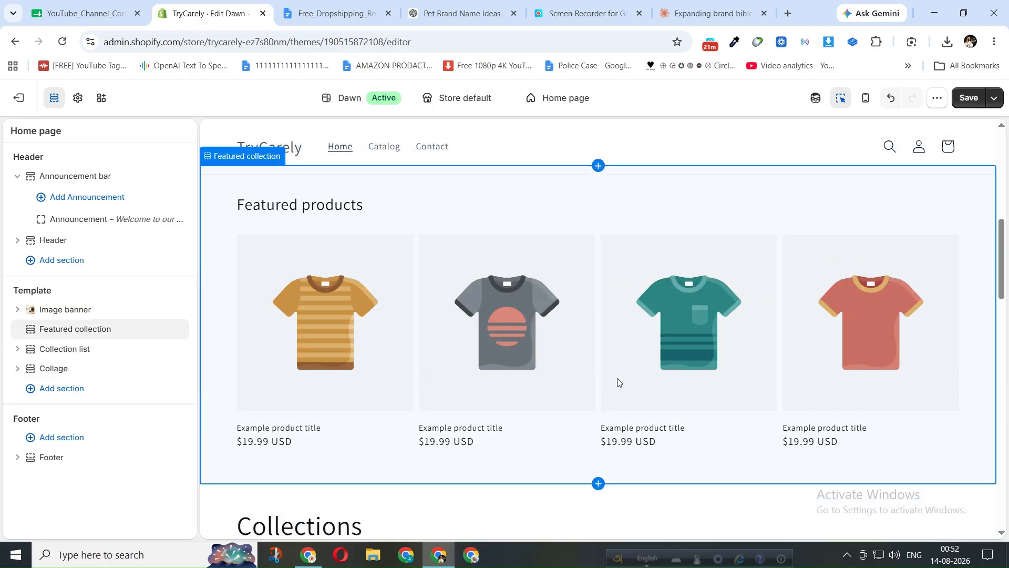
{"action": "scroll", "coordinate": [618, 383], "scroll_direction": "down", "scroll_amount": 3}
{"action": "scroll", "coordinate": [631, 363], "scroll_direction": "up", "scroll_amount": 4}
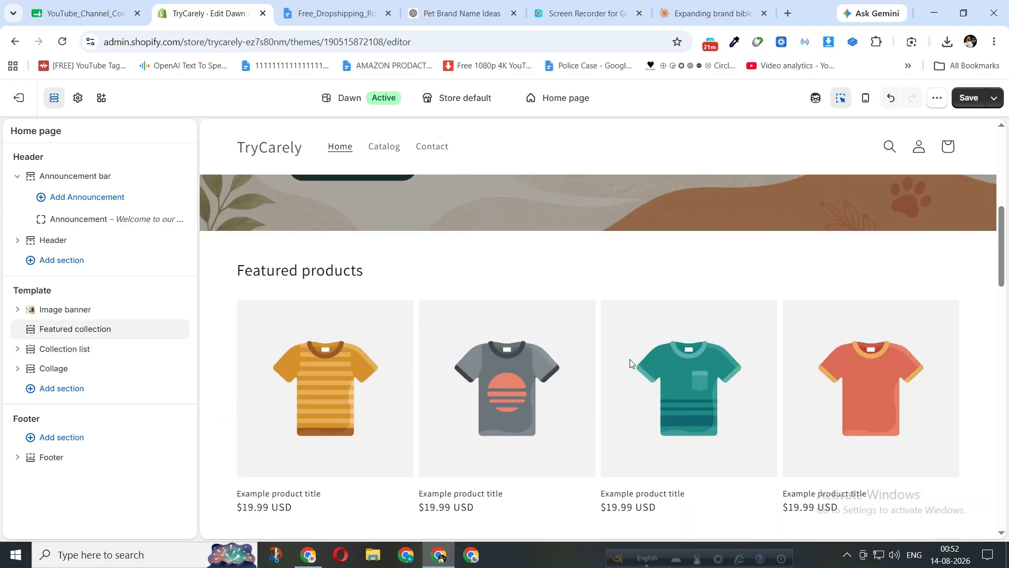
{"action": "scroll", "coordinate": [630, 363], "scroll_direction": "up", "scroll_amount": 8}
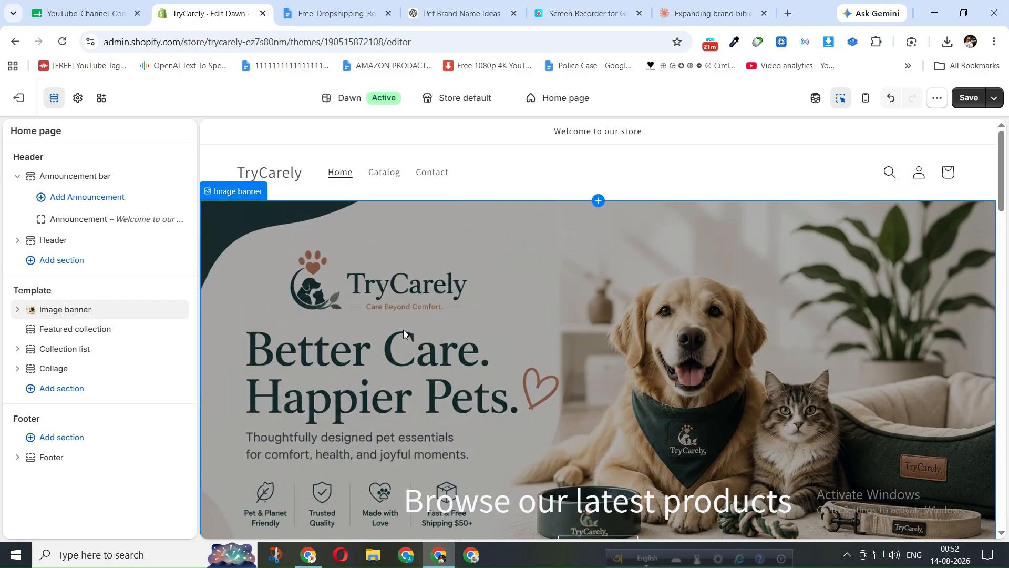
Step: Look through the whole home page preview from the image banner down to the footer's email signup
{"action": "scroll", "coordinate": [507, 297], "scroll_direction": "down", "scroll_amount": 10}
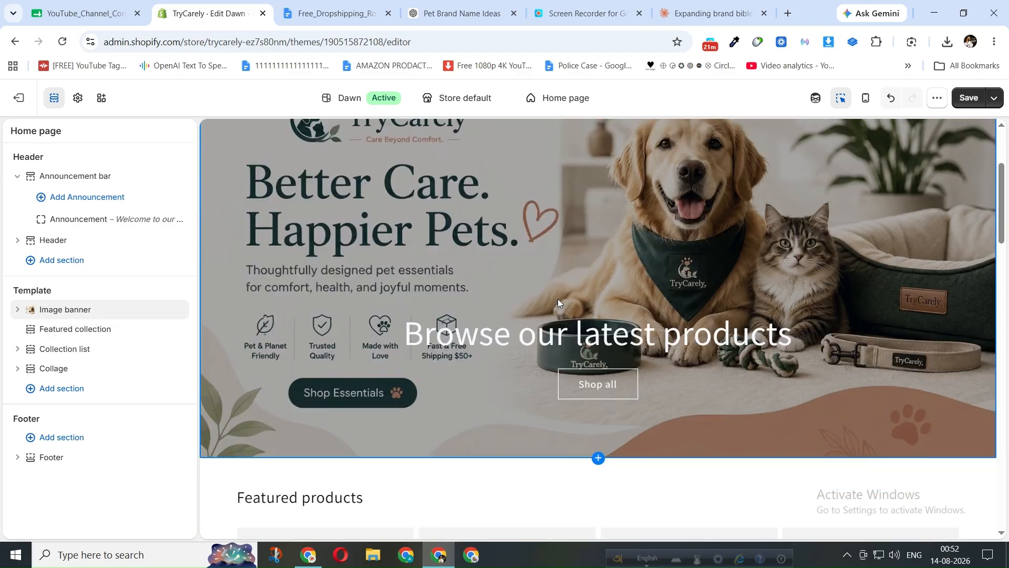
{"action": "scroll", "coordinate": [547, 305], "scroll_direction": "down", "scroll_amount": 5}
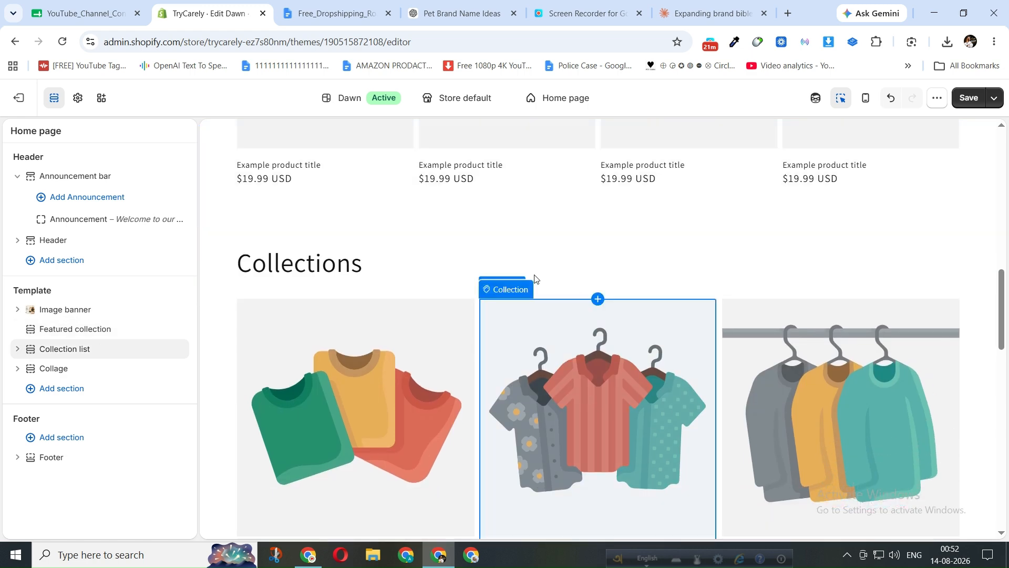
{"action": "scroll", "coordinate": [485, 326], "scroll_direction": "down", "scroll_amount": 8}
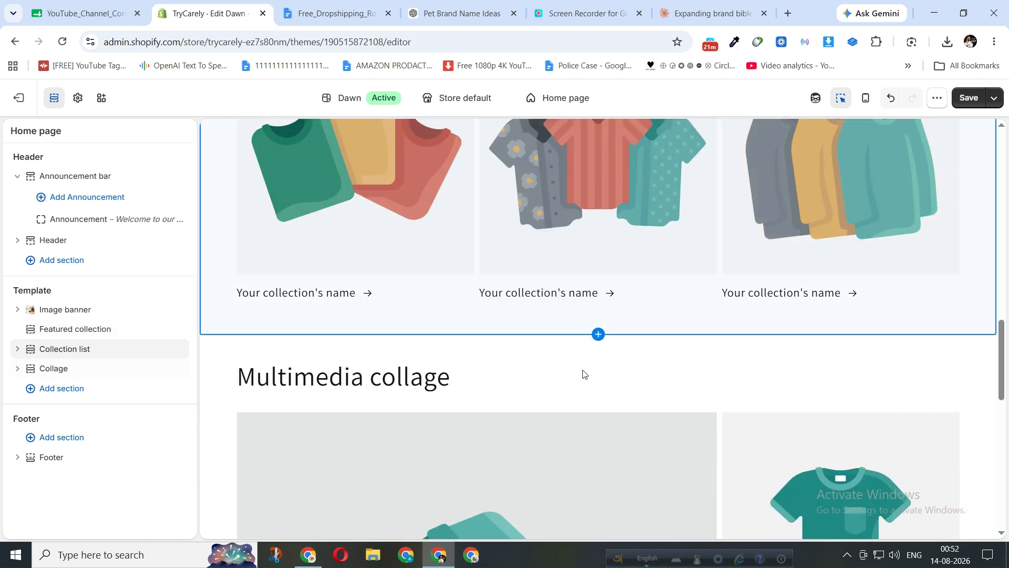
{"action": "scroll", "coordinate": [484, 331], "scroll_direction": "down", "scroll_amount": 5}
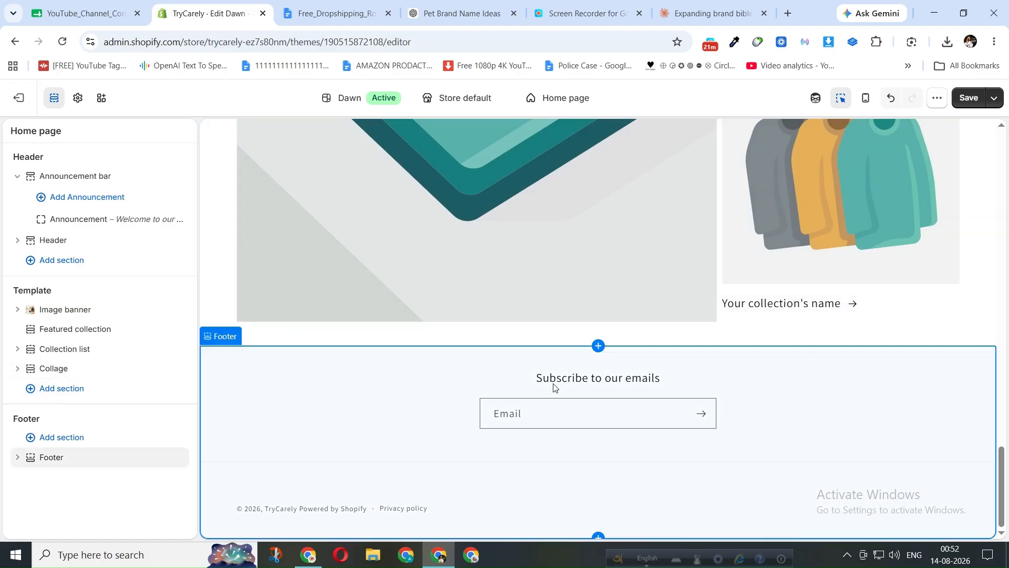
{"action": "scroll", "coordinate": [695, 292], "scroll_direction": "up", "scroll_amount": 4}
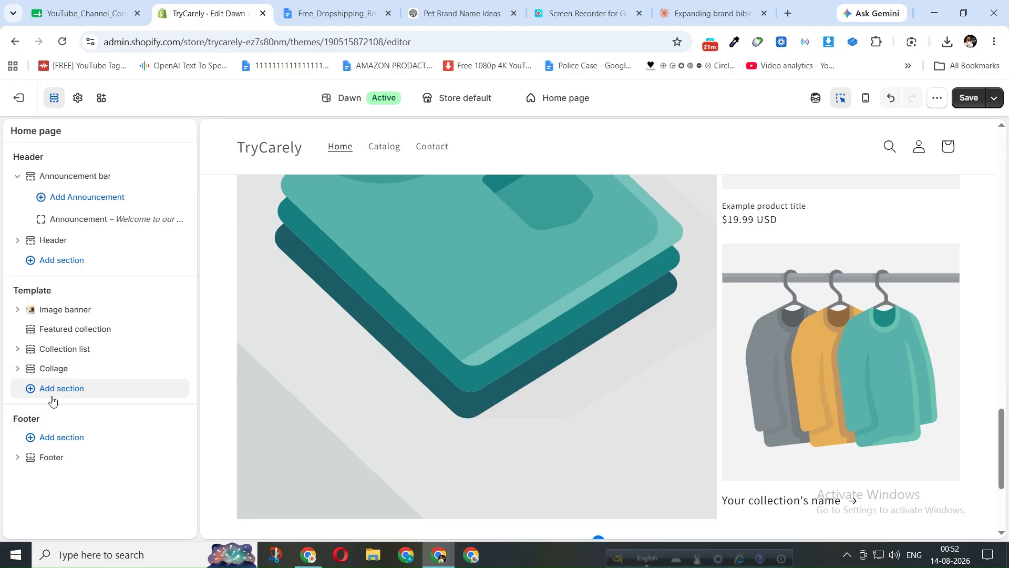
{"action": "scroll", "coordinate": [320, 330], "scroll_direction": "down", "scroll_amount": 4}
{"action": "scroll", "coordinate": [424, 372], "scroll_direction": "up", "scroll_amount": 1}
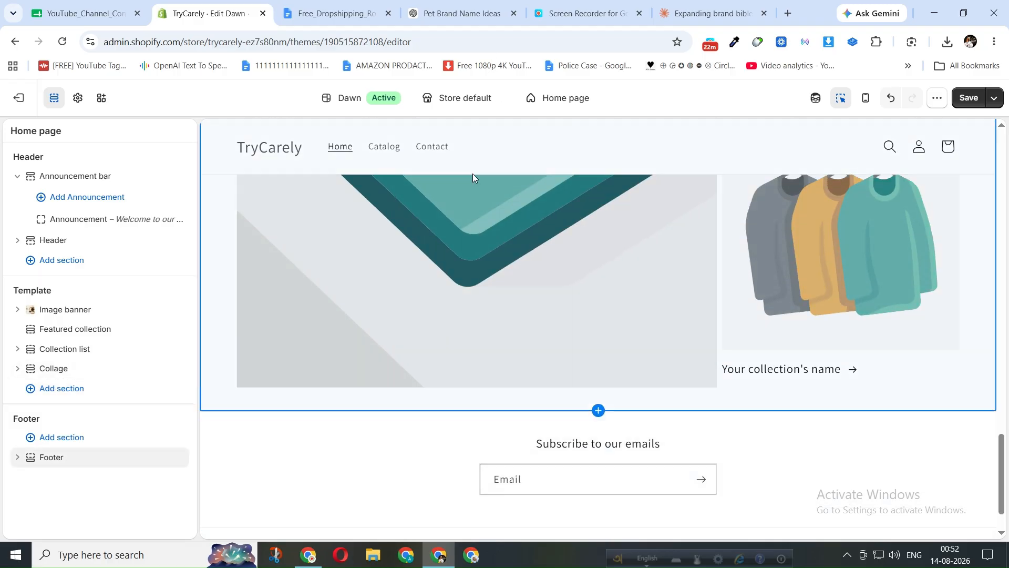
{"action": "scroll", "coordinate": [394, 324], "scroll_direction": "up", "scroll_amount": 2}
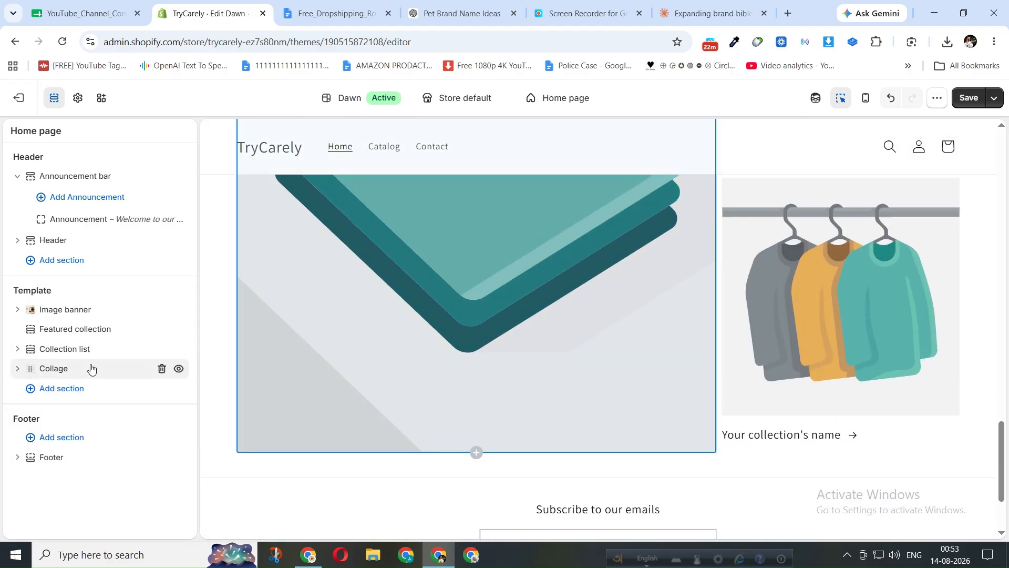
{"action": "scroll", "coordinate": [480, 329], "scroll_direction": "up", "scroll_amount": 2}
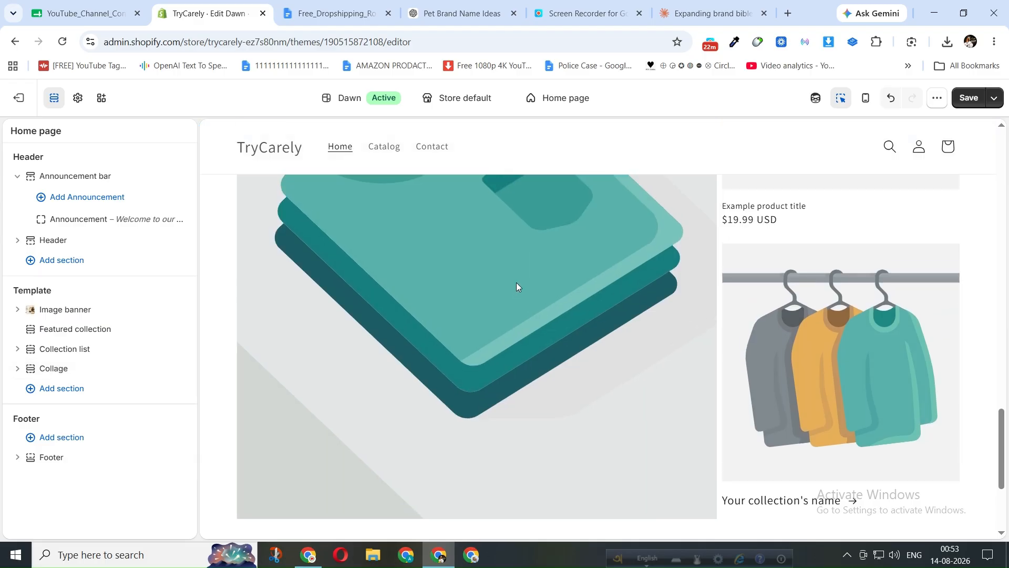
Step: Switch to the ChatGPT chat and examine the TryCarely homepage mockup from the hero banner down to the footer
{"action": "left_click", "coordinate": [455, 16]}
{"action": "scroll", "coordinate": [468, 300], "scroll_direction": "up", "scroll_amount": 10}
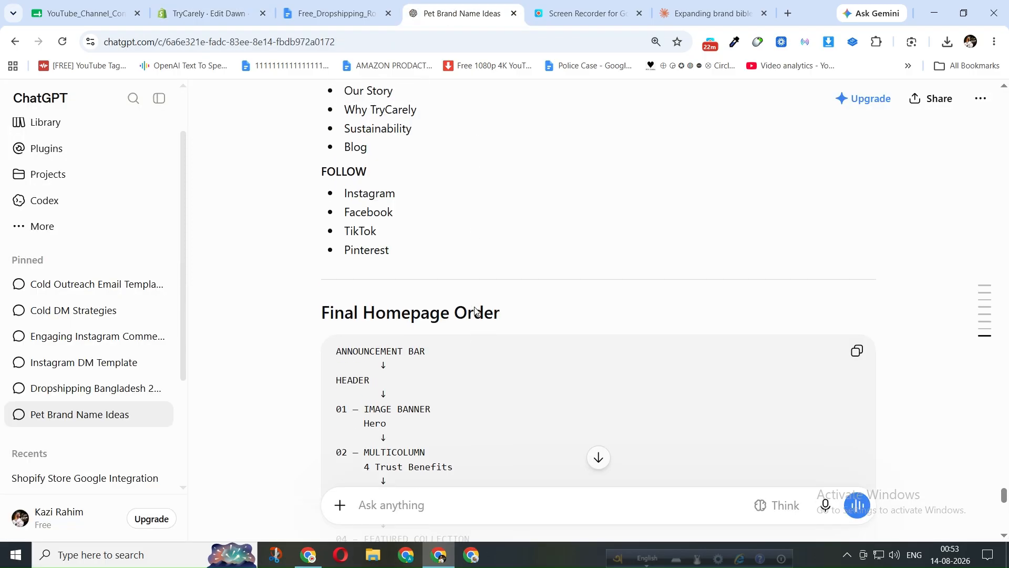
{"action": "scroll", "coordinate": [525, 322], "scroll_direction": "up", "scroll_amount": 20}
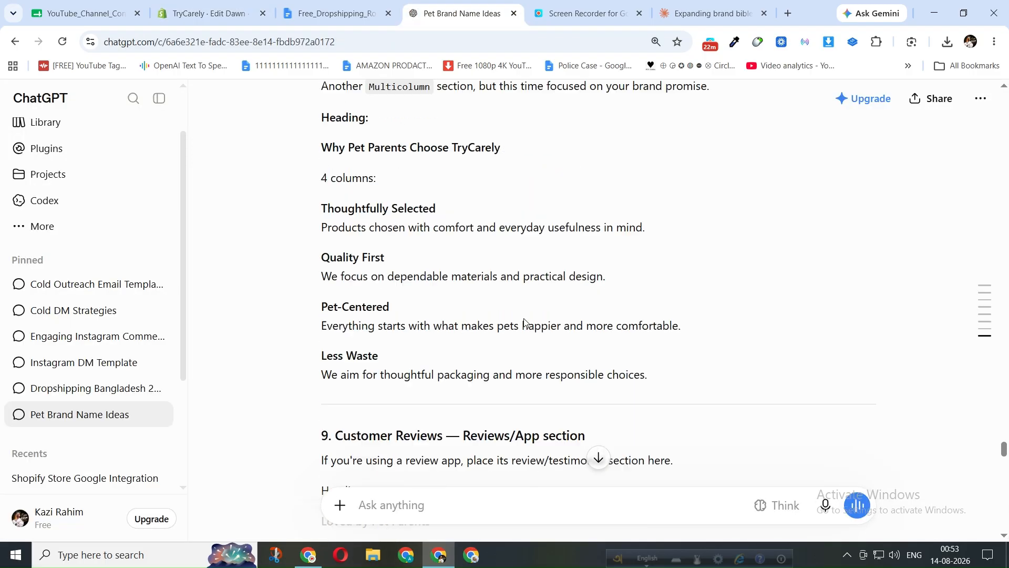
{"action": "scroll", "coordinate": [525, 321], "scroll_direction": "up", "scroll_amount": 20}
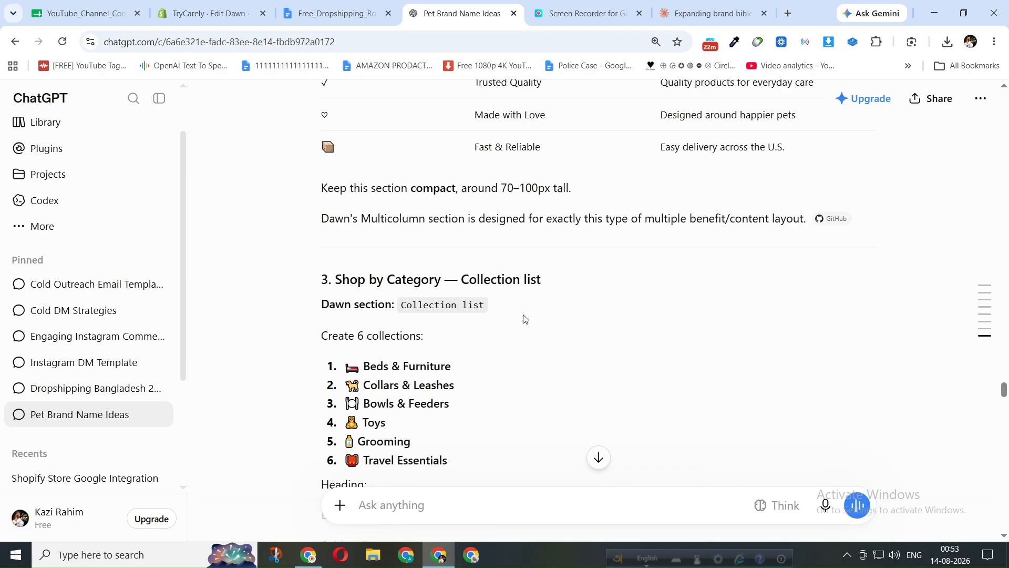
{"action": "scroll", "coordinate": [481, 217], "scroll_direction": "up", "scroll_amount": 3}
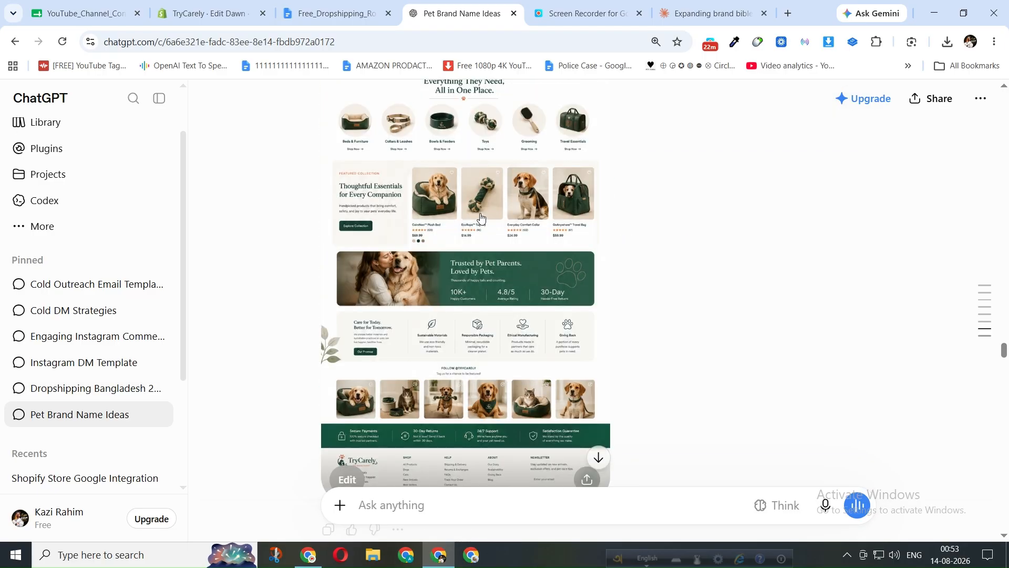
{"action": "scroll", "coordinate": [449, 130], "scroll_direction": "up", "scroll_amount": 3}
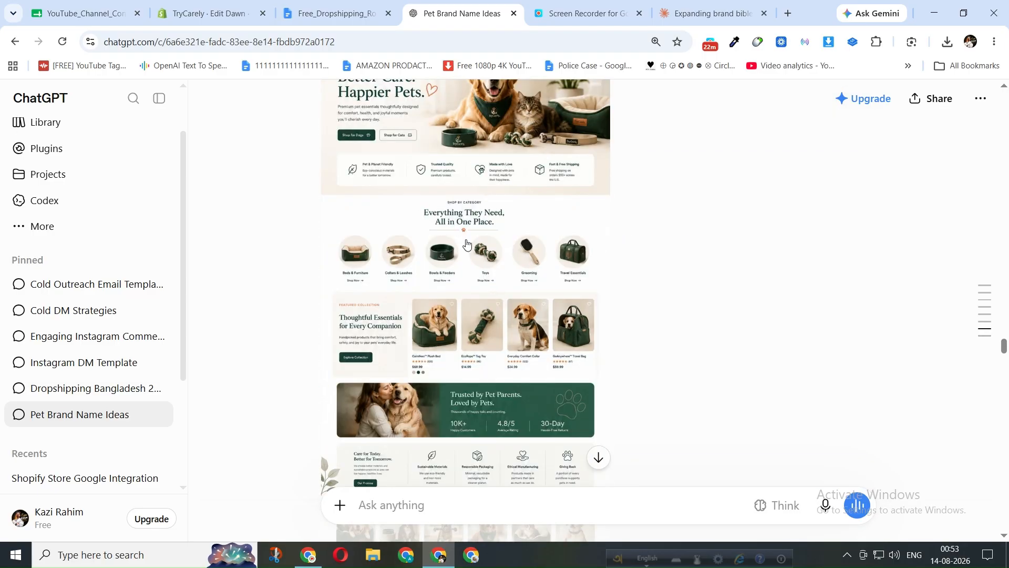
{"action": "scroll", "coordinate": [466, 244], "scroll_direction": "up", "scroll_amount": 2}
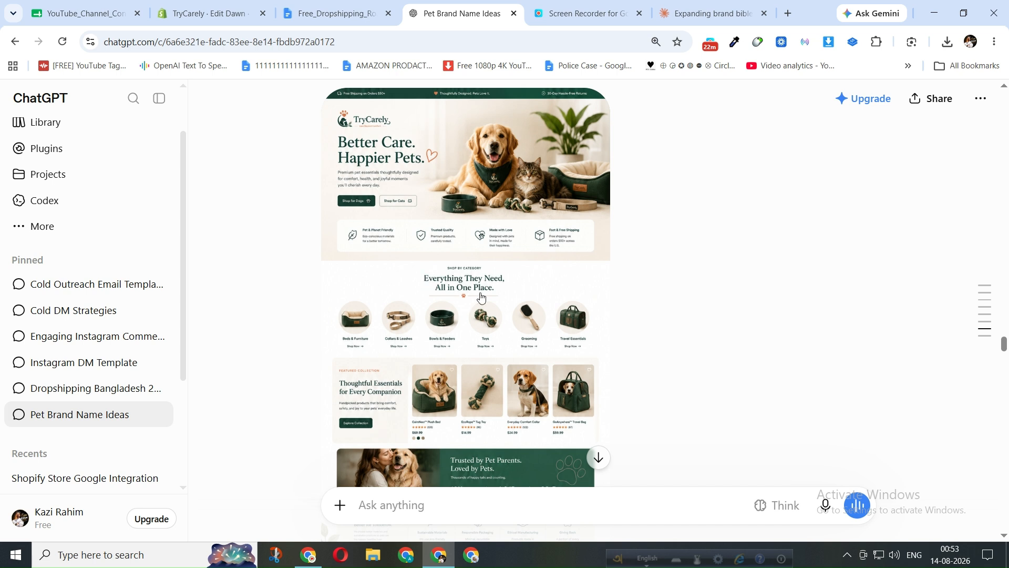
{"action": "scroll", "coordinate": [480, 297], "scroll_direction": "down", "scroll_amount": 5}
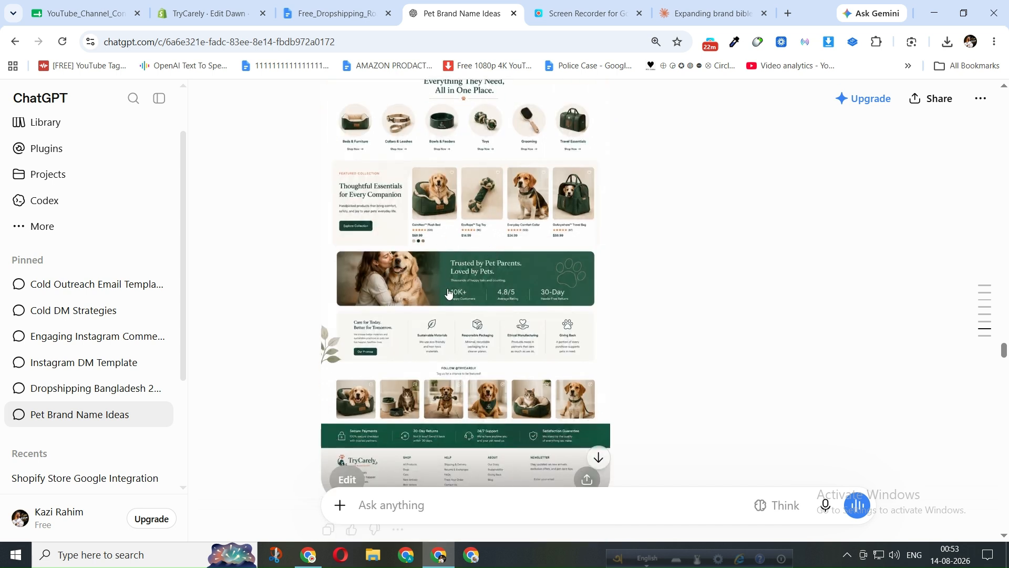
{"action": "scroll", "coordinate": [487, 336], "scroll_direction": "down", "scroll_amount": 2}
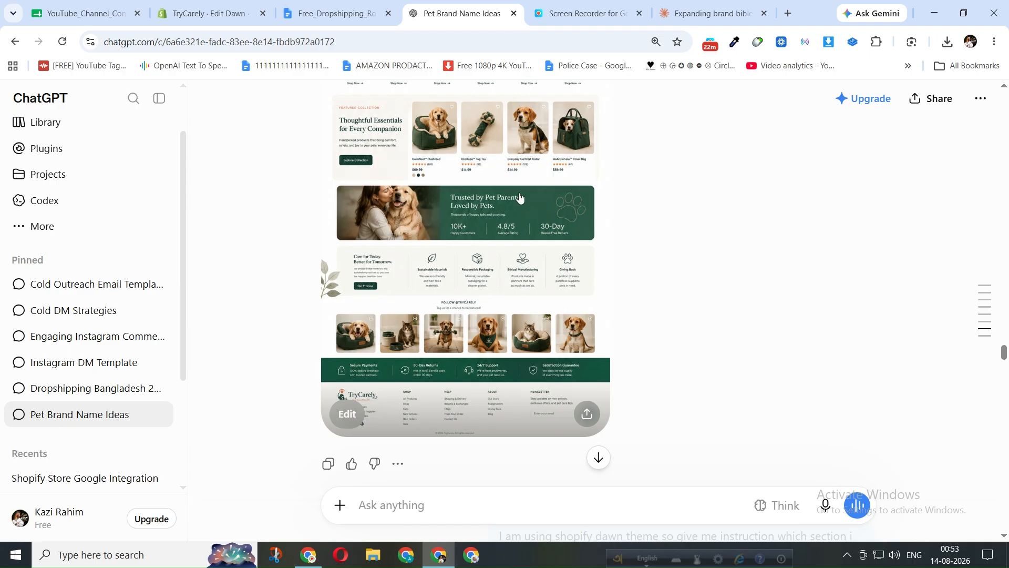
{"action": "scroll", "coordinate": [434, 159], "scroll_direction": "up", "scroll_amount": 2}
{"action": "scroll", "coordinate": [512, 266], "scroll_direction": "down", "scroll_amount": 8}
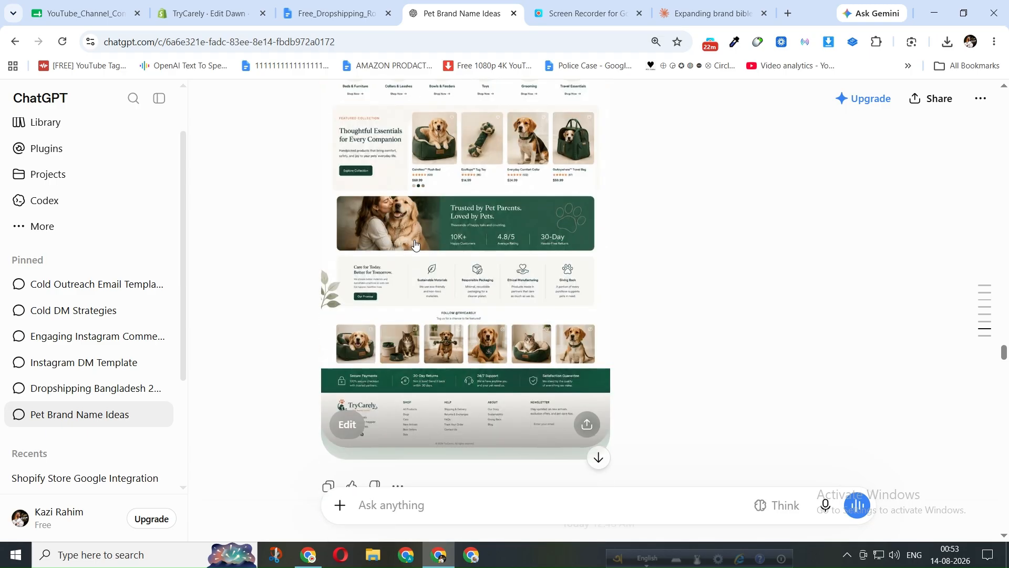
Step: Review the recommended Hero image banner content and settings and the Dawn section specified for Trust Benefits
{"action": "scroll", "coordinate": [512, 265], "scroll_direction": "down", "scroll_amount": 3}
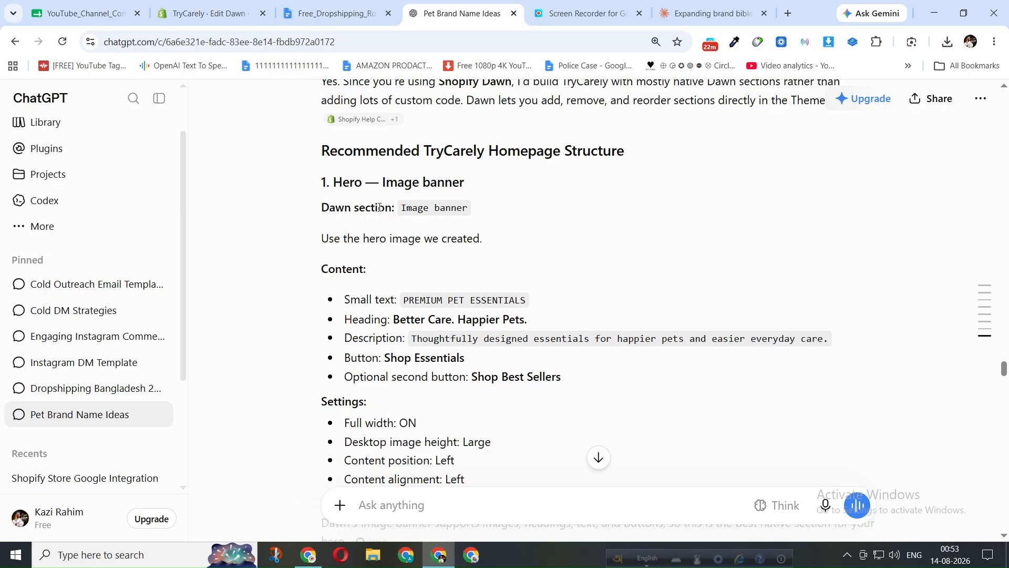
{"action": "scroll", "coordinate": [379, 207], "scroll_direction": "down", "scroll_amount": 3}
{"action": "scroll", "coordinate": [354, 210], "scroll_direction": "up", "scroll_amount": 2}
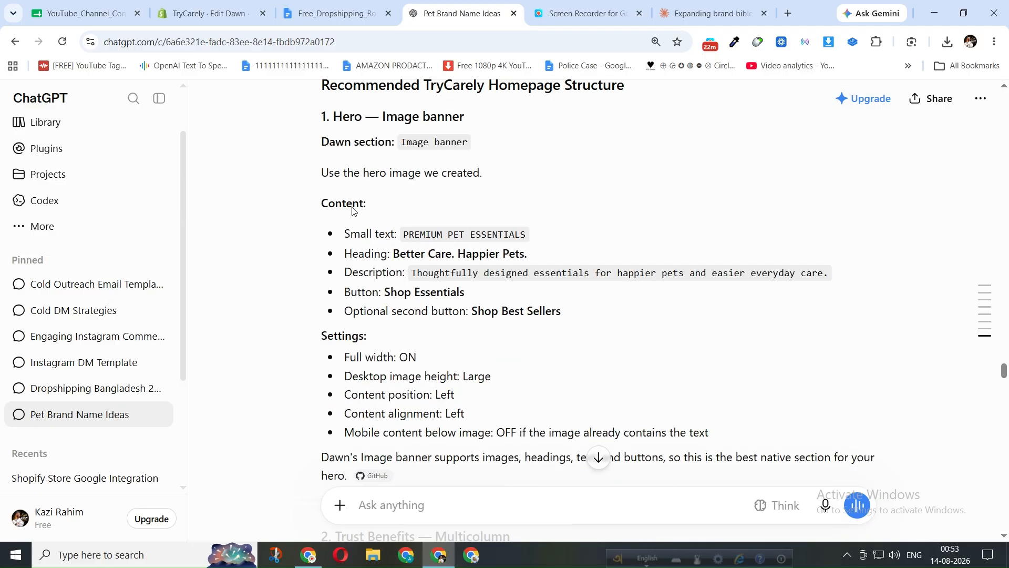
{"action": "double_click", "coordinate": [332, 120]}
{"action": "scroll", "coordinate": [453, 247], "scroll_direction": "down", "scroll_amount": 3}
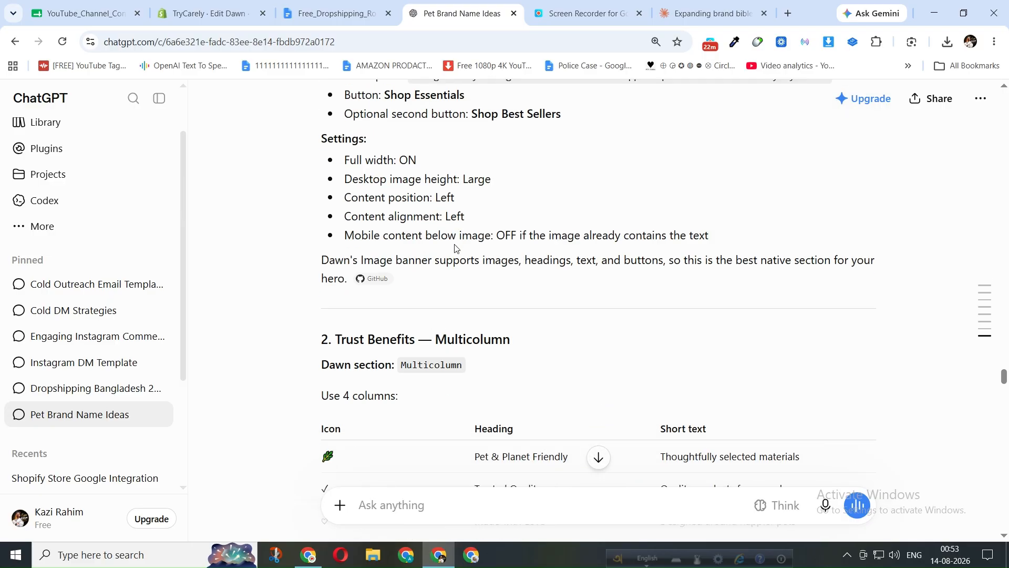
{"action": "scroll", "coordinate": [450, 247], "scroll_direction": "up", "scroll_amount": 2}
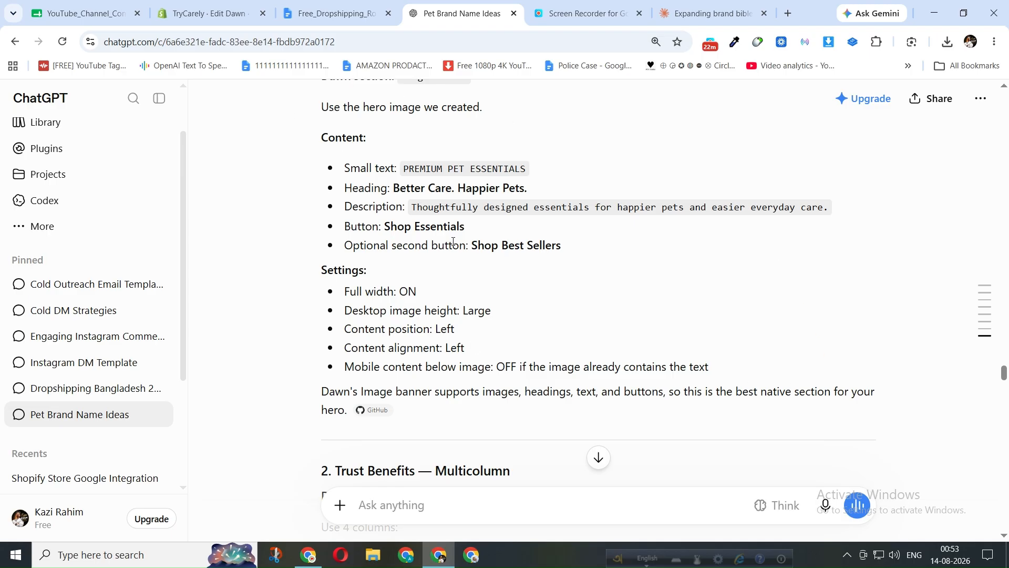
{"action": "scroll", "coordinate": [453, 242], "scroll_direction": "down", "scroll_amount": 1}
{"action": "scroll", "coordinate": [523, 273], "scroll_direction": "down", "scroll_amount": 2}
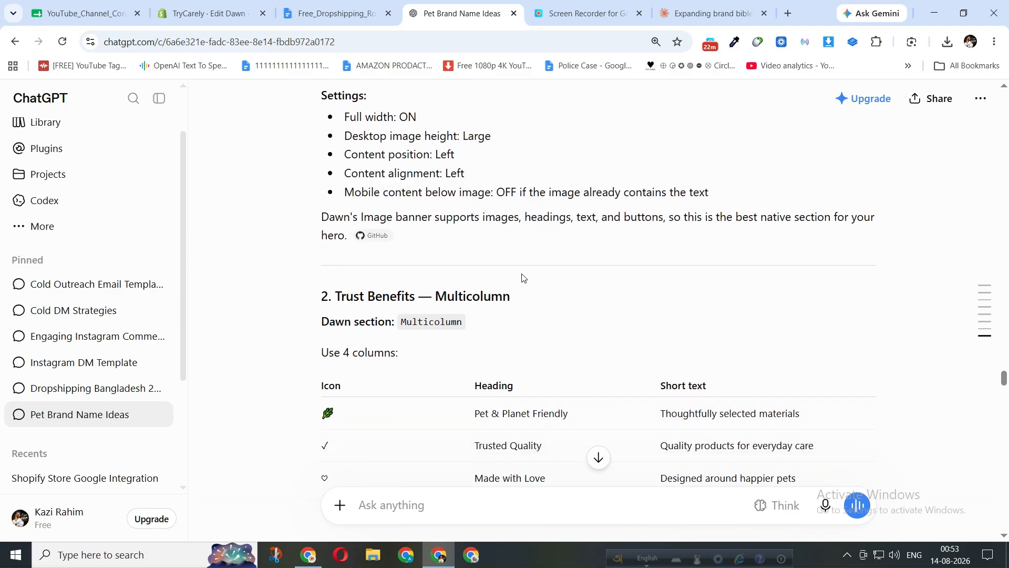
{"action": "scroll", "coordinate": [464, 288], "scroll_direction": "down", "scroll_amount": 1}
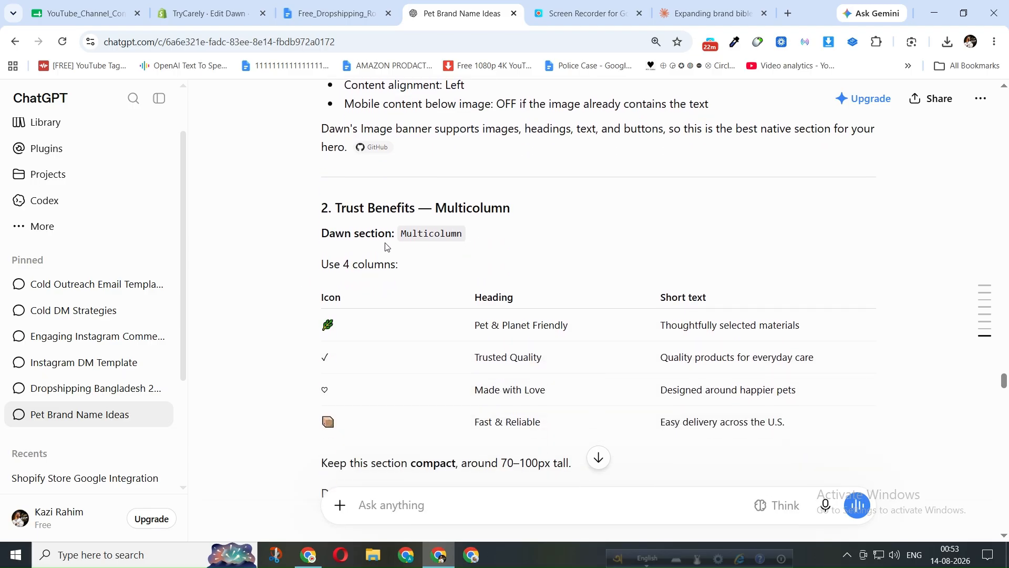
{"action": "left_click_drag", "start_coordinate": [442, 233], "coordinate": [399, 234]}
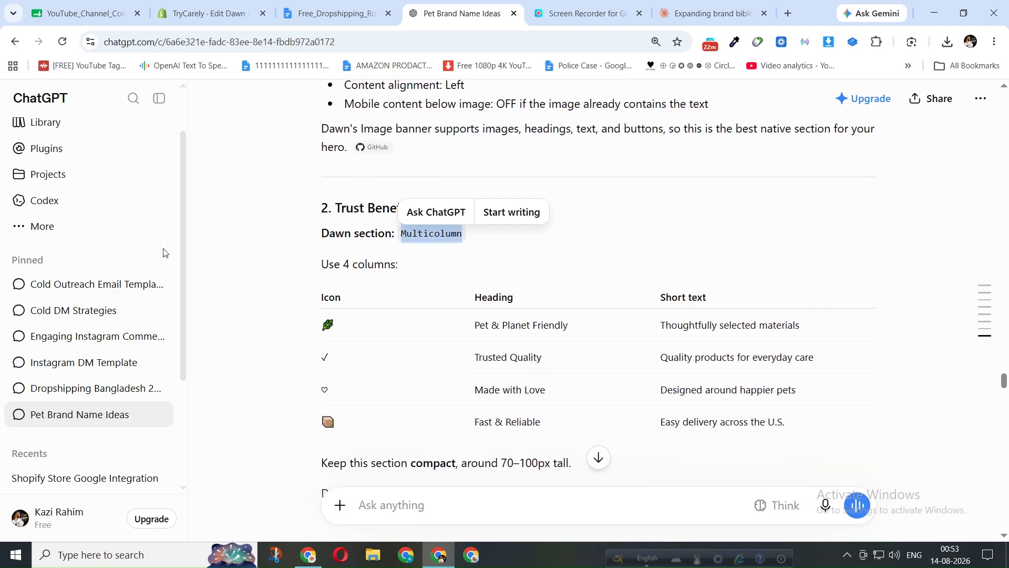
Step: Switch to the Shopify theme editor and insert a Multicolumn section between the image banner and the Featured collection
{"action": "left_click", "coordinate": [191, 14]}
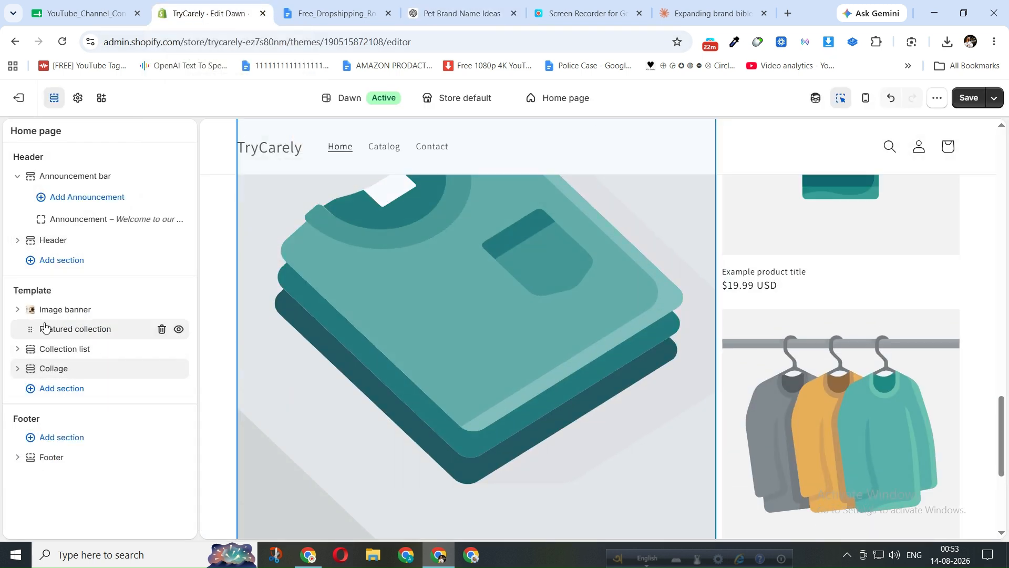
{"action": "mouse_move", "coordinate": [71, 327]}
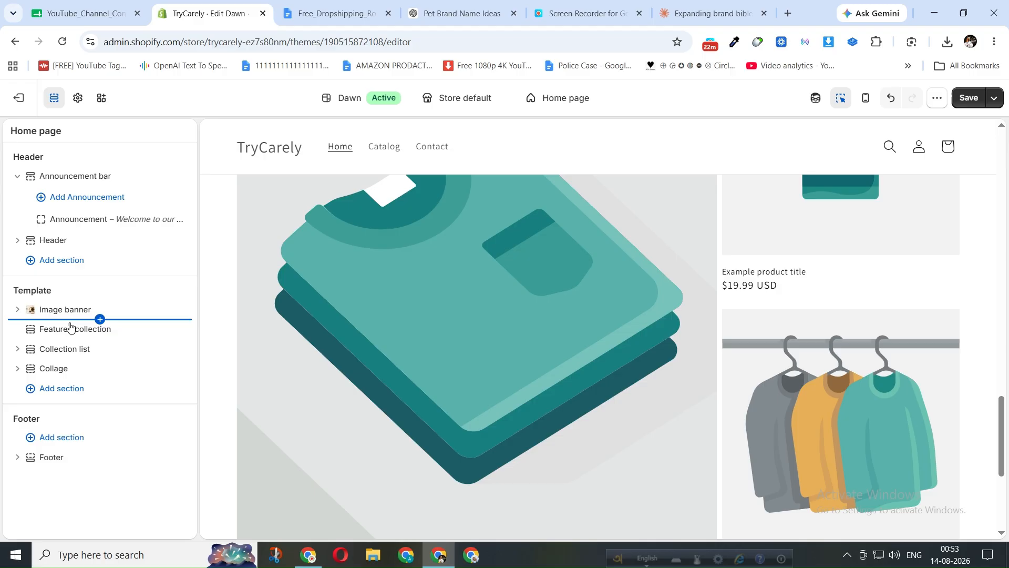
{"action": "left_click", "coordinate": [99, 319]}
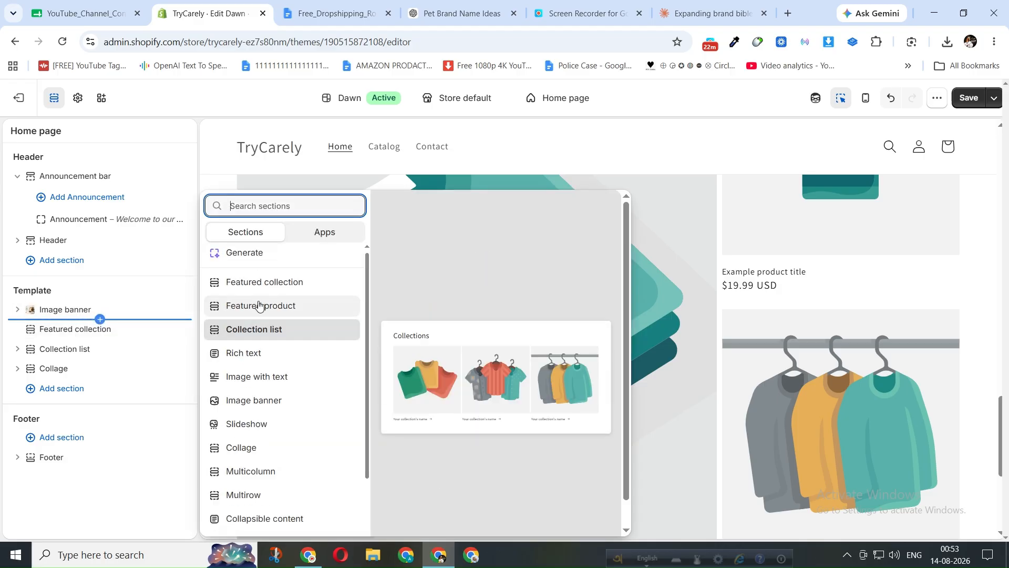
{"action": "left_click", "coordinate": [280, 474]}
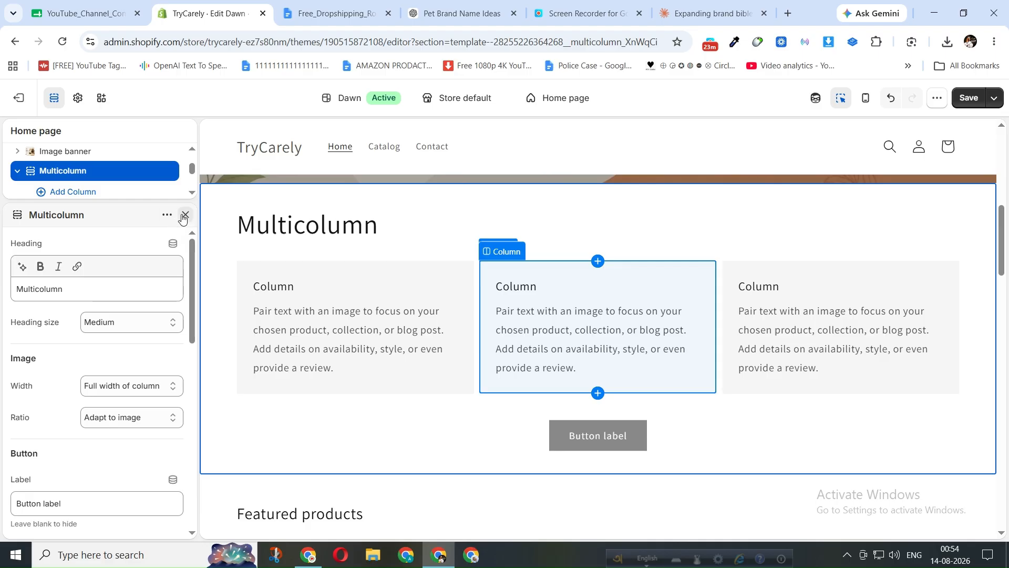
{"action": "left_click", "coordinate": [185, 215]}
{"action": "scroll", "coordinate": [569, 355], "scroll_direction": "up", "scroll_amount": 8}
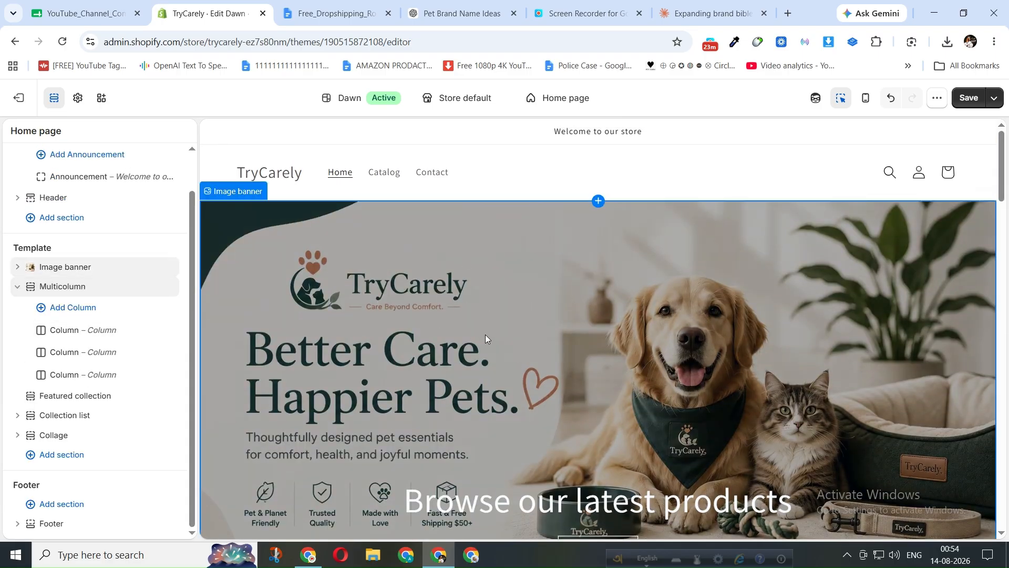
{"action": "scroll", "coordinate": [510, 327], "scroll_direction": "down", "scroll_amount": 5}
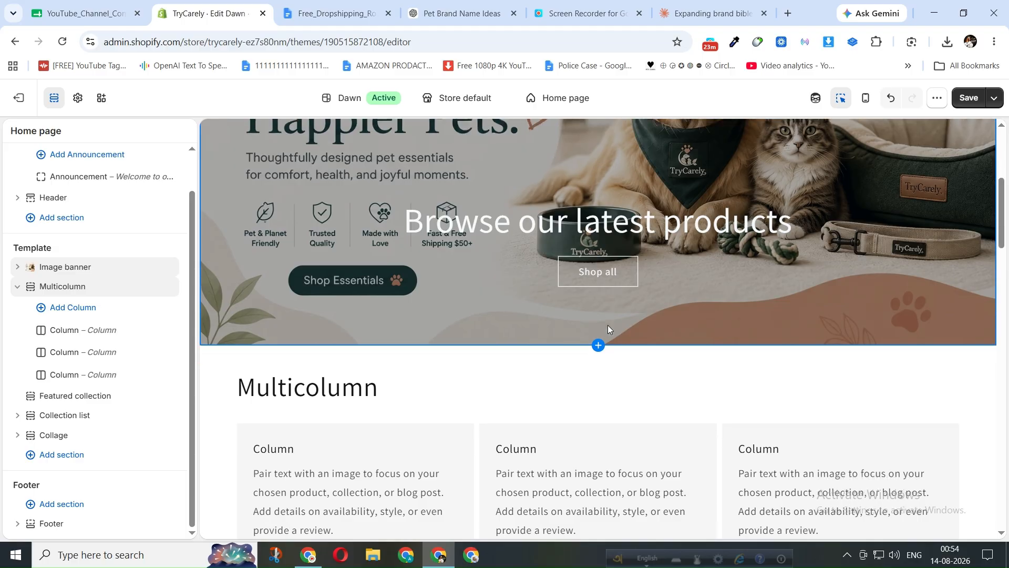
{"action": "scroll", "coordinate": [608, 326], "scroll_direction": "down", "scroll_amount": 2}
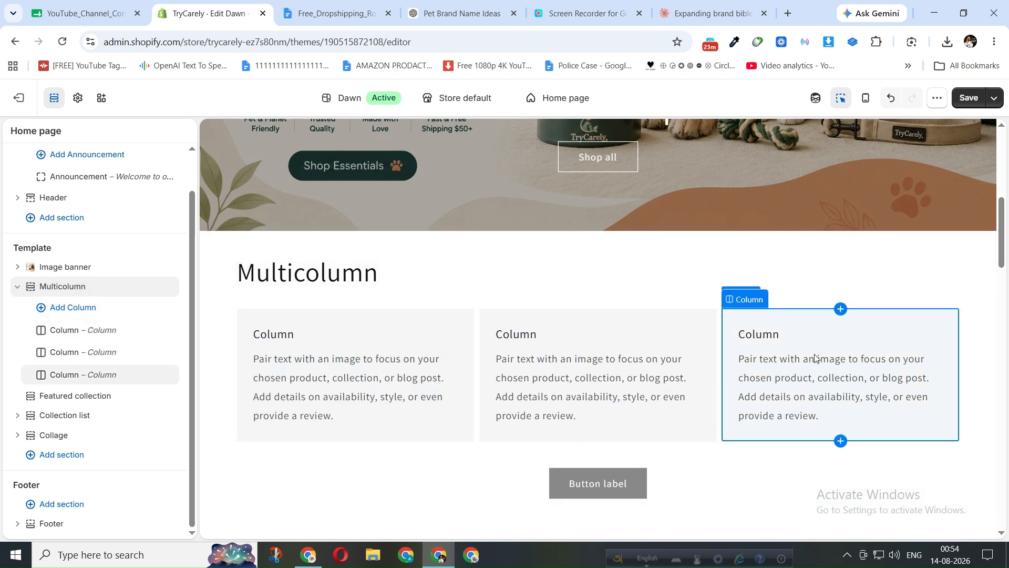
Step: Add a fourth column block to the Multicolumn section
{"action": "left_click", "coordinate": [66, 310]}
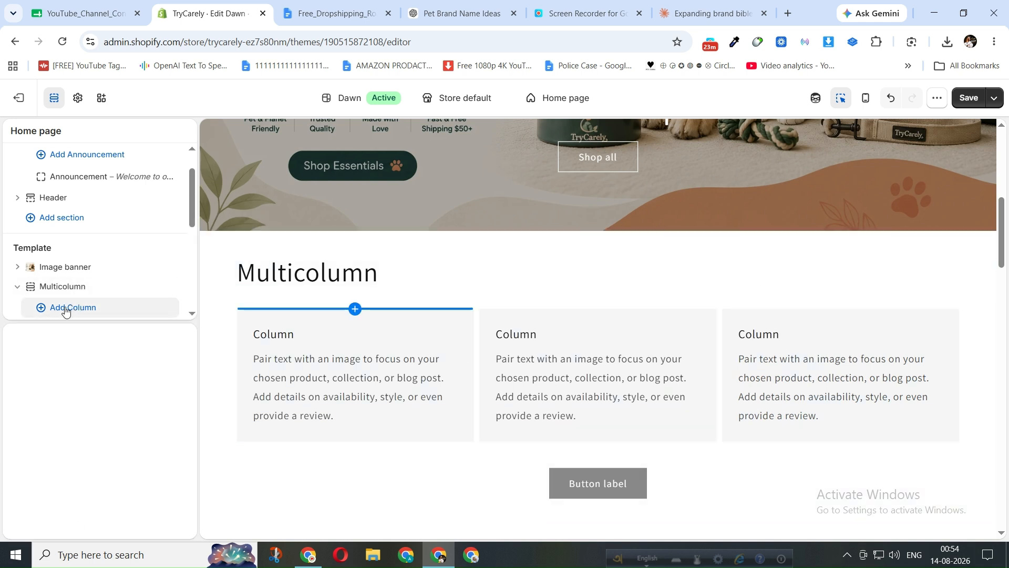
{"action": "left_click", "coordinate": [185, 215]}
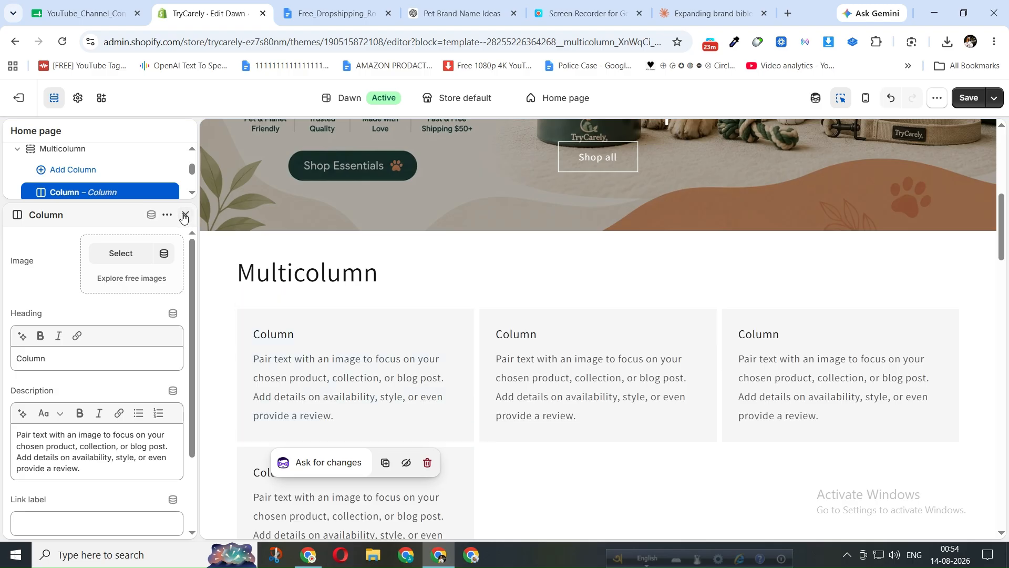
{"action": "scroll", "coordinate": [507, 379], "scroll_direction": "down", "scroll_amount": 1}
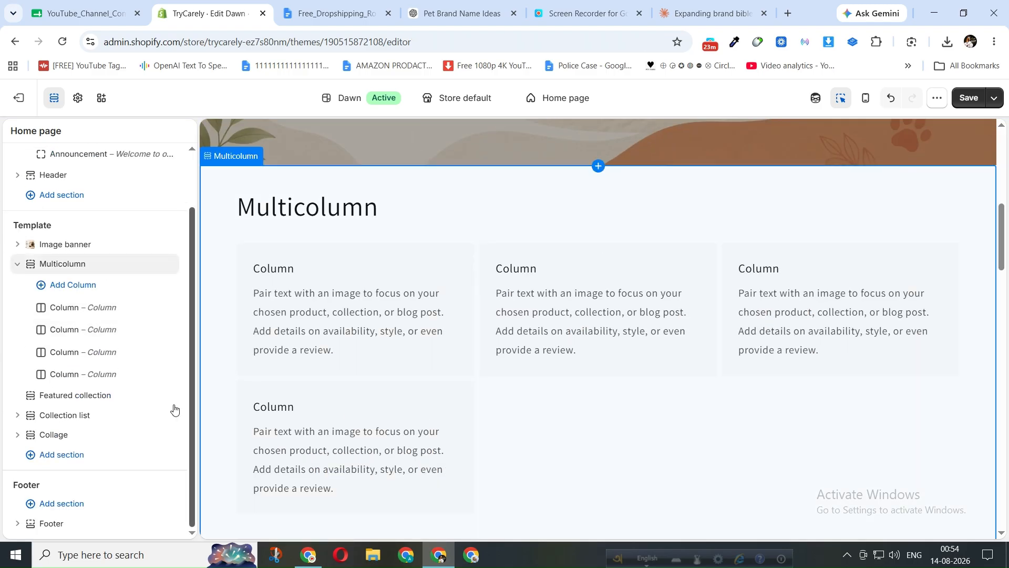
Step: Set the Multicolumn section's layout to 4 columns so all the column blocks share one row
{"action": "left_click", "coordinate": [69, 265]}
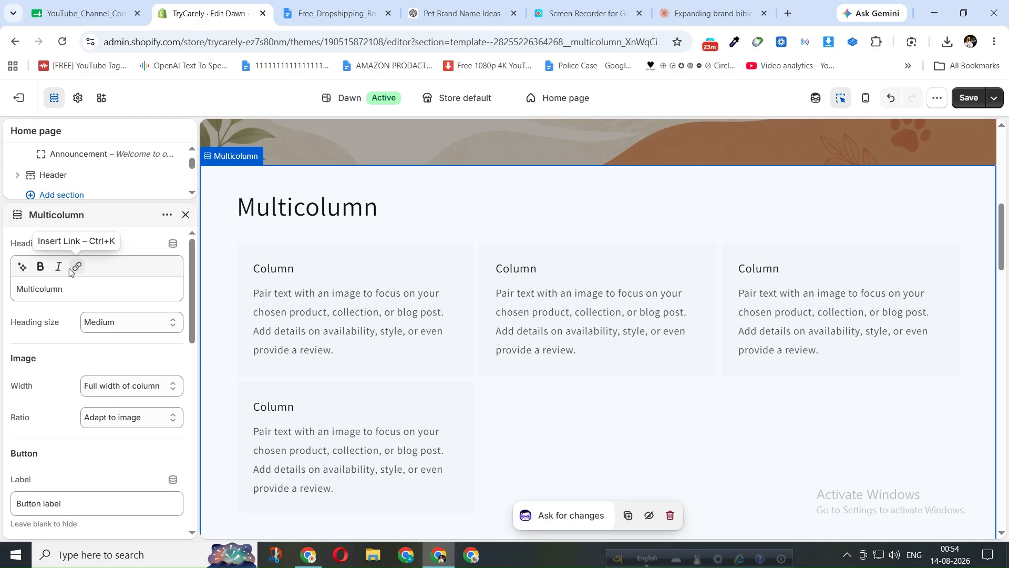
{"action": "scroll", "coordinate": [163, 400], "scroll_direction": "down", "scroll_amount": 4}
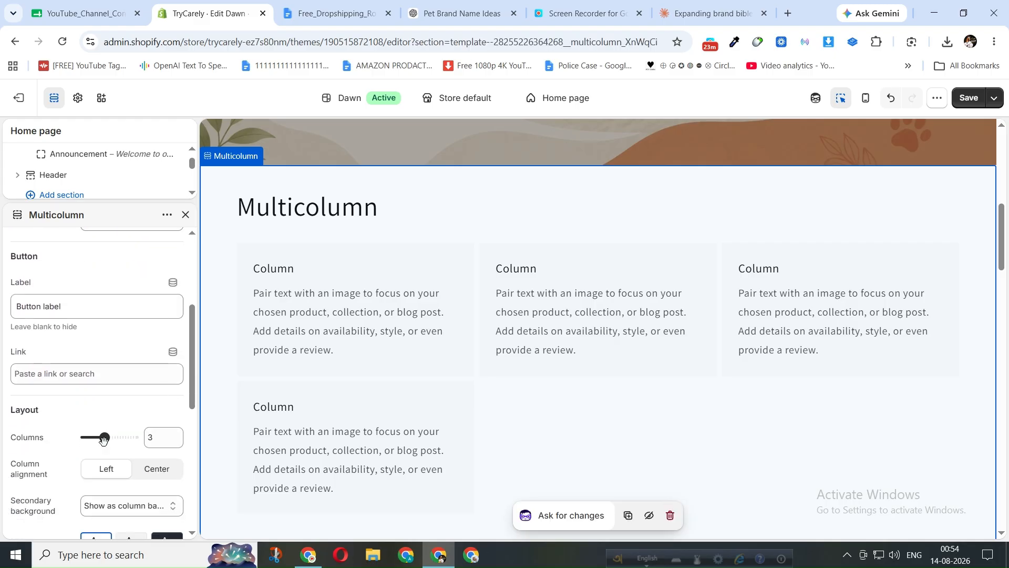
{"action": "left_click_drag", "start_coordinate": [105, 438], "coordinate": [110, 439]}
{"action": "left_click", "coordinate": [185, 216]}
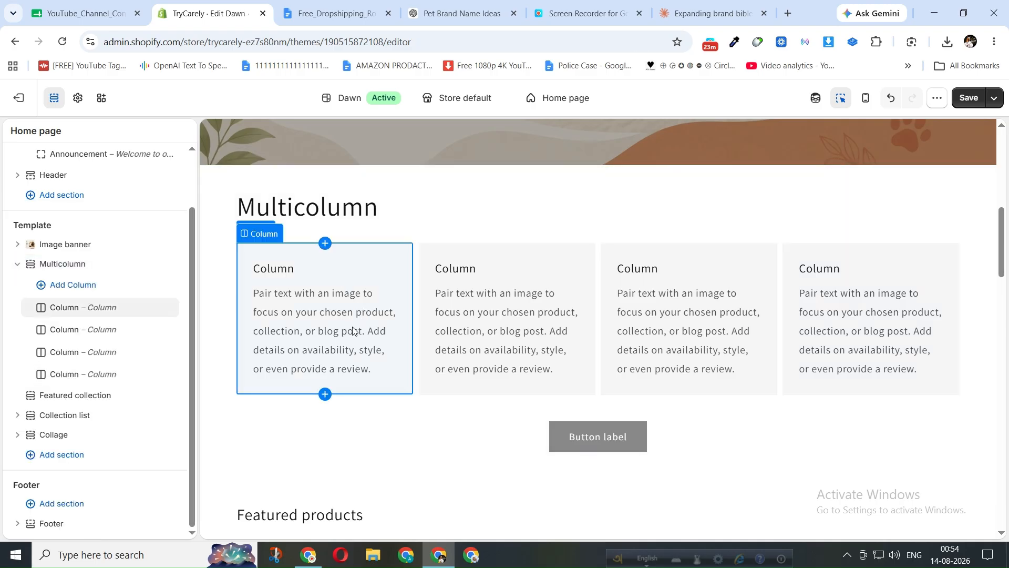
{"action": "scroll", "coordinate": [354, 331], "scroll_direction": "up", "scroll_amount": 1}
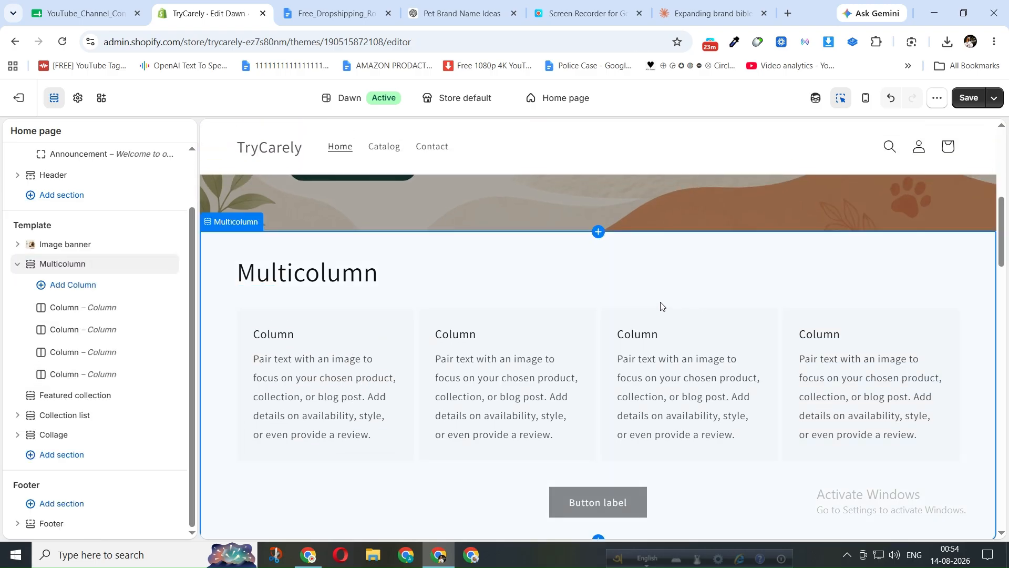
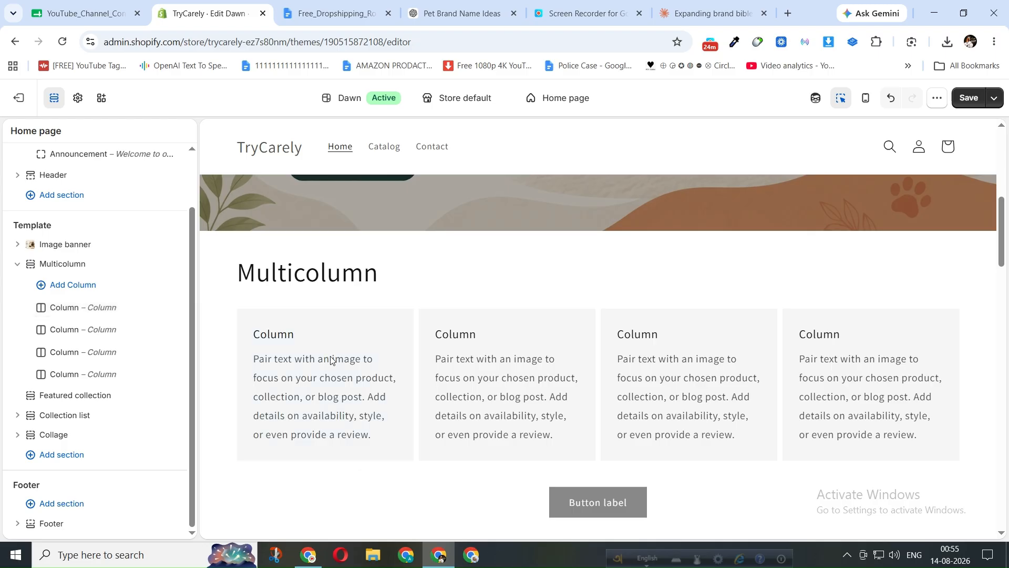
Step: Upload the Businessman image from the Downloads folder and use it as the first Multicolumn column's image
{"action": "left_click", "coordinate": [94, 311]}
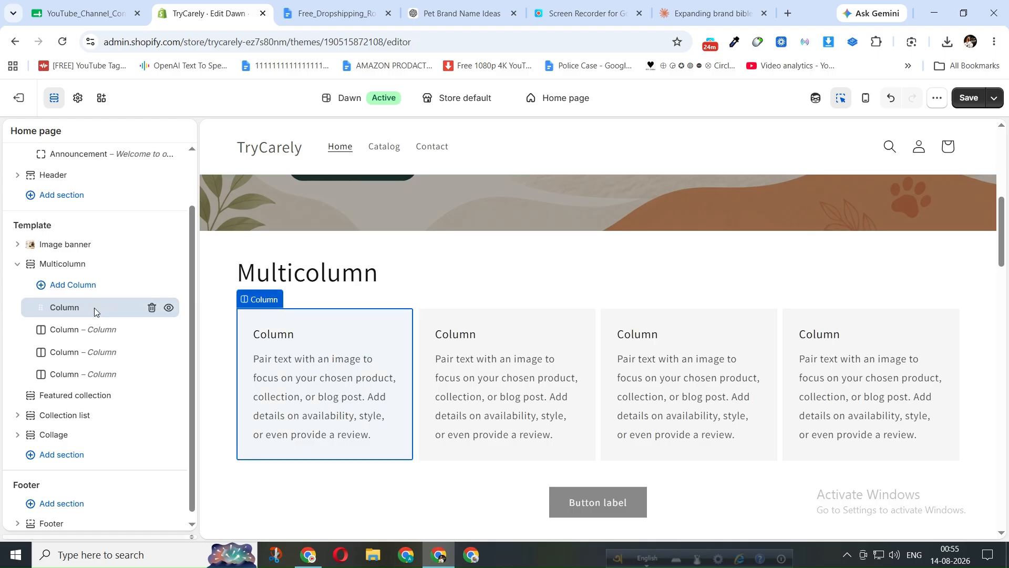
{"action": "left_click", "coordinate": [120, 253]}
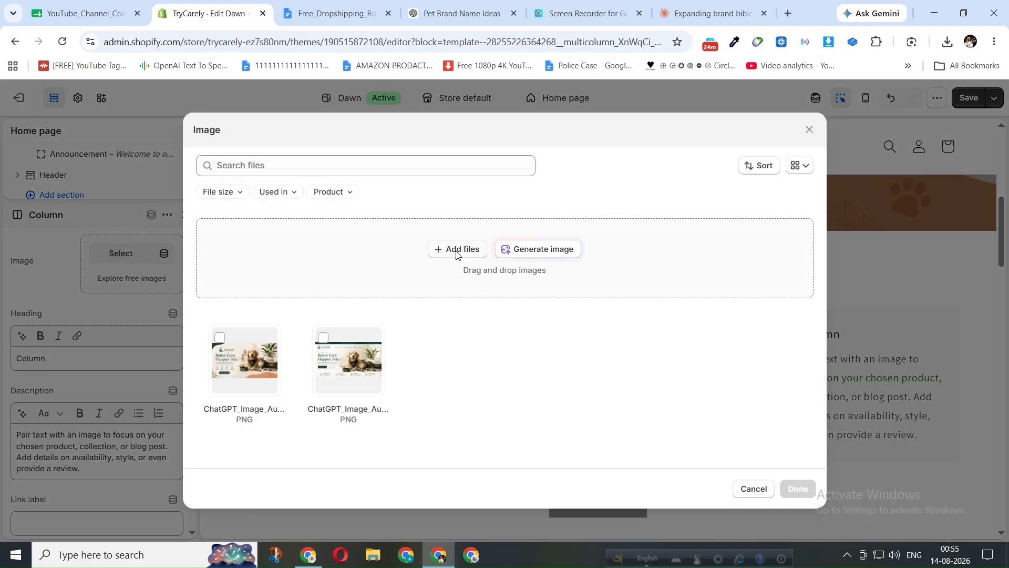
{"action": "left_click", "coordinate": [457, 249]}
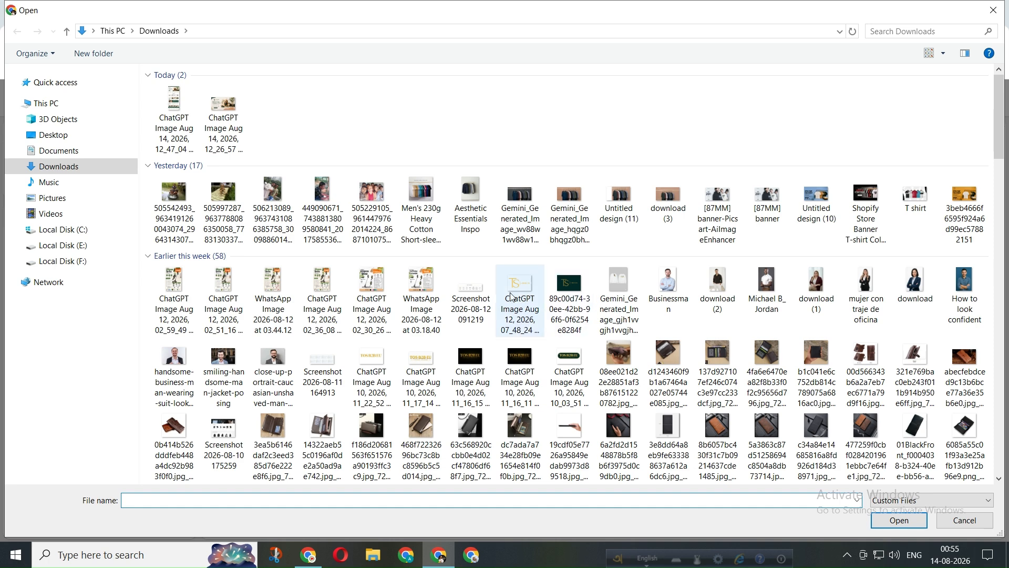
{"action": "left_click", "coordinate": [673, 288]}
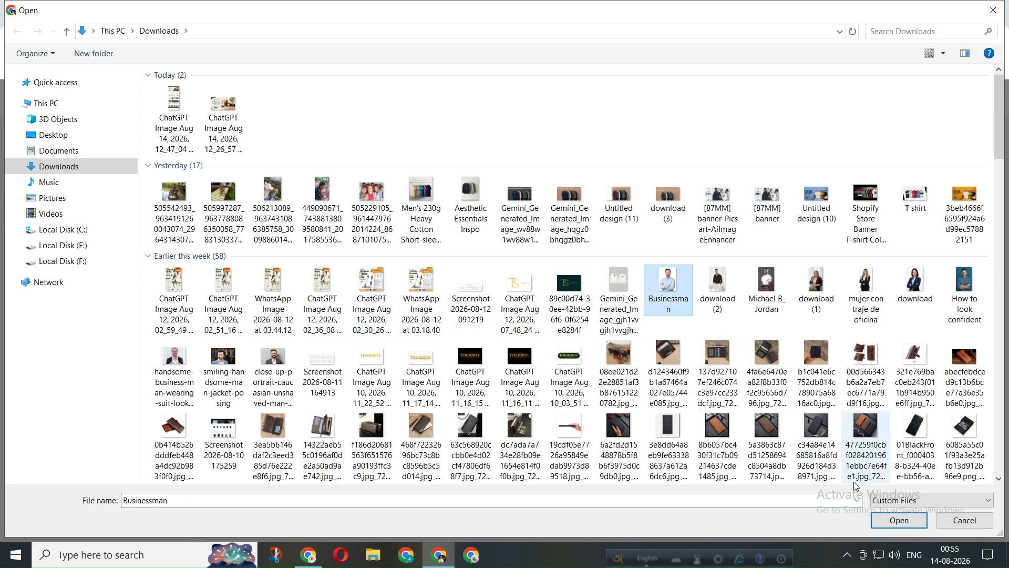
{"action": "left_click", "coordinate": [900, 520]}
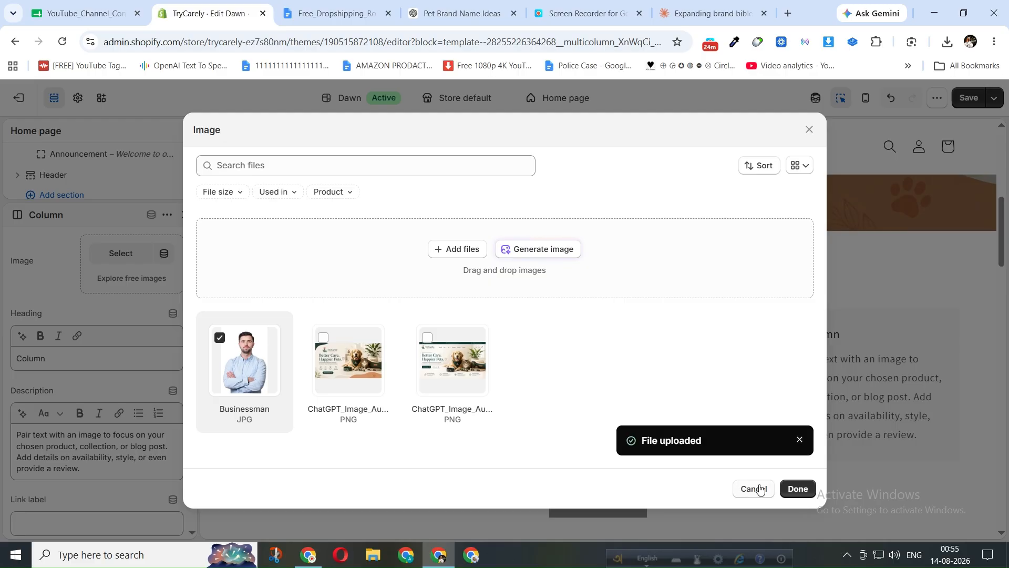
{"action": "left_click", "coordinate": [792, 489]}
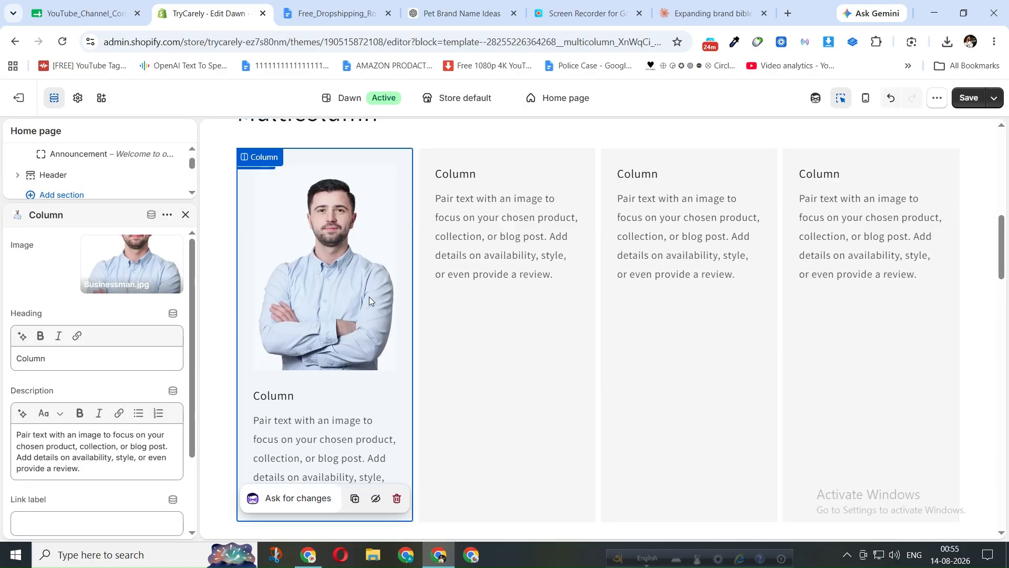
Step: Examine the first column's preview and its heading, description, link label and link settings
{"action": "scroll", "coordinate": [355, 375], "scroll_direction": "down", "scroll_amount": 1}
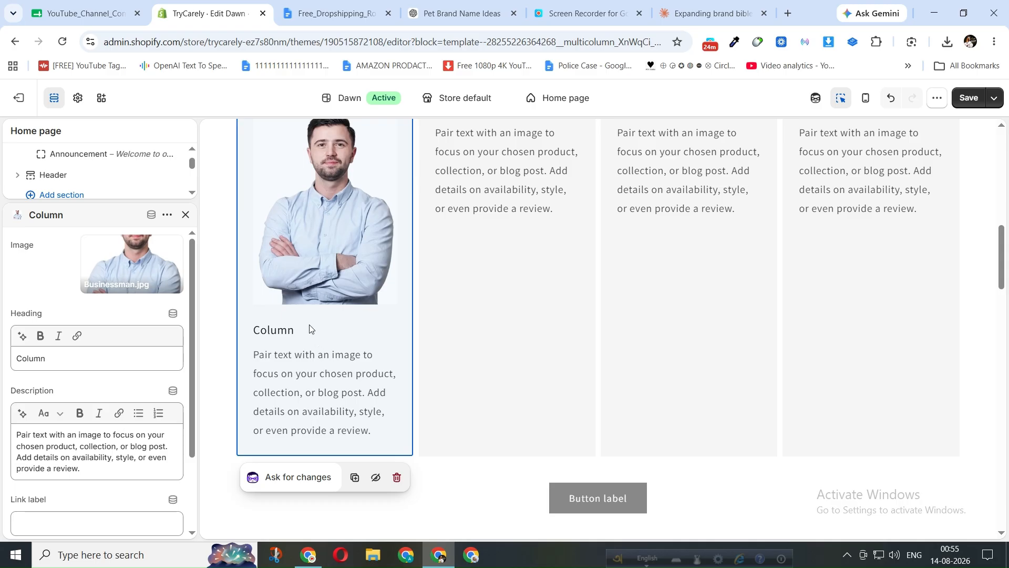
{"action": "scroll", "coordinate": [316, 336], "scroll_direction": "up", "scroll_amount": 1}
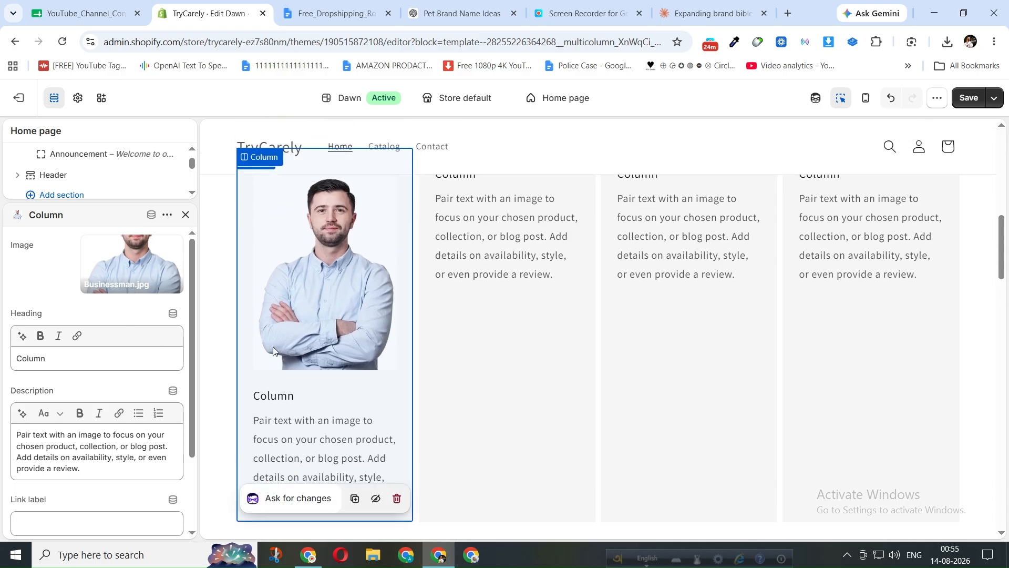
{"action": "scroll", "coordinate": [317, 313], "scroll_direction": "up", "scroll_amount": 1}
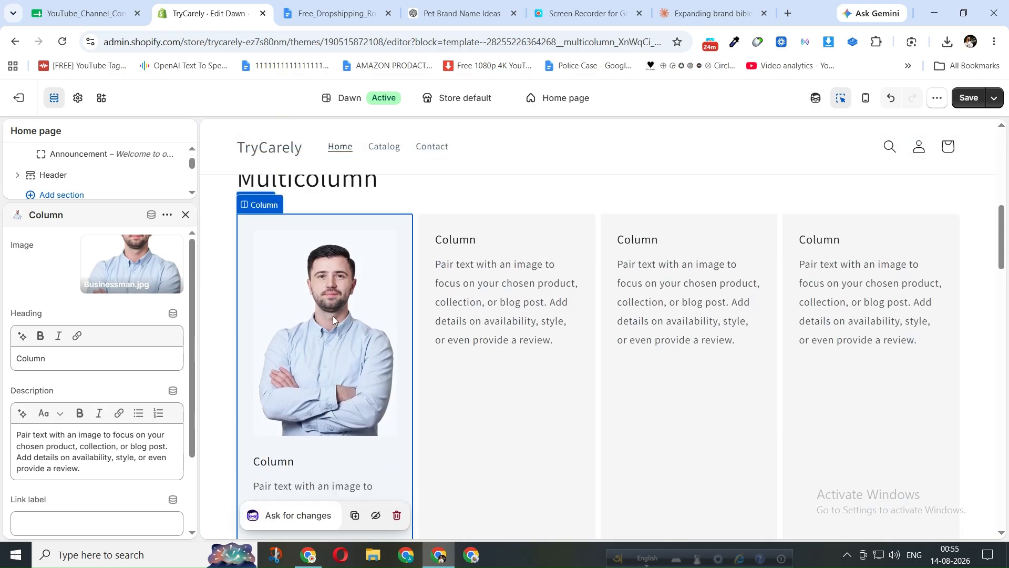
{"action": "scroll", "coordinate": [333, 317], "scroll_direction": "down", "scroll_amount": 1}
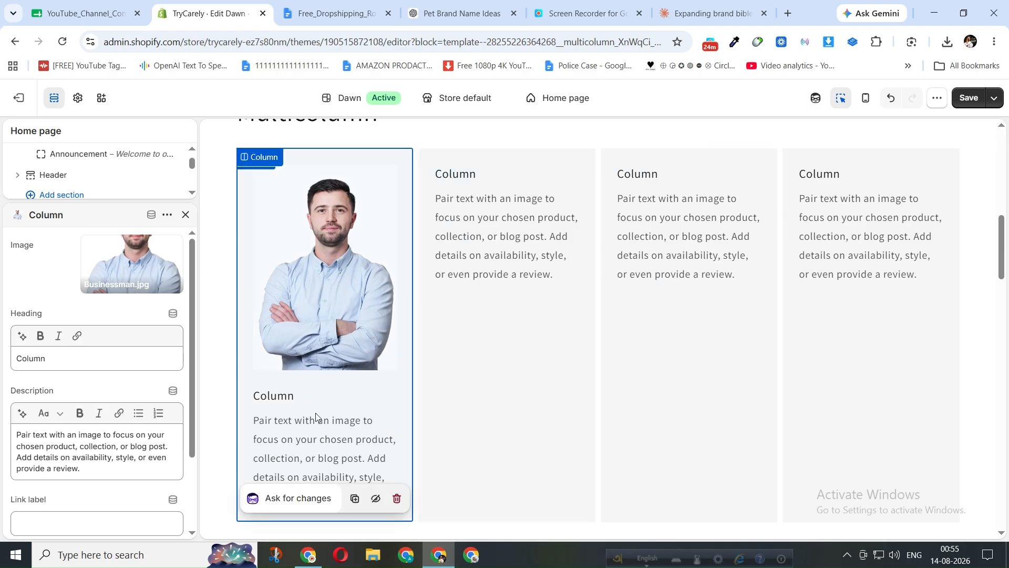
{"action": "scroll", "coordinate": [95, 379], "scroll_direction": "down", "scroll_amount": 2}
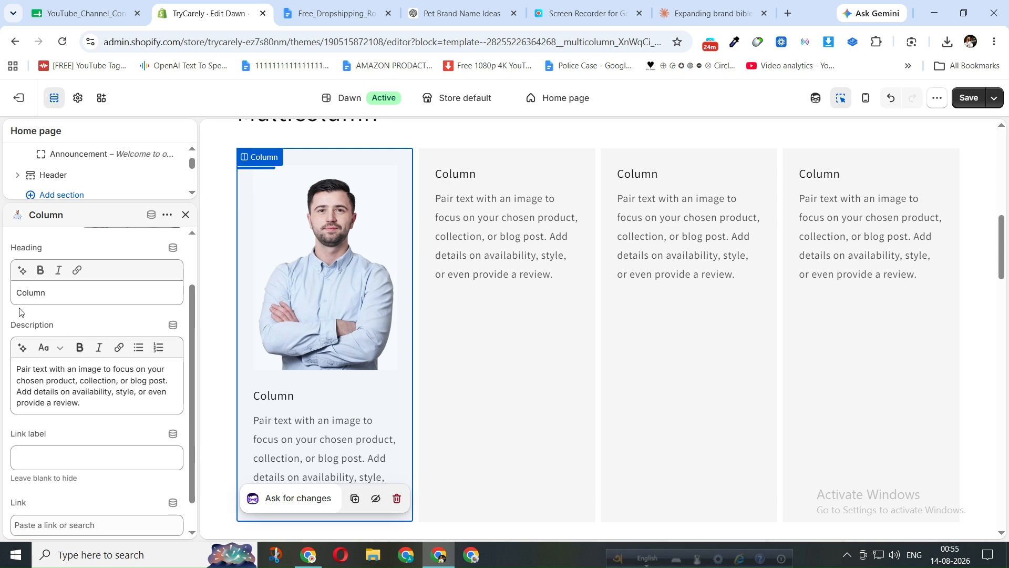
{"action": "left_click", "coordinate": [45, 292]}
{"action": "left_click_drag", "start_coordinate": [46, 292], "coordinate": [18, 296]}
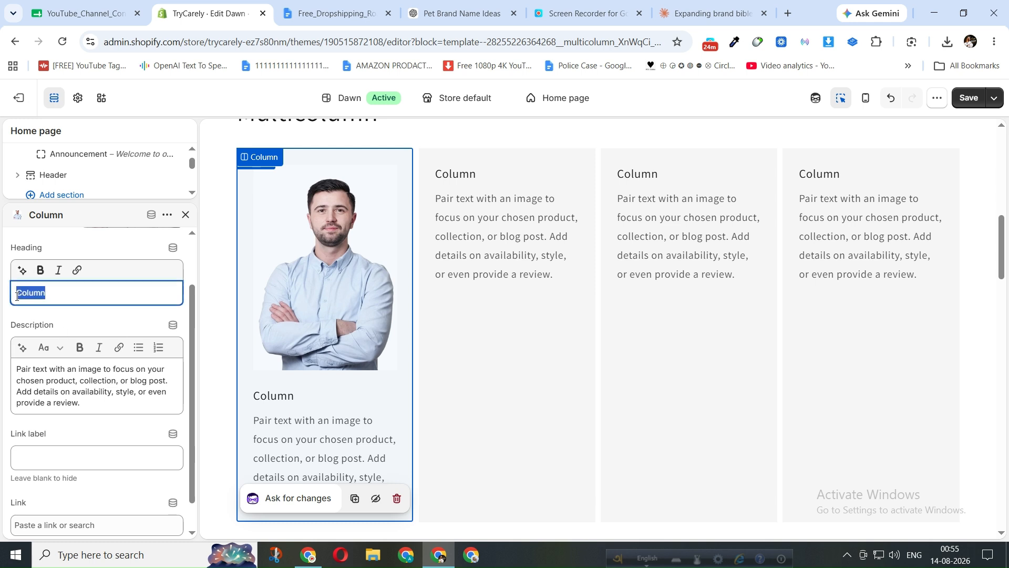
{"action": "left_click", "coordinate": [68, 391]}
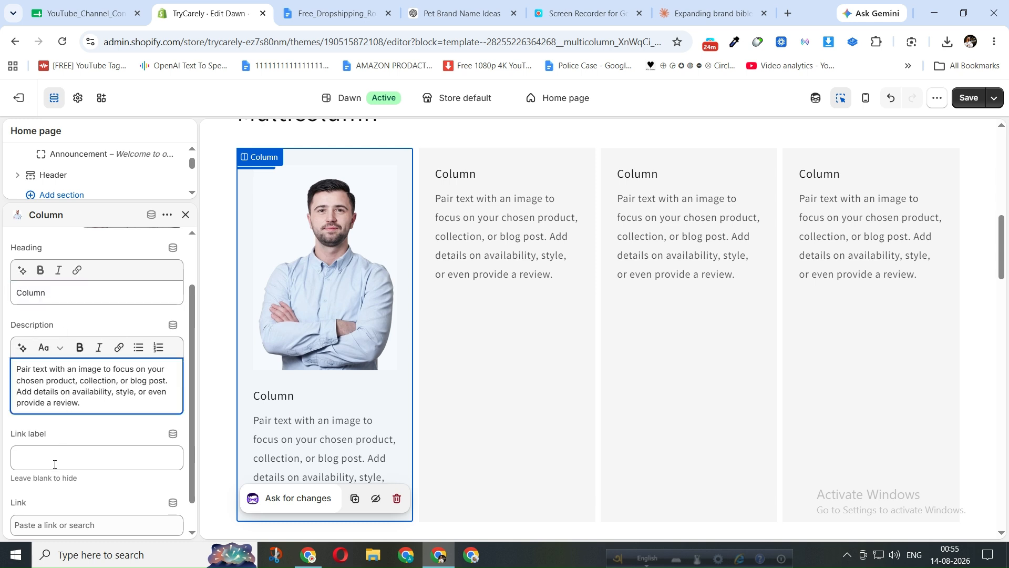
{"action": "scroll", "coordinate": [54, 463], "scroll_direction": "down", "scroll_amount": 1}
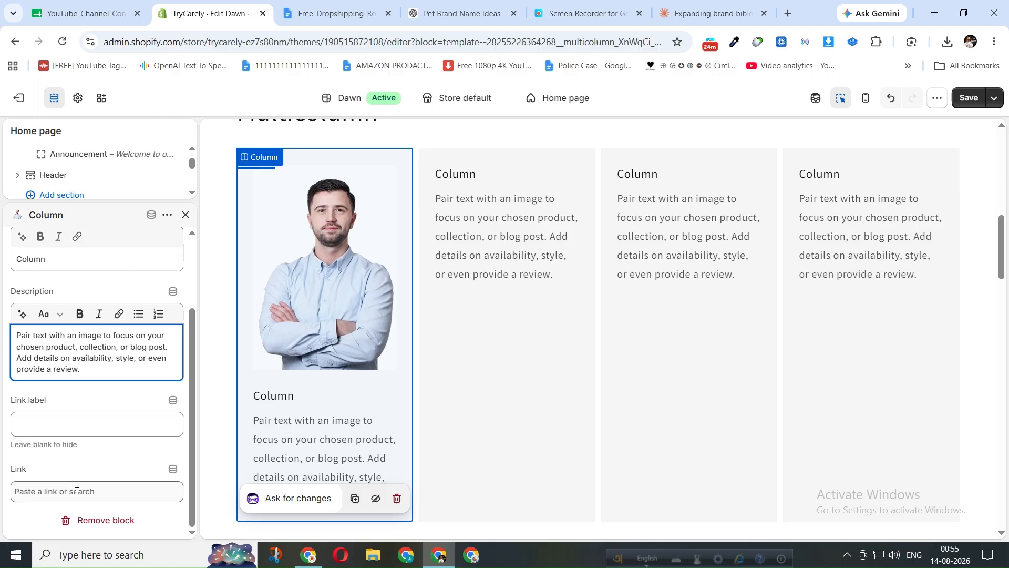
{"action": "scroll", "coordinate": [36, 441], "scroll_direction": "up", "scroll_amount": 3}
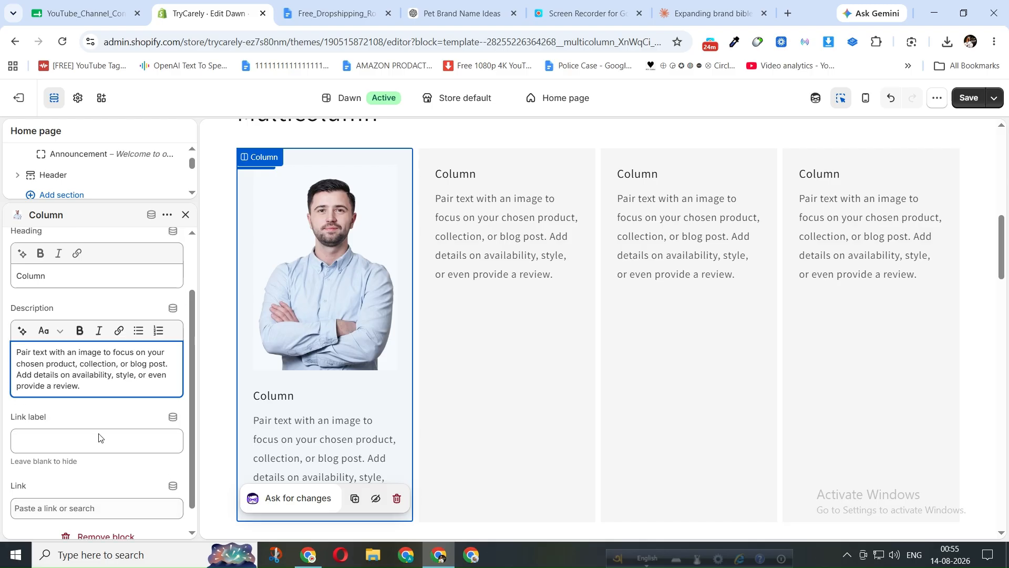
{"action": "left_click", "coordinate": [186, 216]}
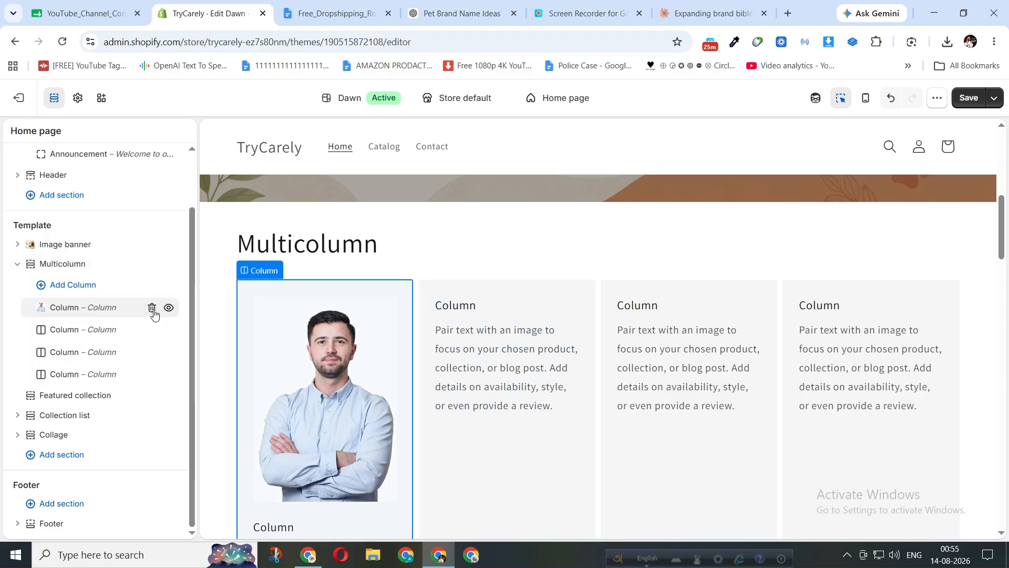
Step: Remove the column holding the Businessman image and add a blank column block to the Multicolumn section in its place
{"action": "left_click", "coordinate": [152, 308]}
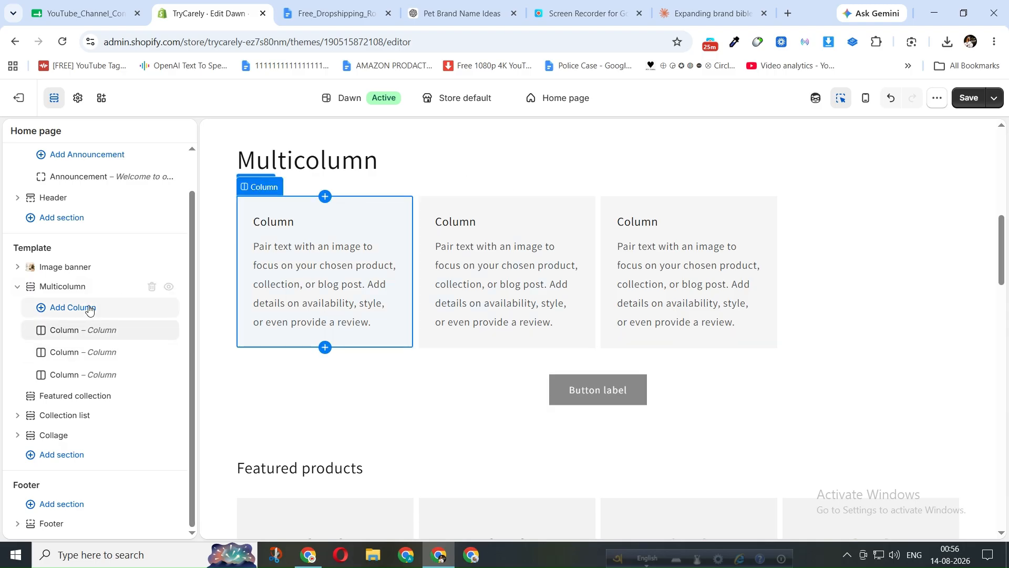
{"action": "left_click", "coordinate": [45, 312]}
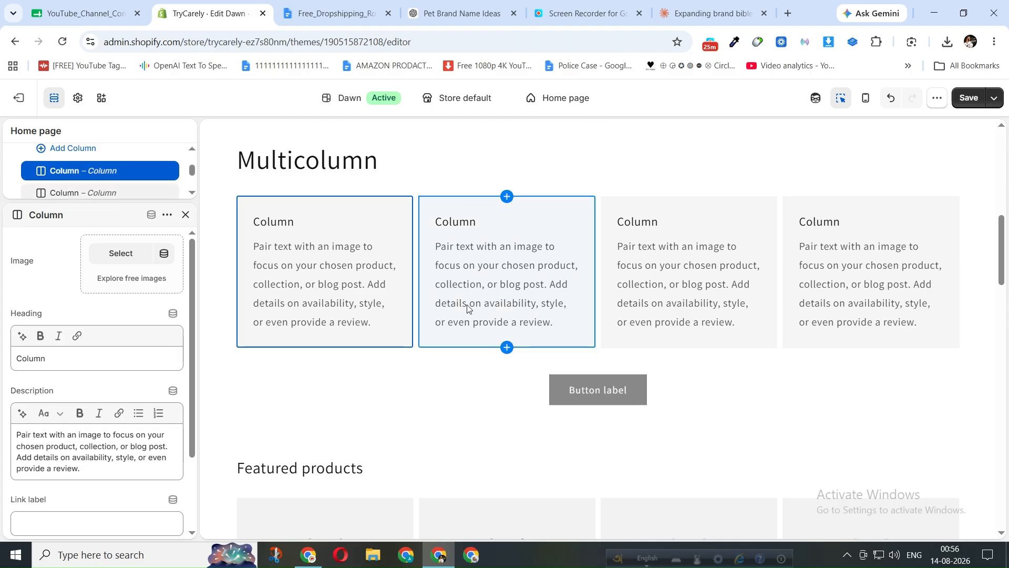
{"action": "scroll", "coordinate": [436, 325], "scroll_direction": "down", "scroll_amount": 2}
{"action": "key", "text": "Escape"}
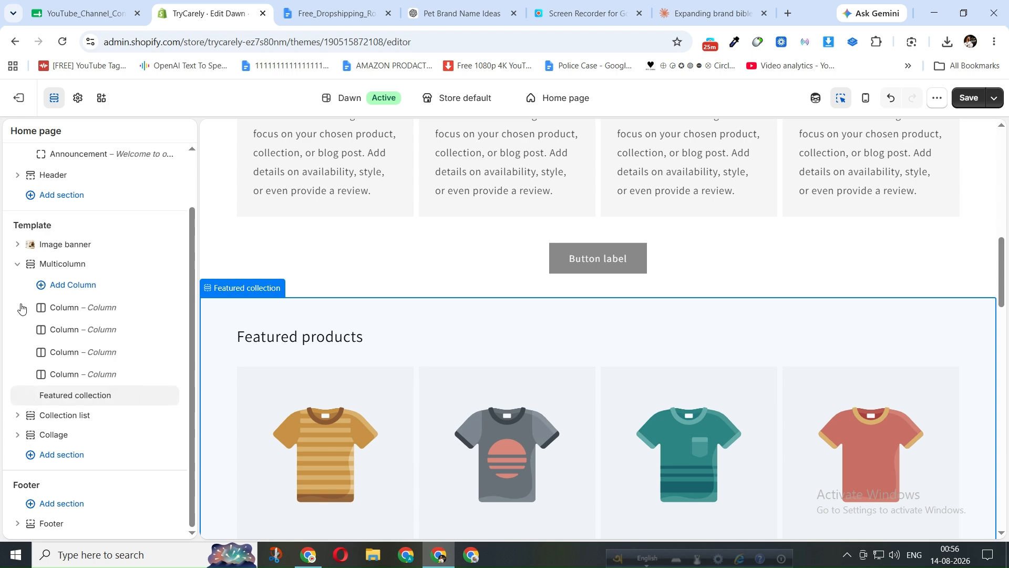
Step: Review the whole home page preview from the image banner to the footer and the list of other store pages available for editing
{"action": "left_click", "coordinate": [18, 264]}
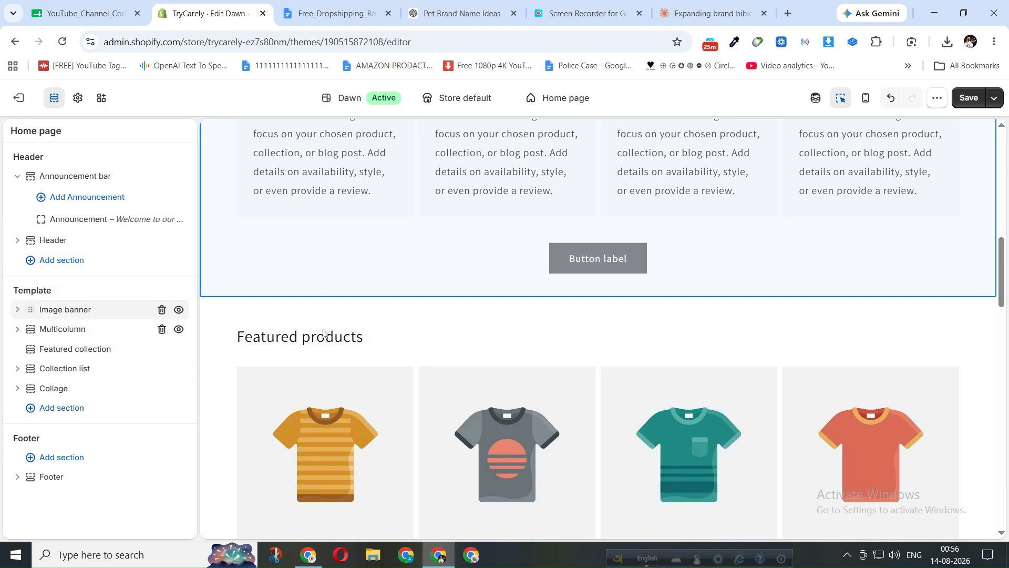
{"action": "scroll", "coordinate": [451, 348], "scroll_direction": "down", "scroll_amount": 5}
{"action": "scroll", "coordinate": [462, 347], "scroll_direction": "down", "scroll_amount": 12}
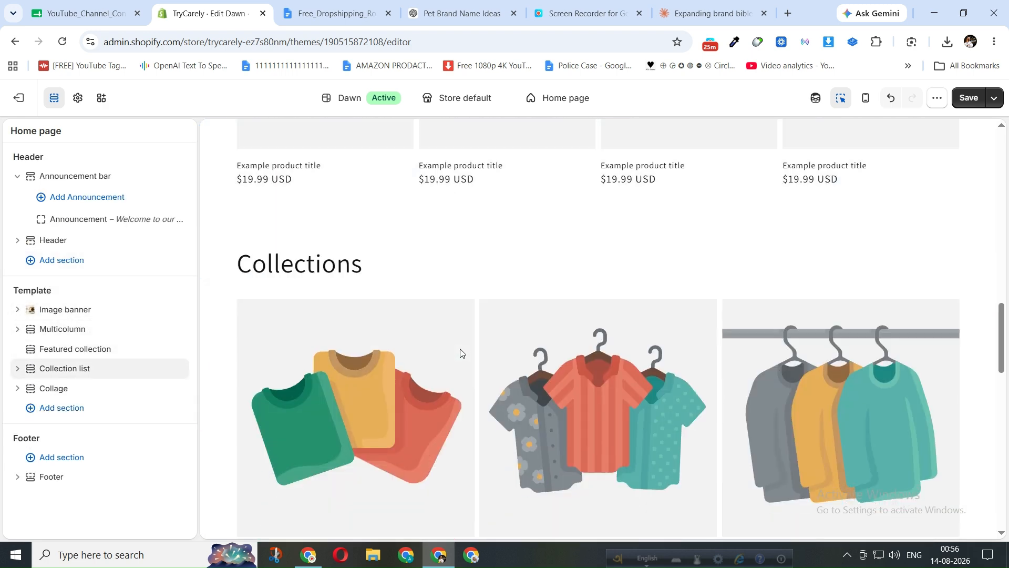
{"action": "scroll", "coordinate": [467, 344], "scroll_direction": "down", "scroll_amount": 6}
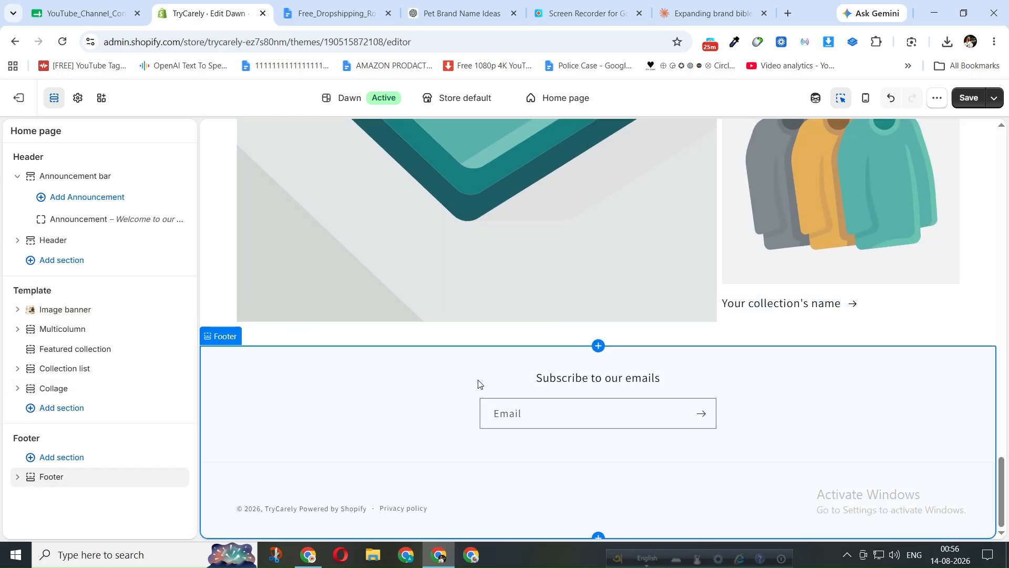
{"action": "scroll", "coordinate": [520, 379], "scroll_direction": "up", "scroll_amount": 3}
{"action": "scroll", "coordinate": [524, 379], "scroll_direction": "down", "scroll_amount": 4}
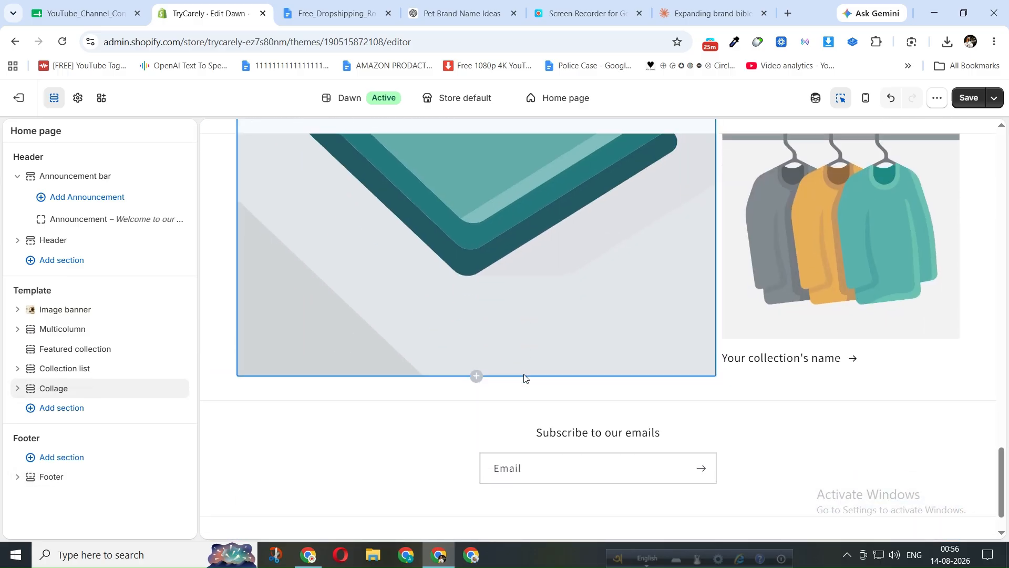
{"action": "scroll", "coordinate": [441, 364], "scroll_direction": "up", "scroll_amount": 10}
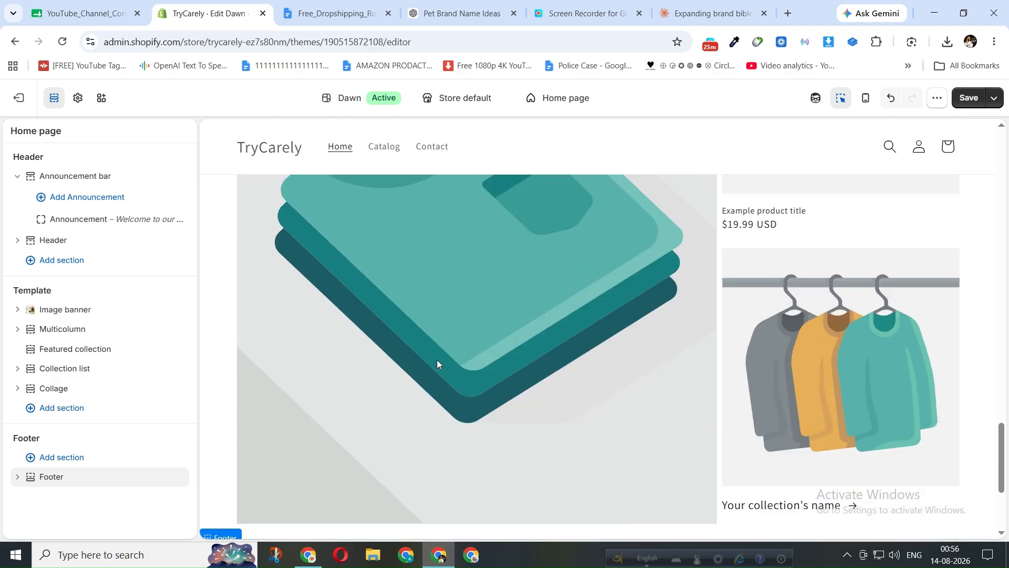
{"action": "scroll", "coordinate": [520, 320], "scroll_direction": "up", "scroll_amount": 6}
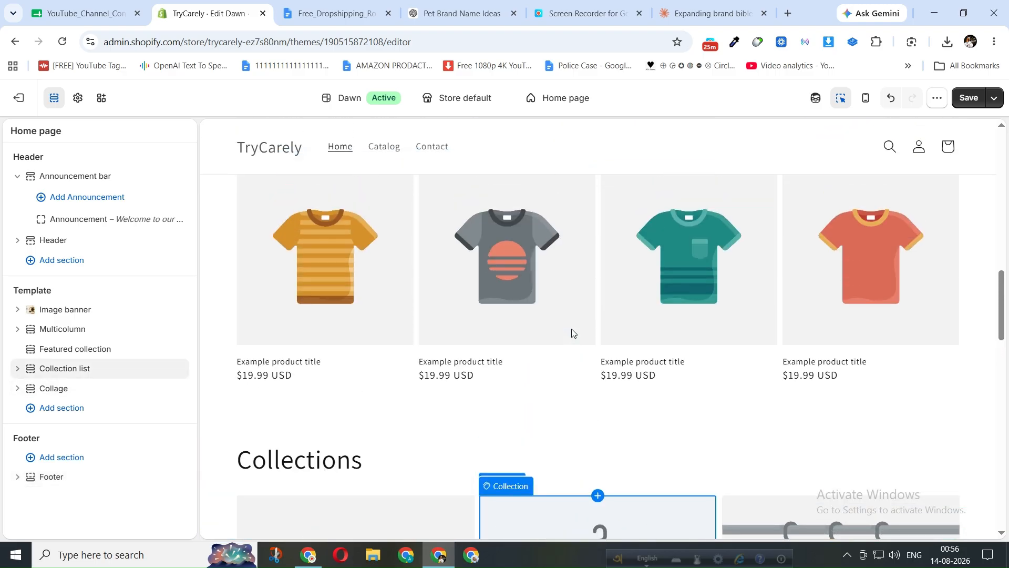
{"action": "scroll", "coordinate": [570, 331], "scroll_direction": "up", "scroll_amount": 8}
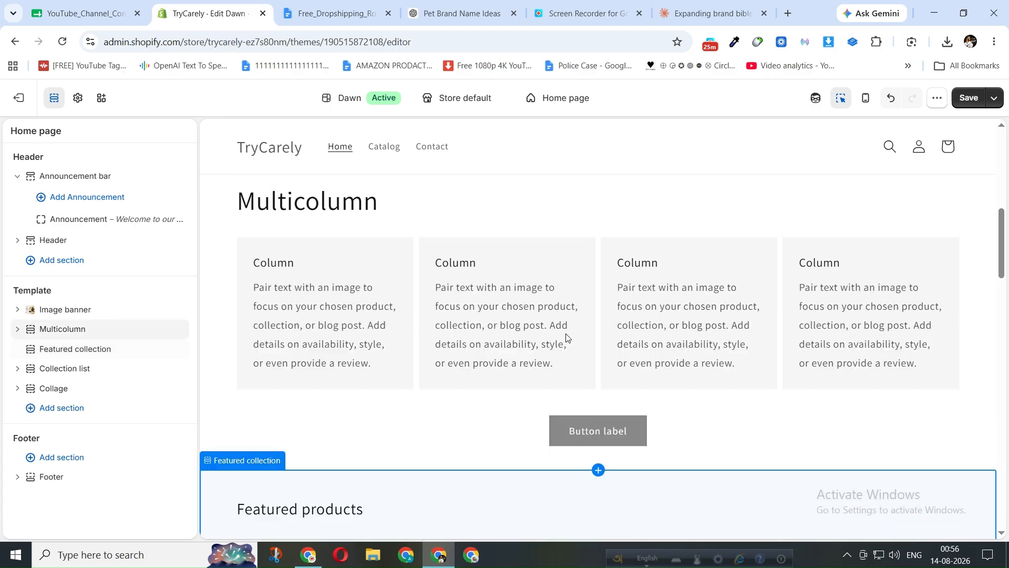
{"action": "scroll", "coordinate": [566, 337], "scroll_direction": "up", "scroll_amount": 6}
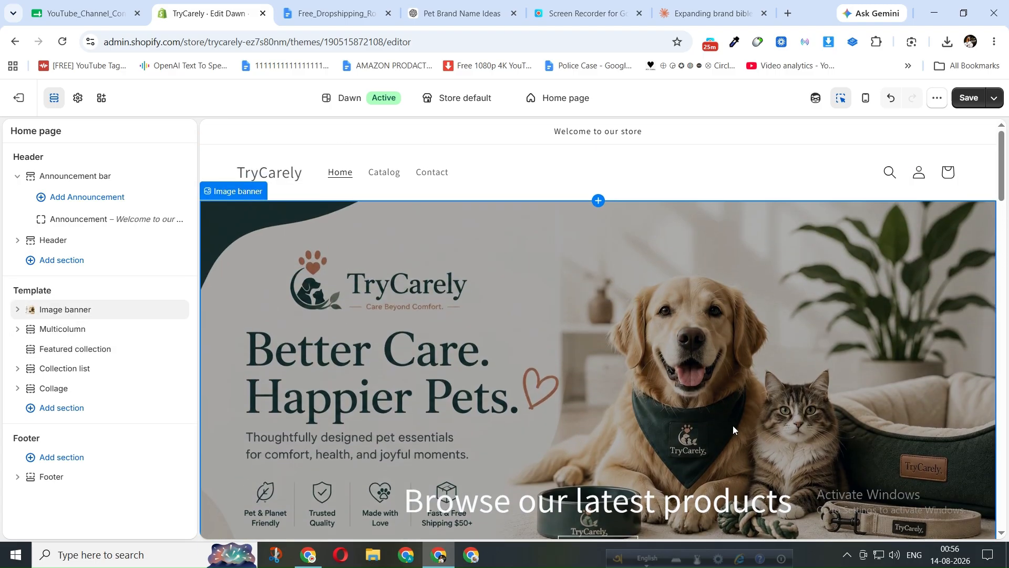
{"action": "scroll", "coordinate": [494, 267], "scroll_direction": "down", "scroll_amount": 12}
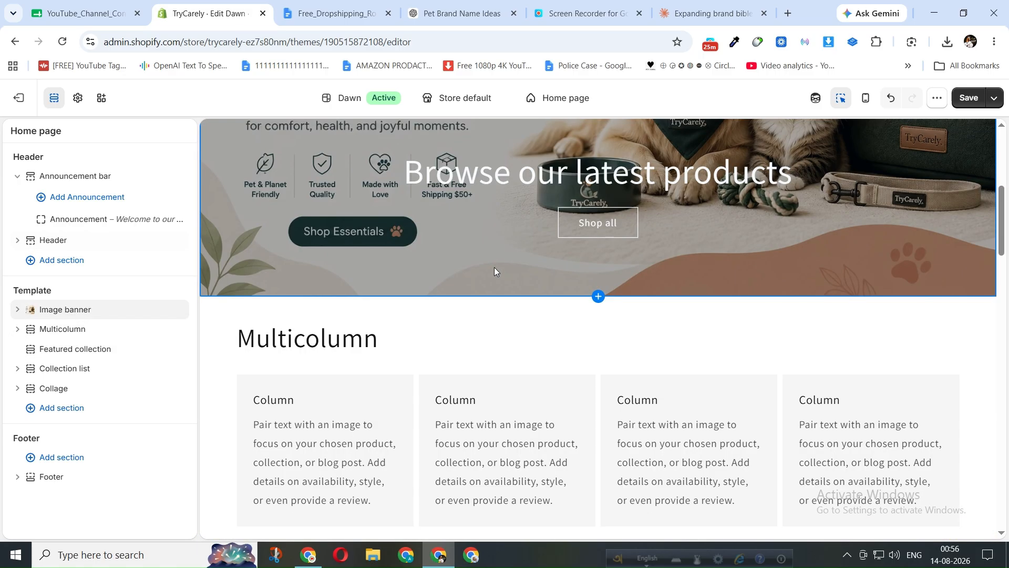
{"action": "scroll", "coordinate": [494, 273], "scroll_direction": "down", "scroll_amount": 15}
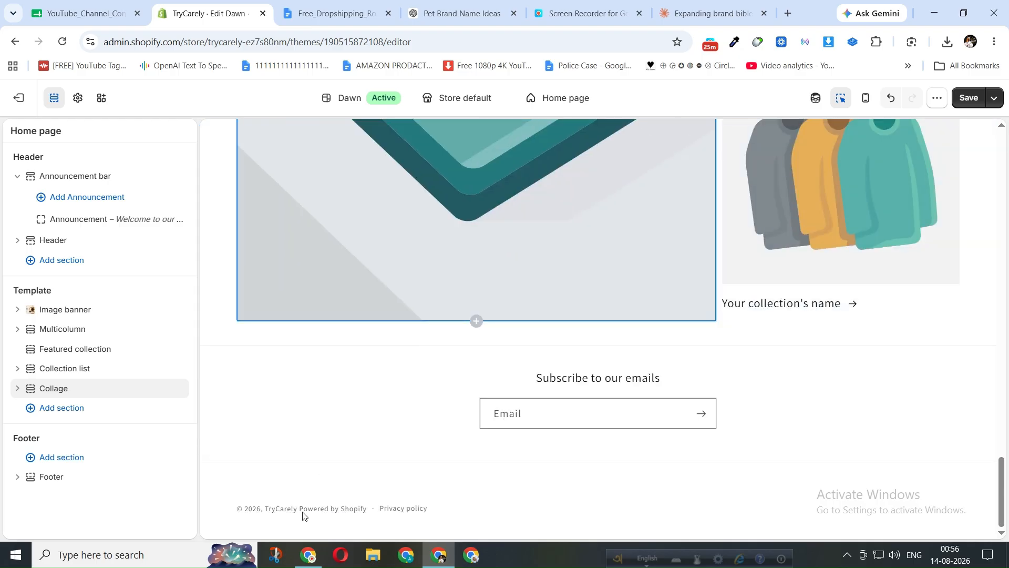
{"action": "scroll", "coordinate": [478, 192], "scroll_direction": "up", "scroll_amount": 8}
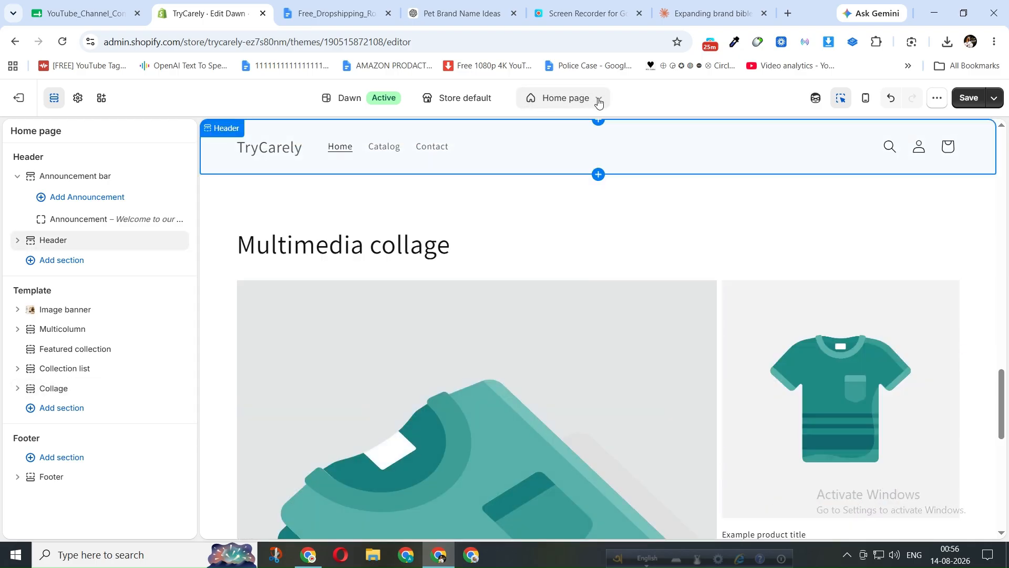
{"action": "left_click", "coordinate": [596, 100]}
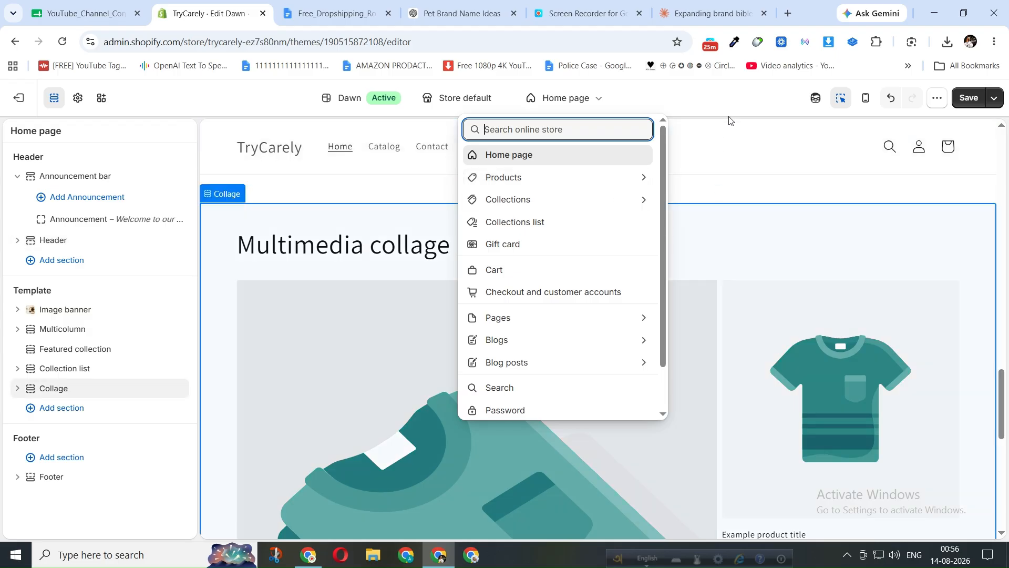
{"action": "left_click", "coordinate": [721, 101]}
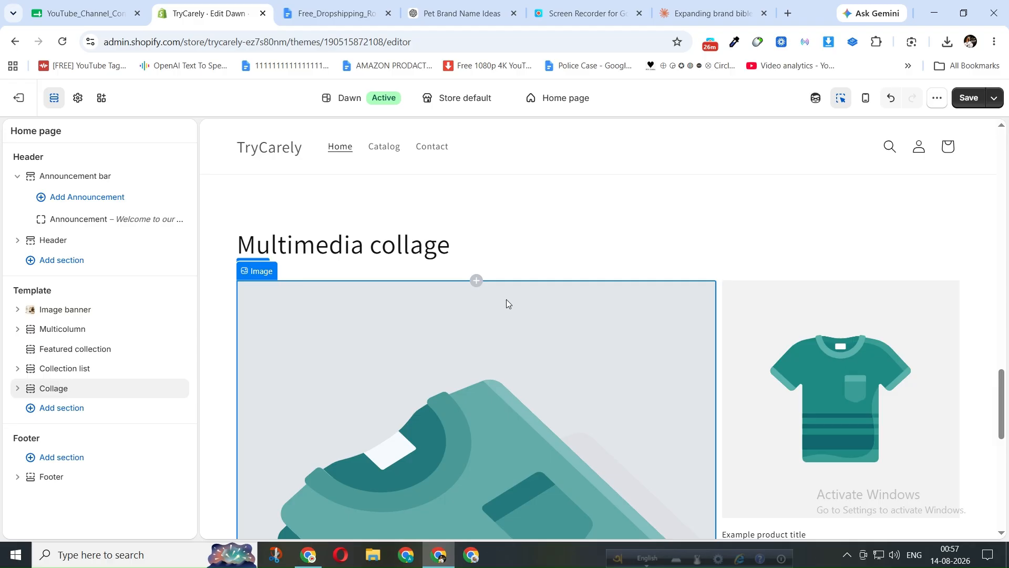
Step: Switch to Claude to review the brand bible expansion request with SEO instructions, and return to ChatGPT's Trust Benefits recommendations
{"action": "left_click", "coordinate": [463, 14]}
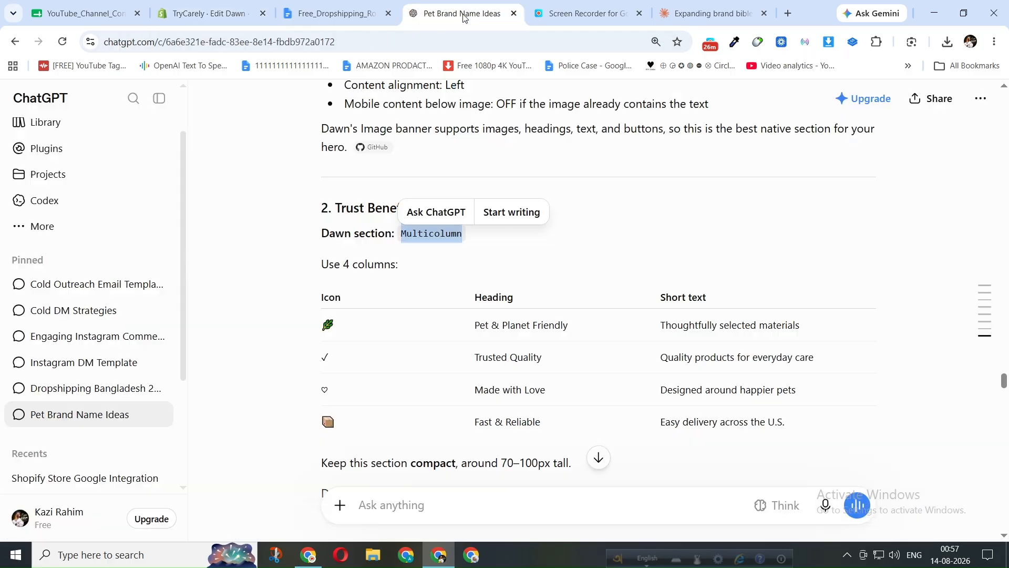
{"action": "left_click", "coordinate": [701, 20]}
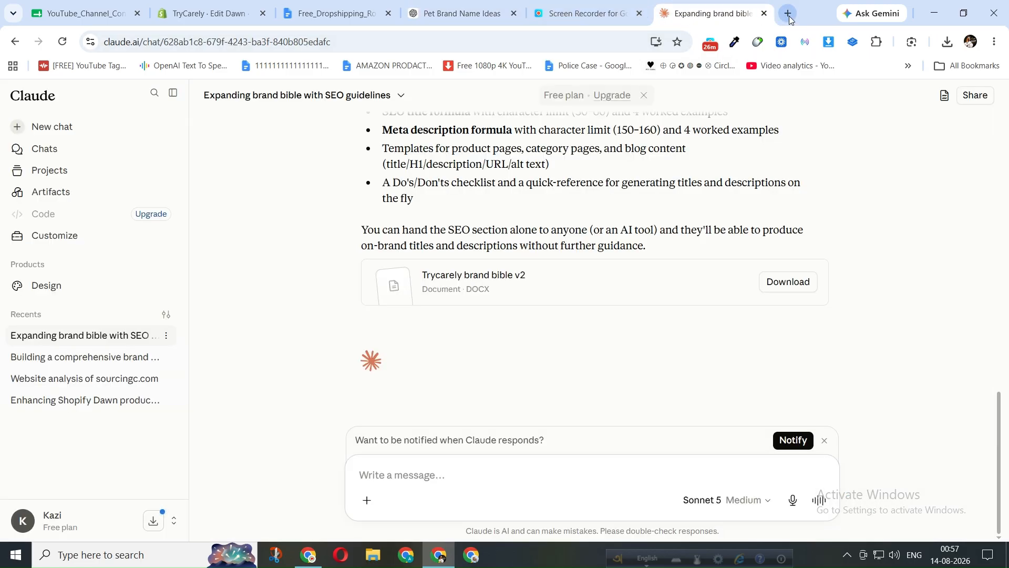
{"action": "left_click", "coordinate": [788, 13]}
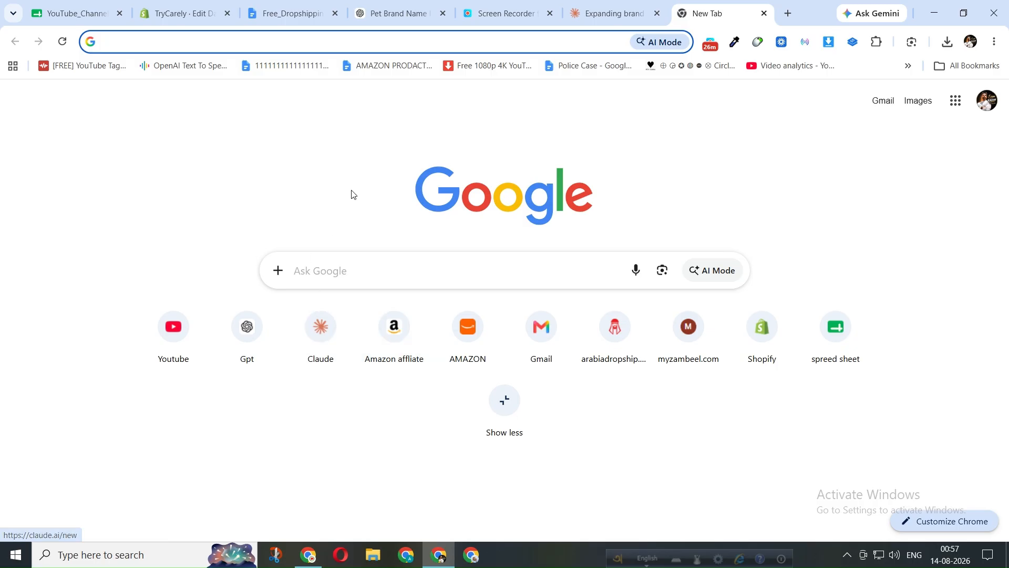
{"action": "left_click", "coordinate": [619, 16]}
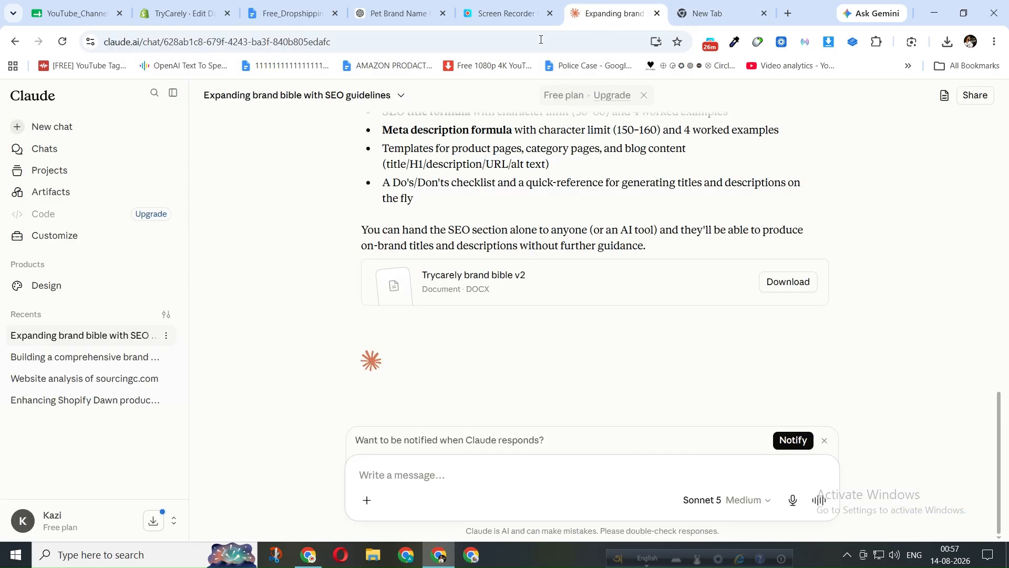
{"action": "scroll", "coordinate": [526, 228], "scroll_direction": "up", "scroll_amount": 10}
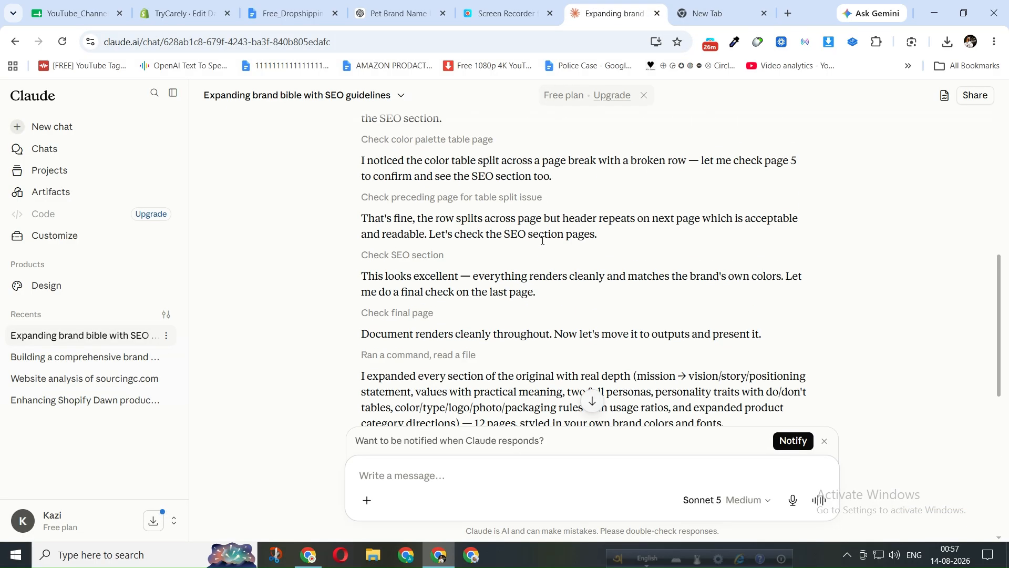
{"action": "scroll", "coordinate": [572, 255], "scroll_direction": "up", "scroll_amount": 5}
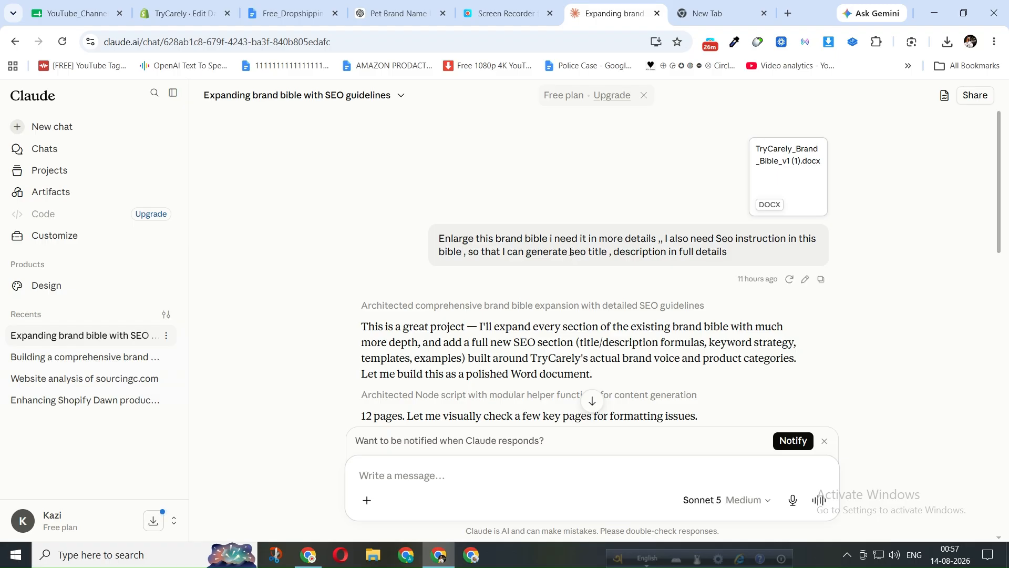
{"action": "left_click", "coordinate": [399, 14]}
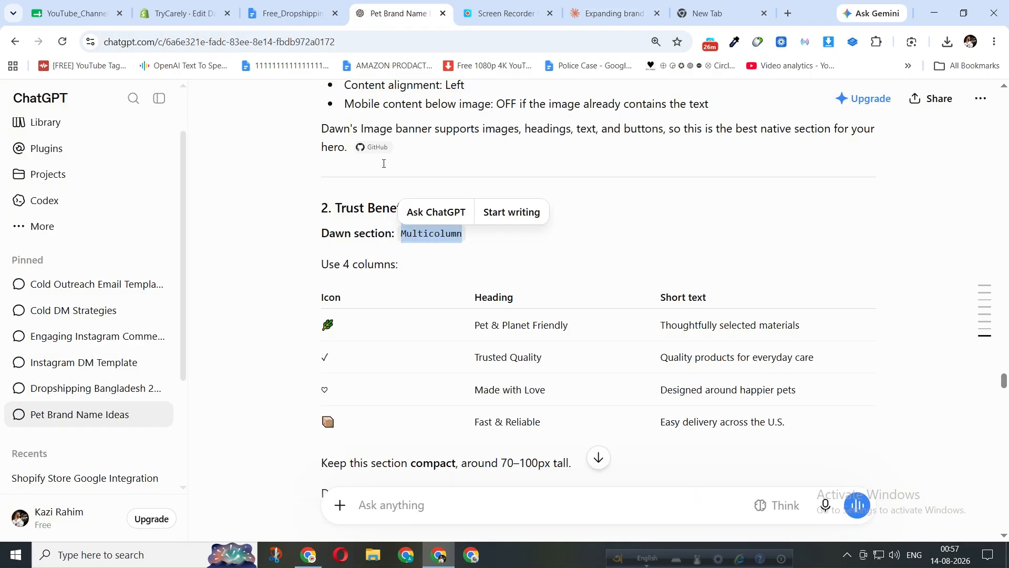